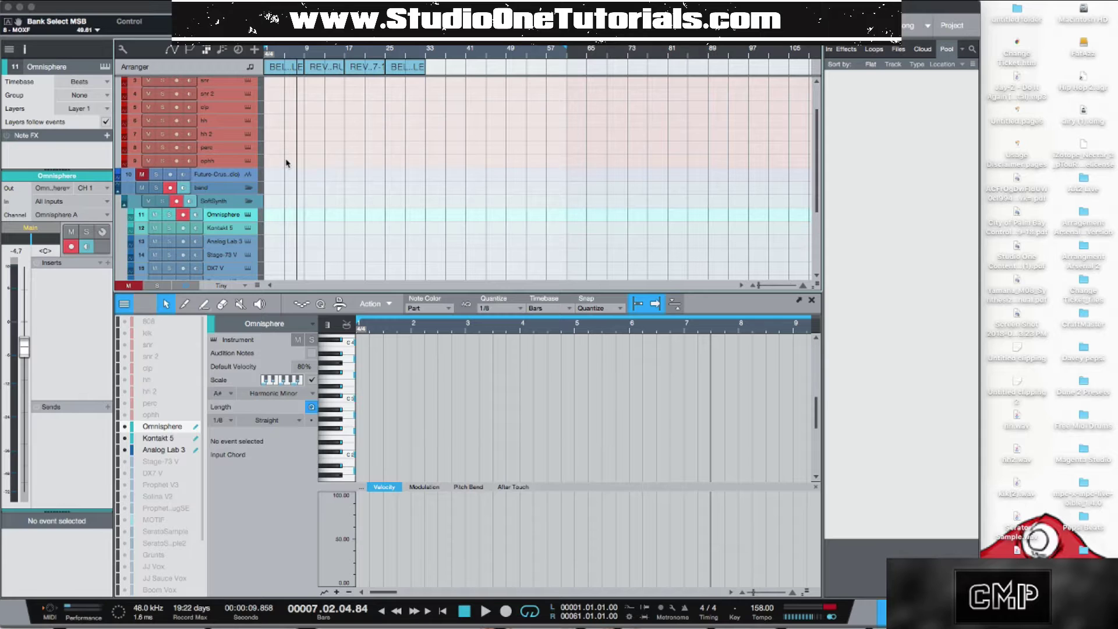
- Enlarge the note editor, select the Analog Lab 3 track and audition its keys in the octave above C2
{"action": "left_click_drag", "start_coordinate": [414, 293], "coordinate": [423, 262]}
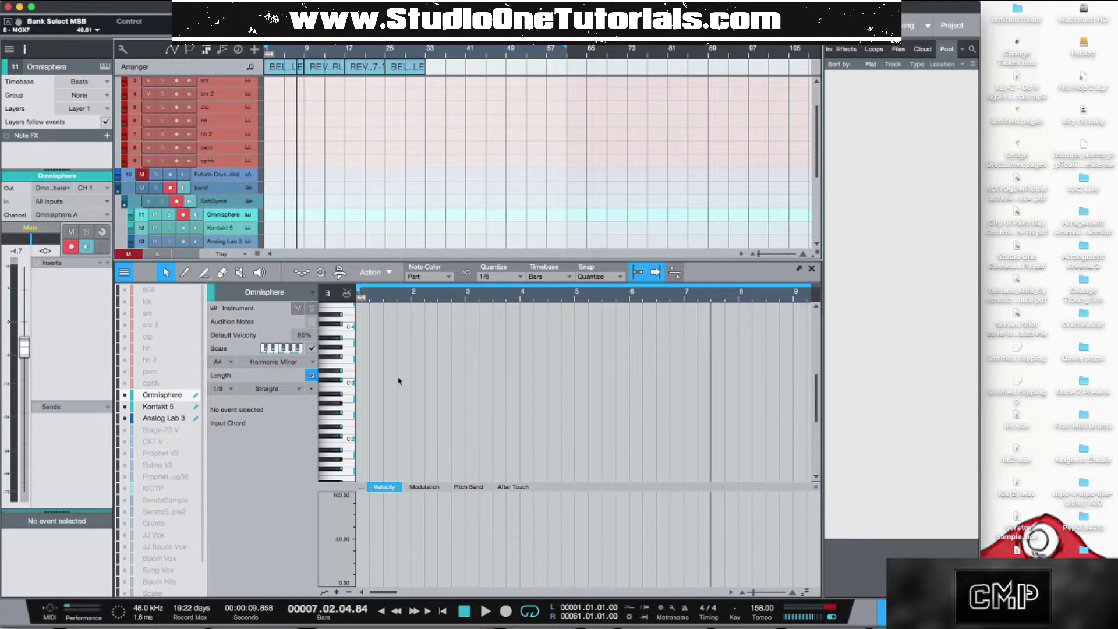
{"action": "scroll", "coordinate": [287, 175], "scroll_direction": "down", "scroll_amount": 3}
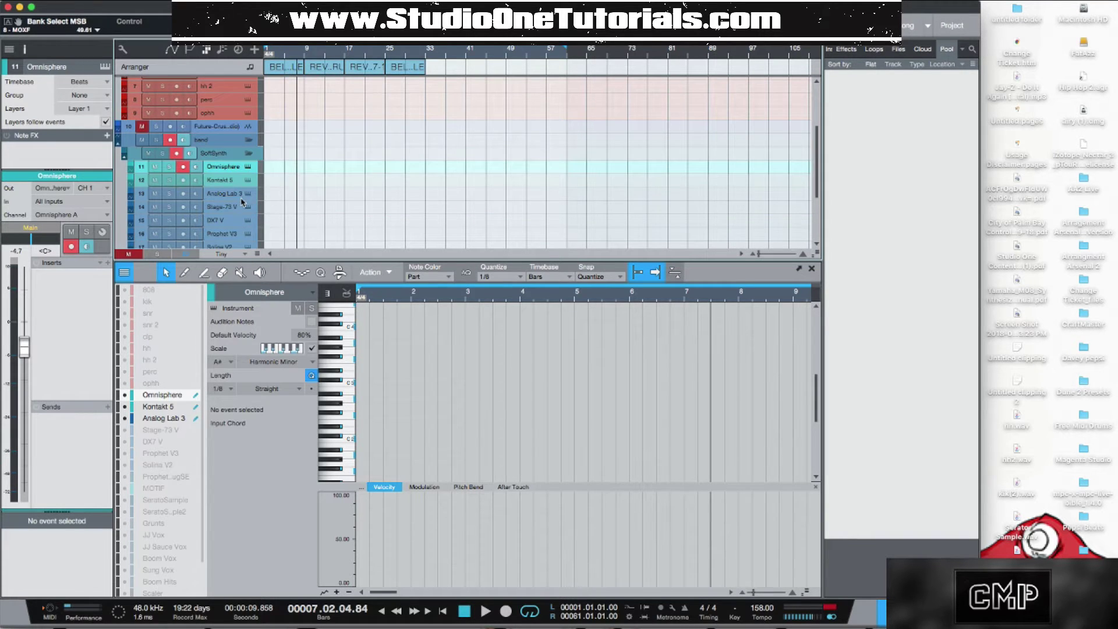
{"action": "left_click", "coordinate": [241, 199]}
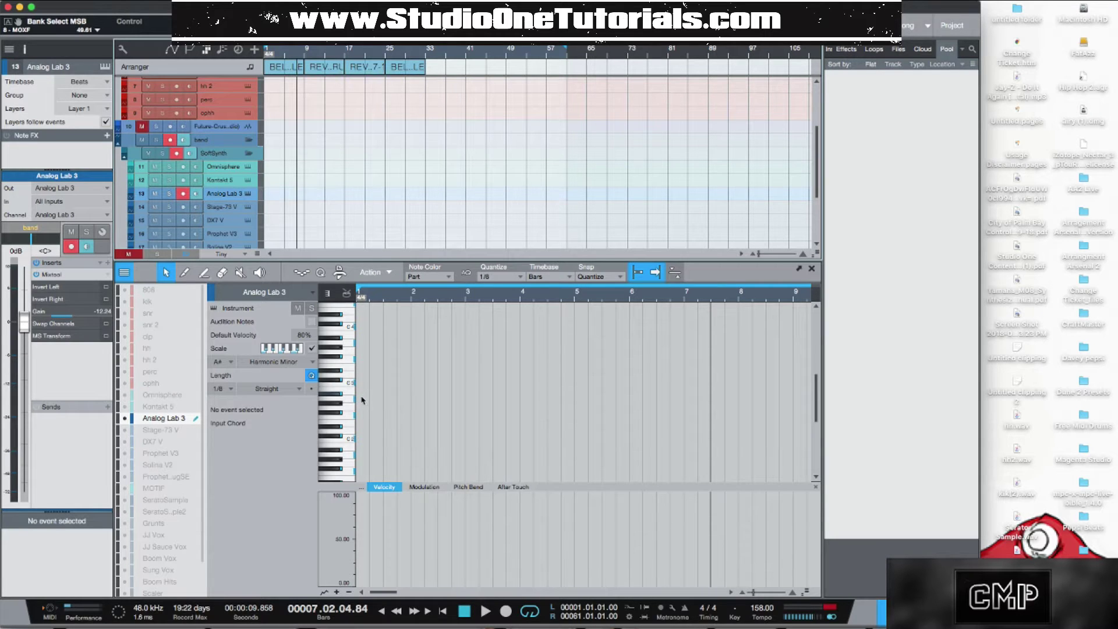
{"action": "scroll", "coordinate": [349, 413], "scroll_direction": "down", "scroll_amount": 1}
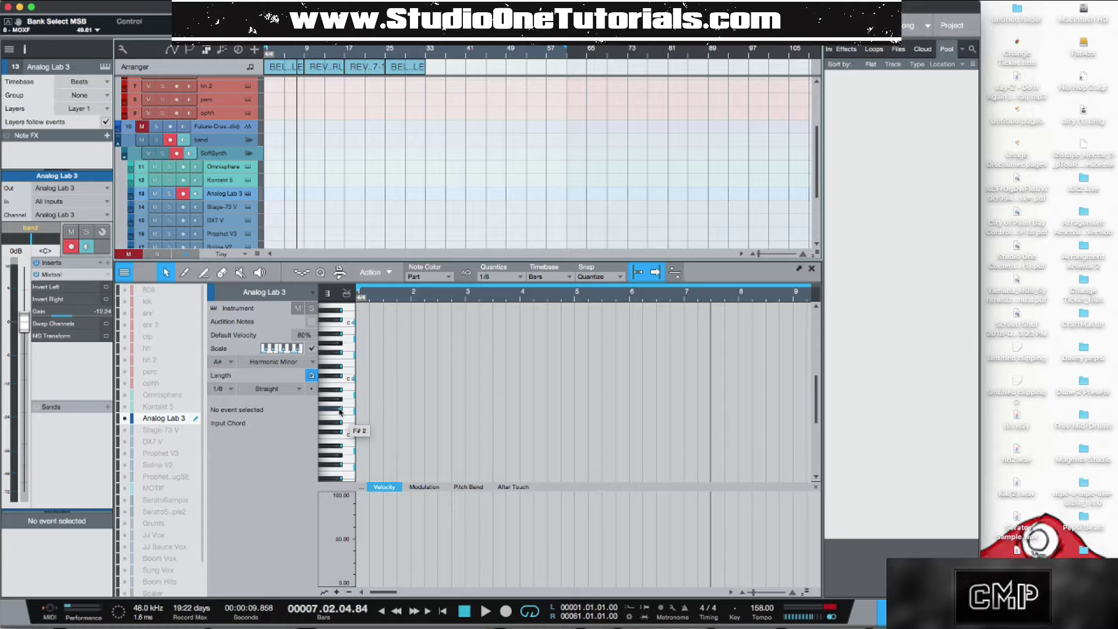
{"action": "left_click", "coordinate": [340, 411]}
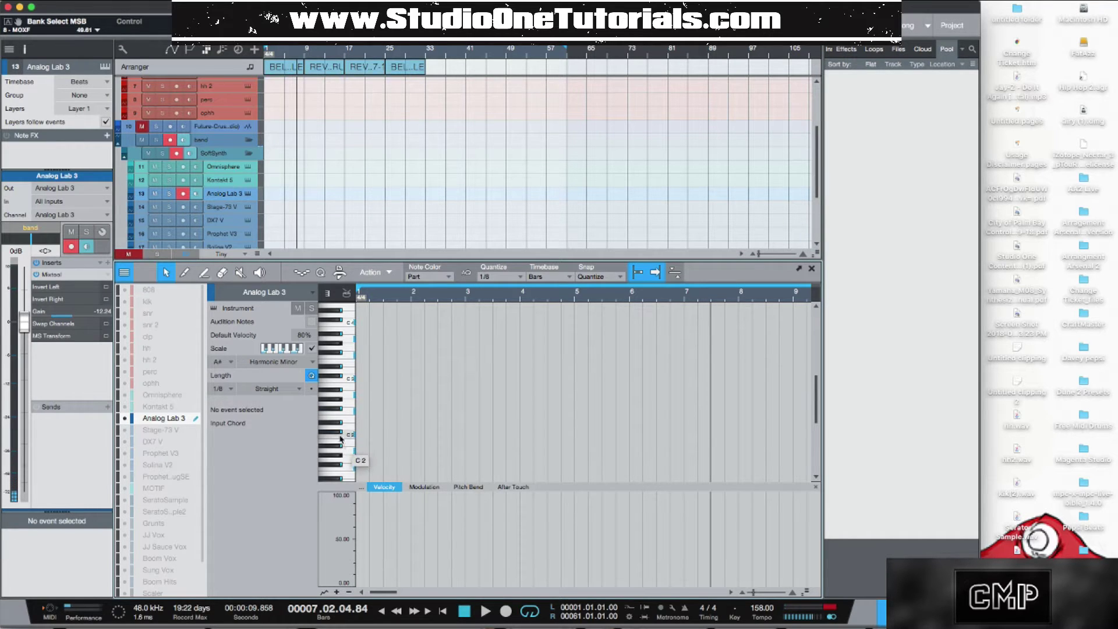
{"action": "left_click", "coordinate": [337, 427]}
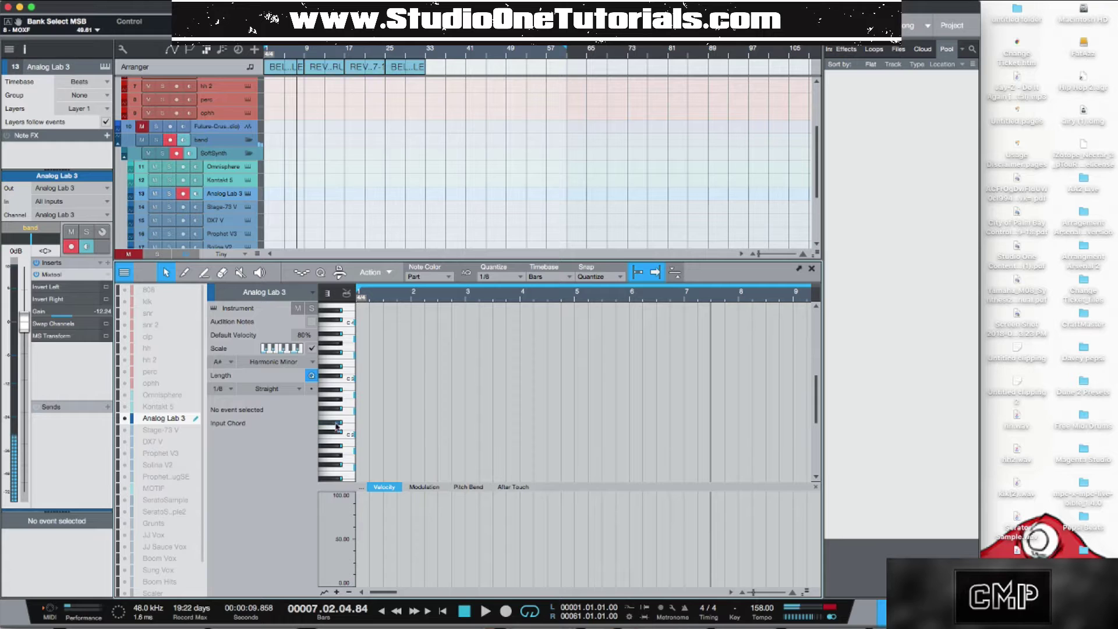
- Create an eight-bar part on the Analog Lab 3 track and draw one-bar D#2 and A#2 notes in bar 1
{"action": "double_click", "coordinate": [277, 197]}
{"action": "left_click_drag", "start_coordinate": [567, 197], "coordinate": [304, 196]}
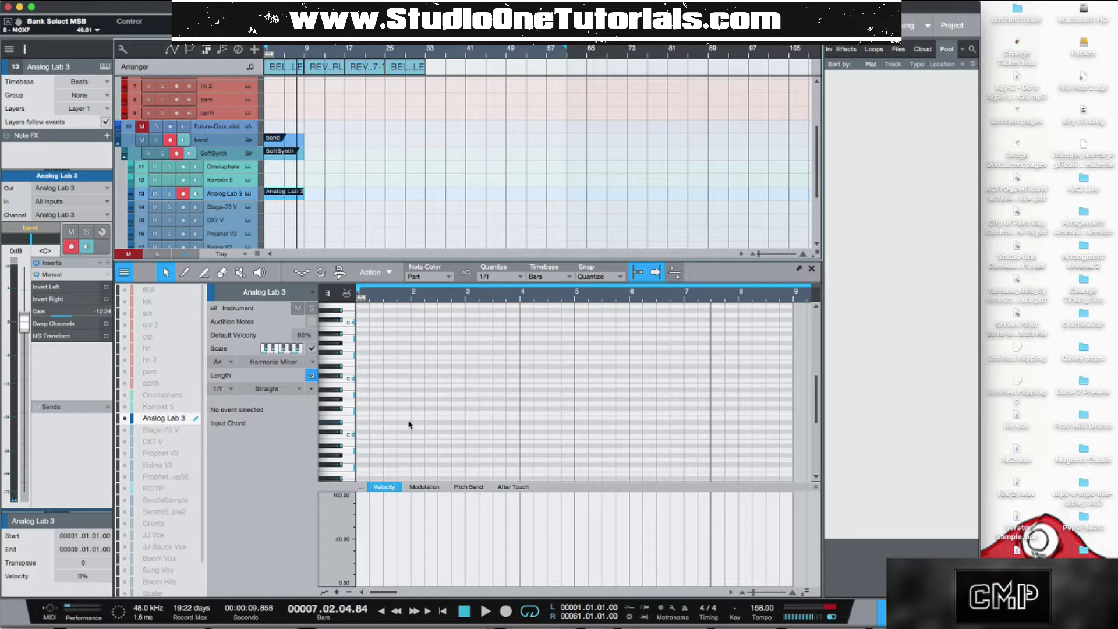
{"action": "left_click", "coordinate": [360, 422]}
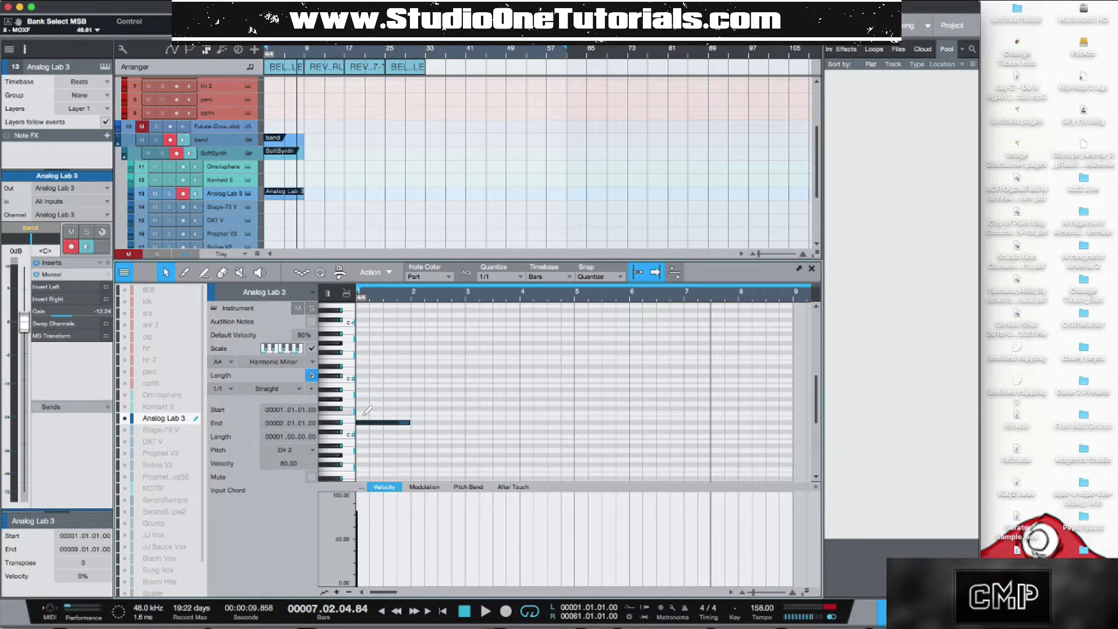
{"action": "left_click", "coordinate": [366, 390]}
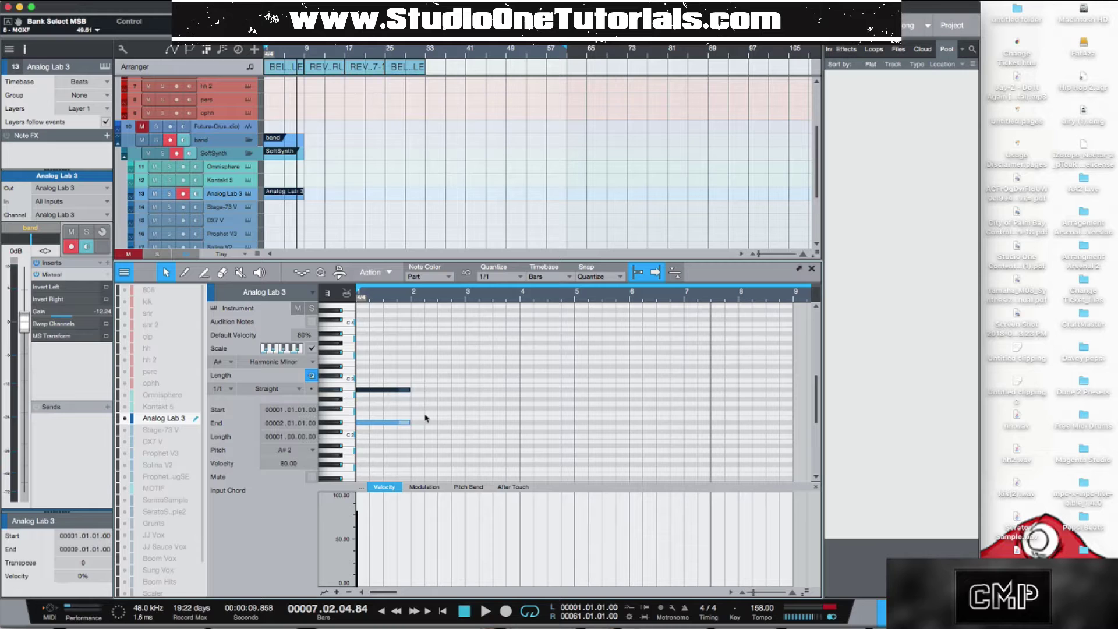
- Duplicate the D#2 and A#2 note pair bar by bar until it fills all eight bars
{"action": "key", "text": "ctrl+a"}
{"action": "key", "text": "d"}
{"action": "key", "text": "d"}
{"action": "key", "text": "d"}
{"action": "key", "text": "d"}
{"action": "key", "text": "d"}
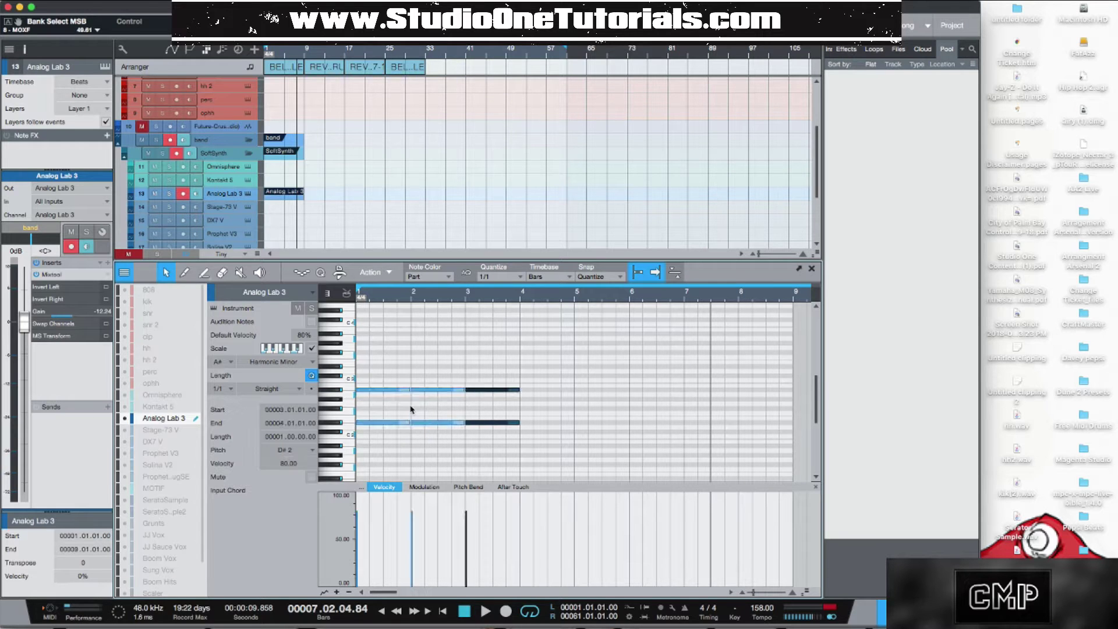
{"action": "key", "text": "d"}
{"action": "key", "text": "d"}
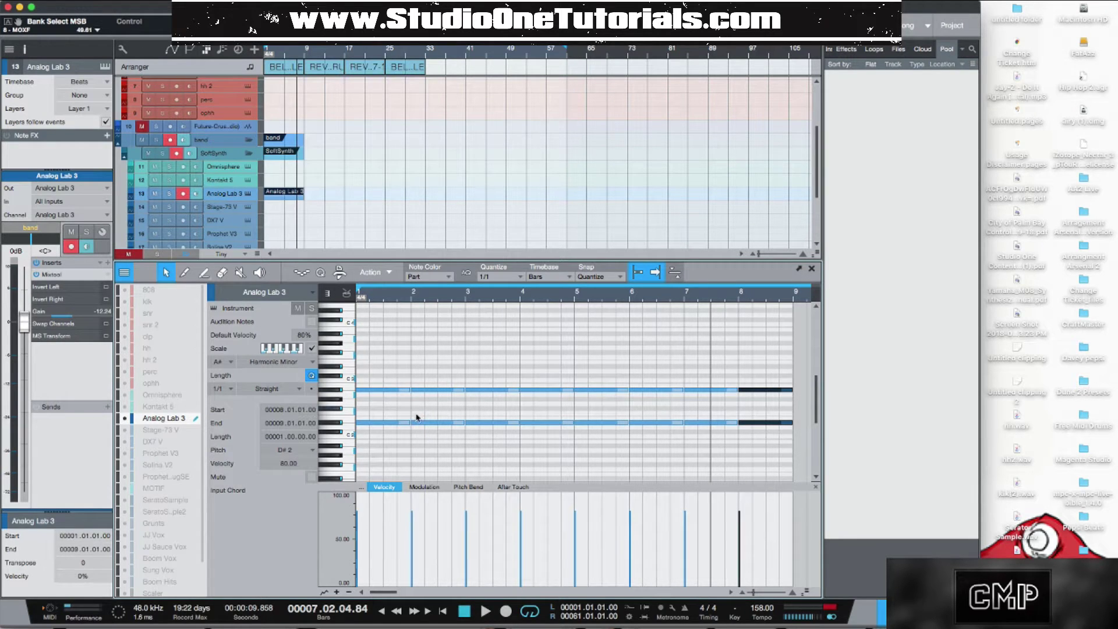
- Move the D#2 notes in bars 2, 4, 6 and 8 down to A#1
{"action": "key", "text": "space"}
{"action": "left_click", "coordinate": [417, 423]}
{"action": "left_click", "coordinate": [553, 422], "text": "shift"}
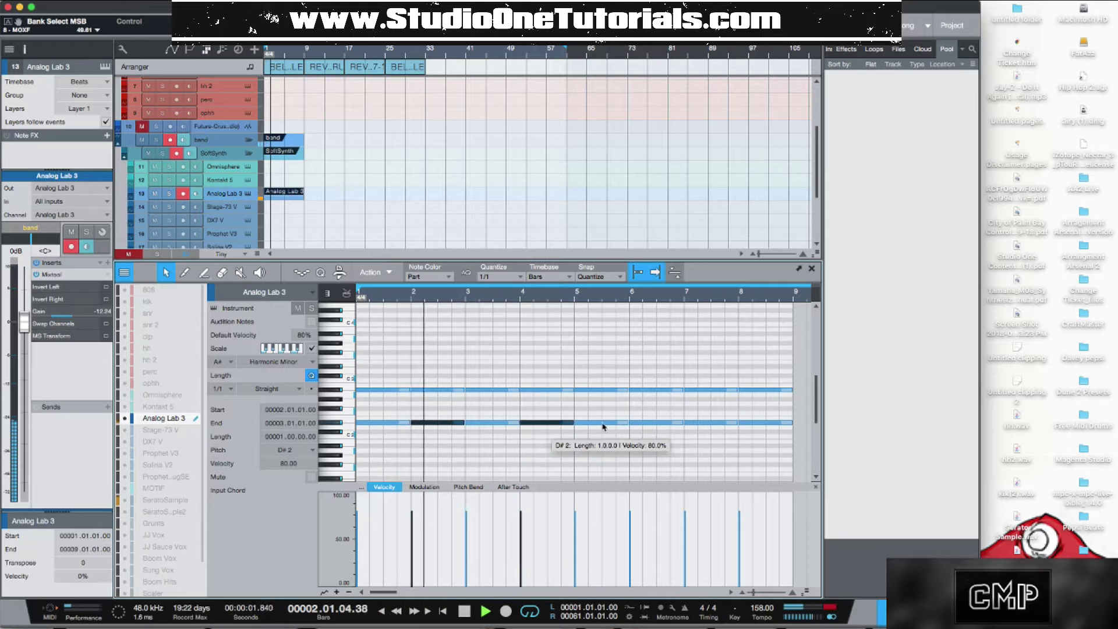
{"action": "left_click", "coordinate": [652, 422], "text": "shift"}
{"action": "left_click", "coordinate": [757, 422], "text": "shift"}
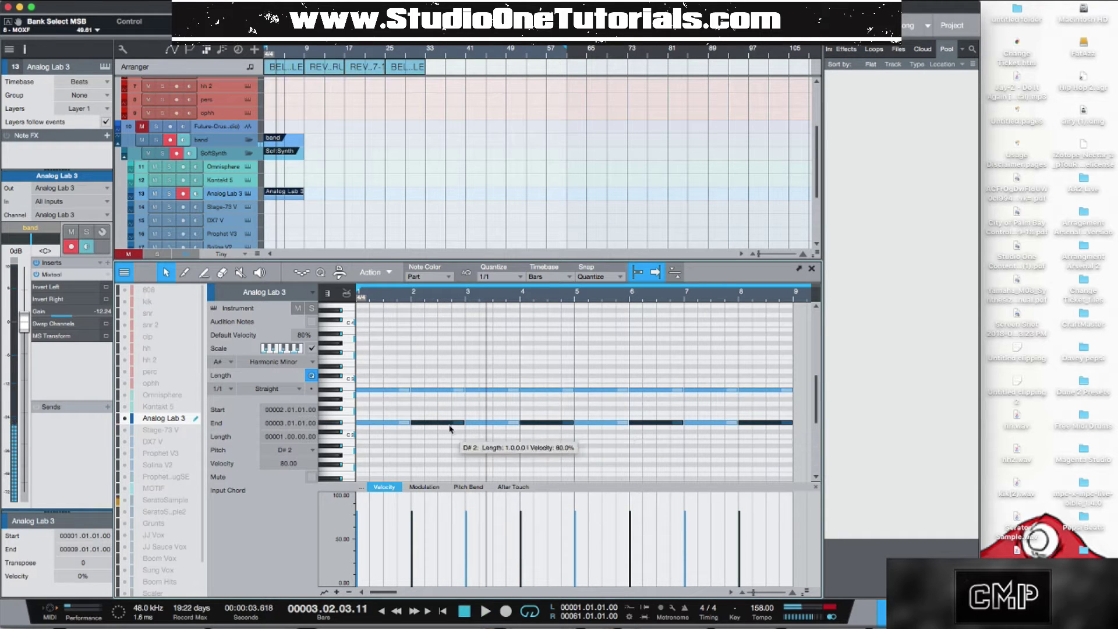
{"action": "left_click_drag", "start_coordinate": [440, 424], "coordinate": [439, 448]}
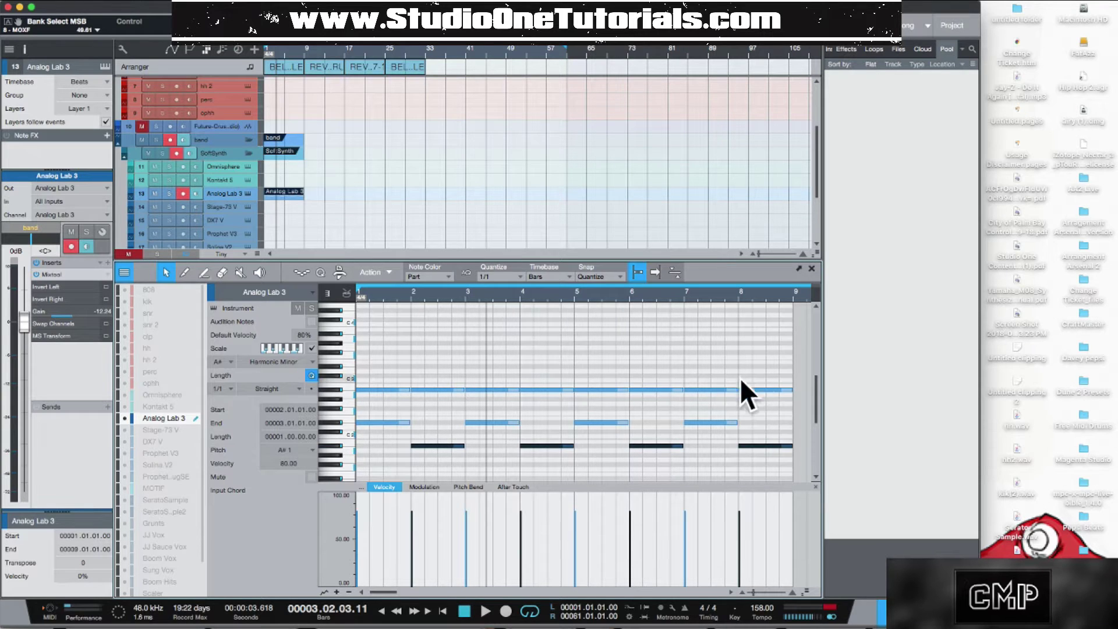
- Play the chord pattern briefly and shorten all its notes together to a length of 0.2.3.97
{"action": "key", "text": "space"}
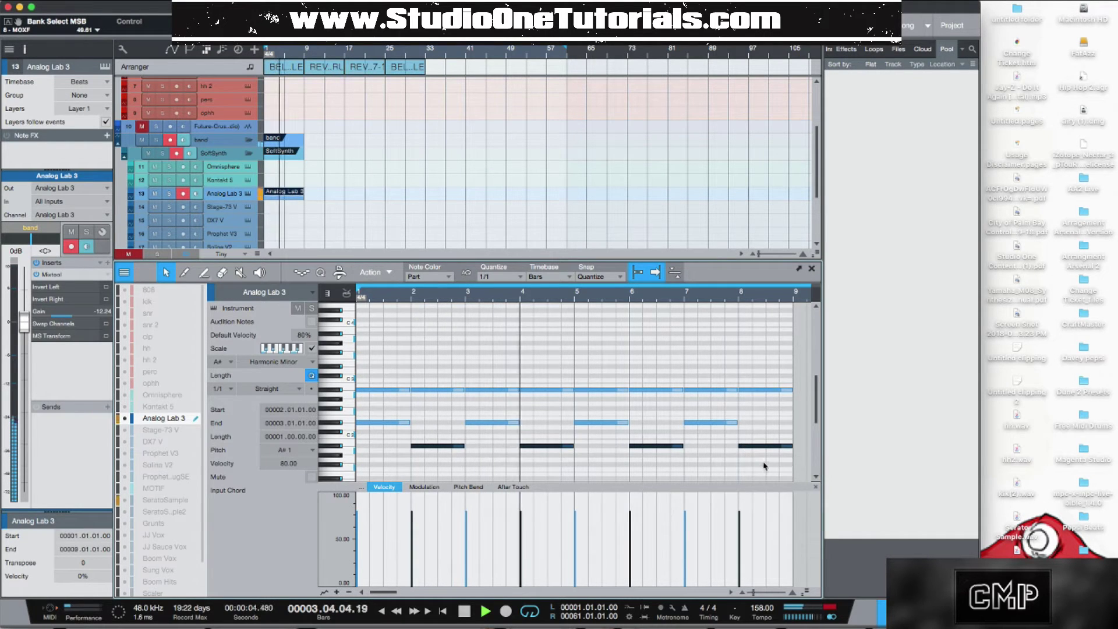
{"action": "key", "text": "space"}
{"action": "left_click_drag", "start_coordinate": [770, 471], "coordinate": [395, 397]}
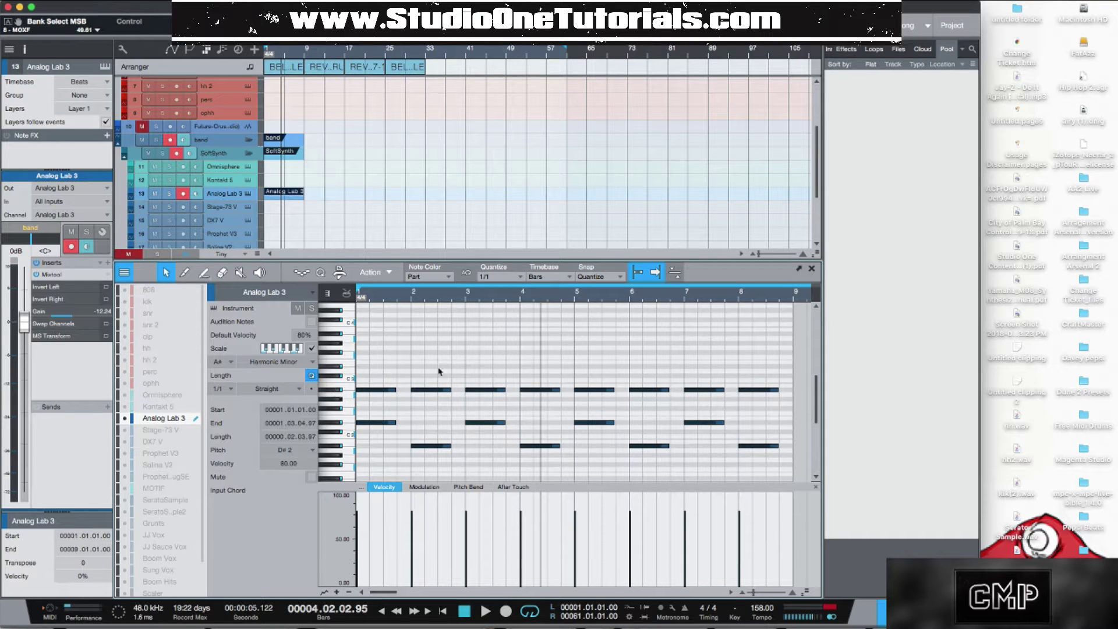
- Play back the shortened chords and view the preset loaded in the Analog Lab 3 instrument
{"action": "key", "text": "space"}
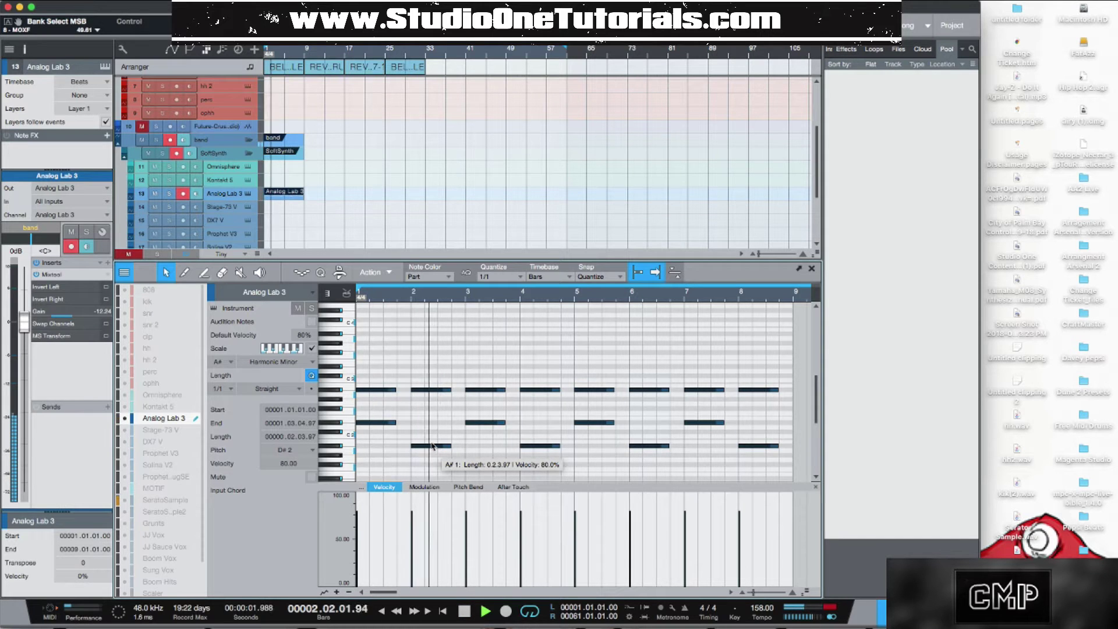
{"action": "key", "text": "space"}
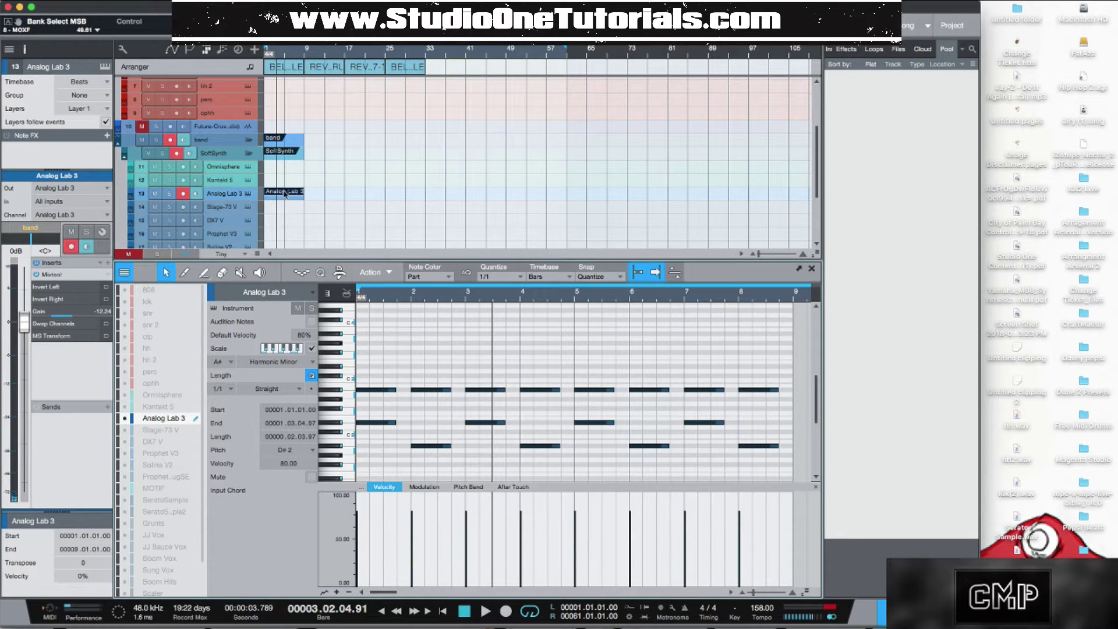
{"action": "left_click", "coordinate": [247, 194]}
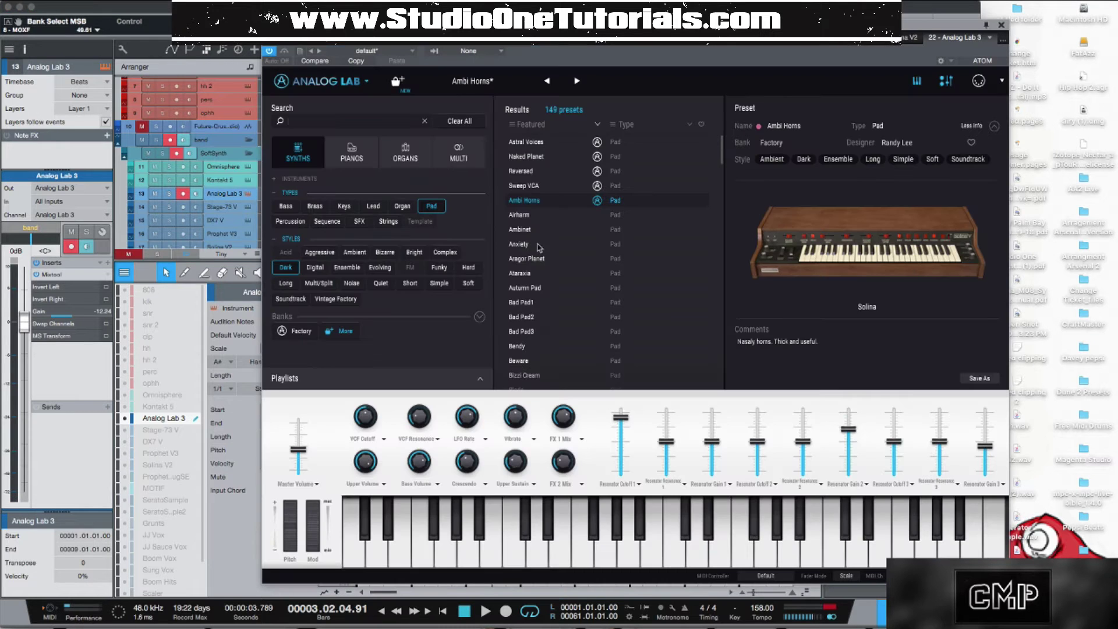
{"action": "left_click", "coordinate": [1001, 25]}
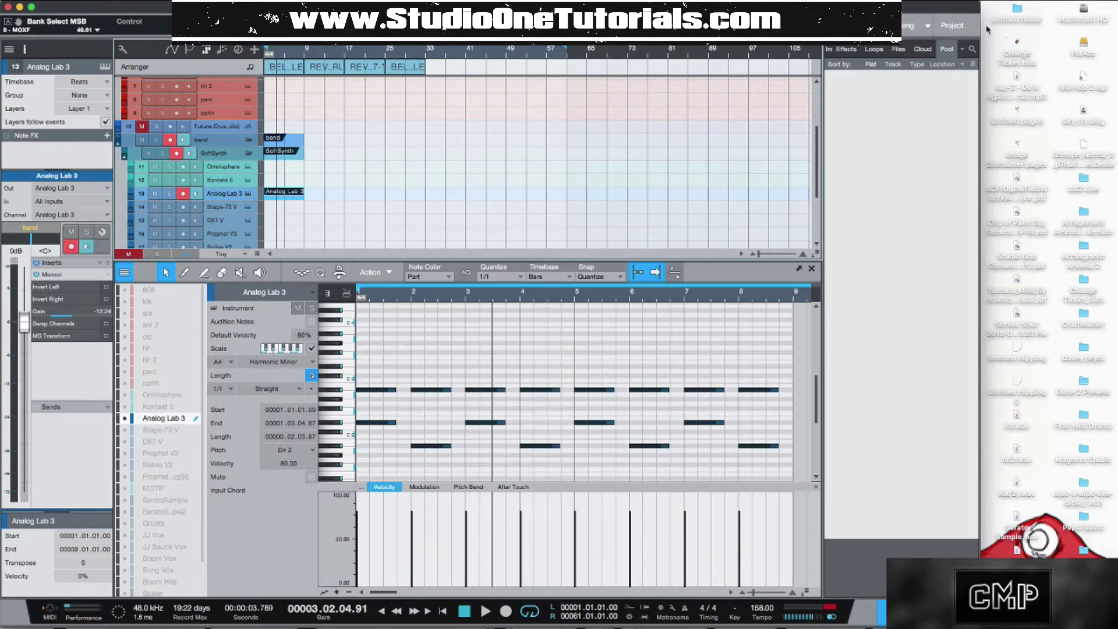
- Create an eight-bar part on the Omnisphere track and audition the F#4 key
{"action": "double_click", "coordinate": [276, 170]}
{"action": "left_click_drag", "start_coordinate": [568, 170], "coordinate": [303, 181]}
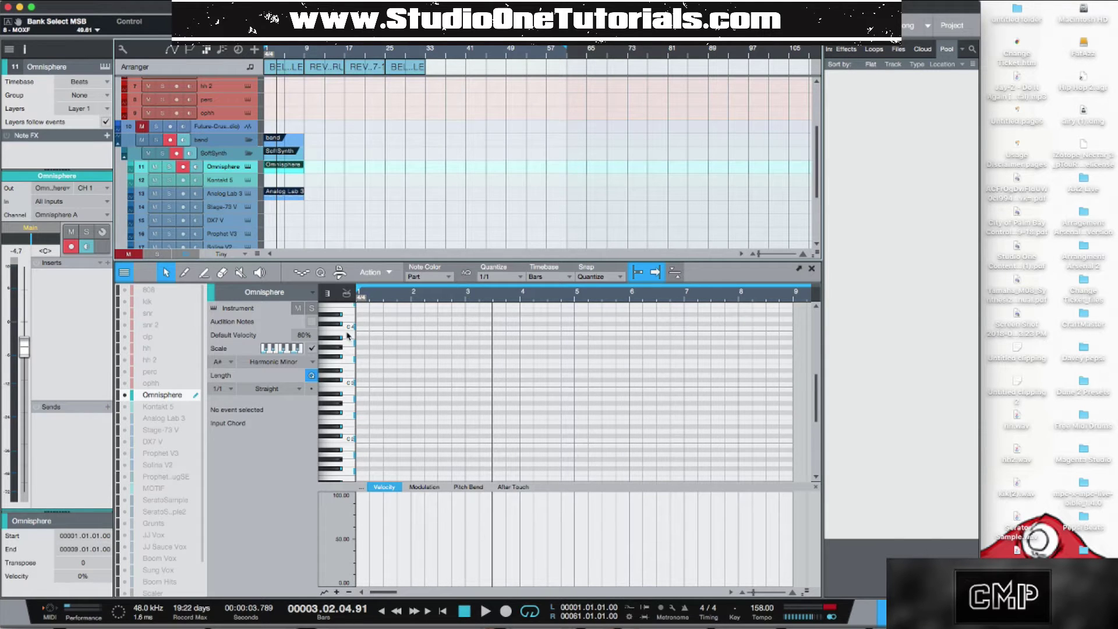
{"action": "scroll", "coordinate": [353, 355], "scroll_direction": "up", "scroll_amount": 3}
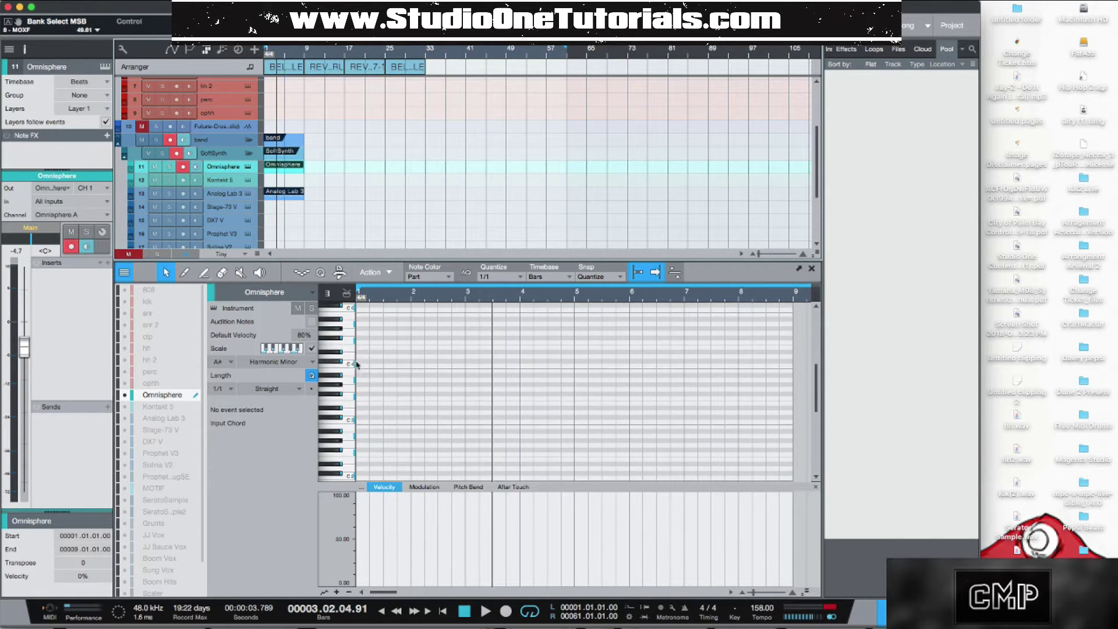
{"action": "left_click", "coordinate": [339, 340]}
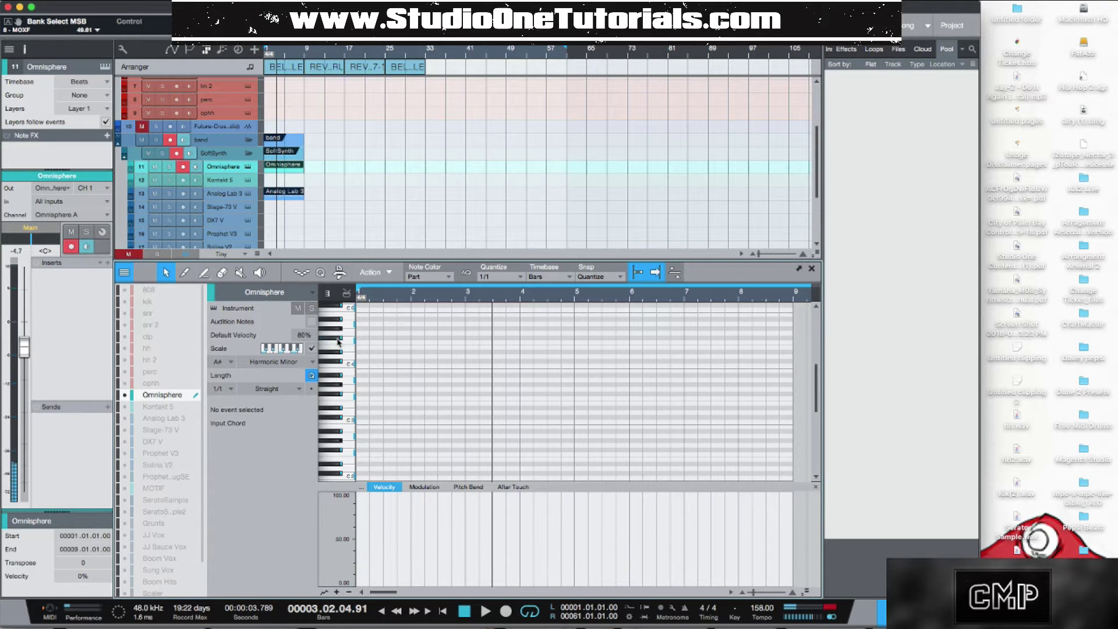
- Draw an F#4 note of length 0.0.2.0 at the start of bar 1 with 1/8 quantize and play it back
{"action": "left_click", "coordinate": [360, 338]}
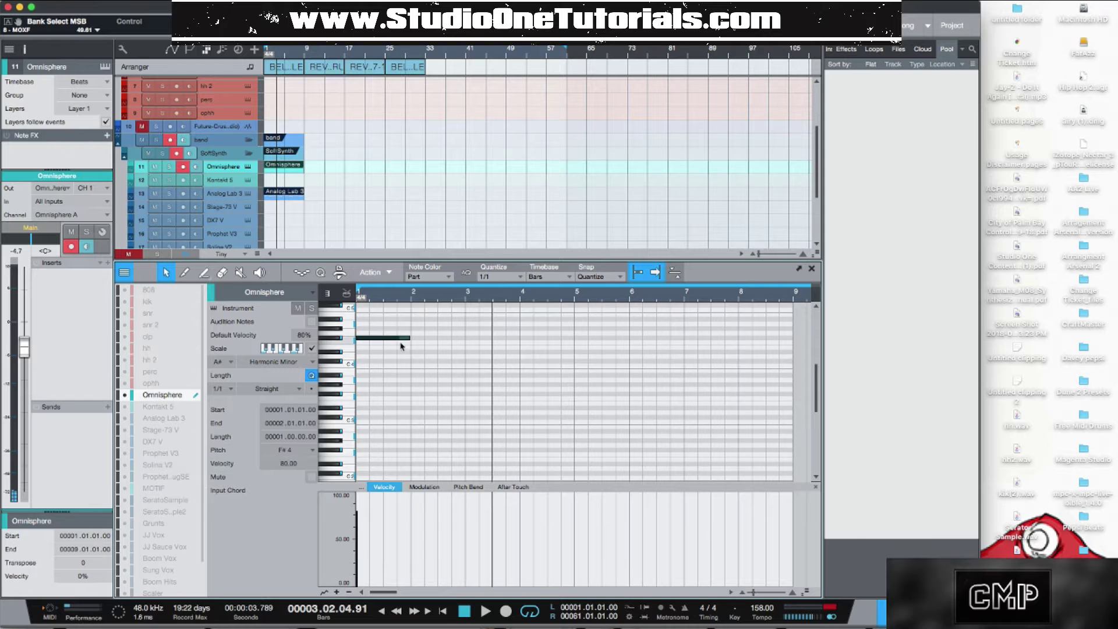
{"action": "key", "text": "Delete"}
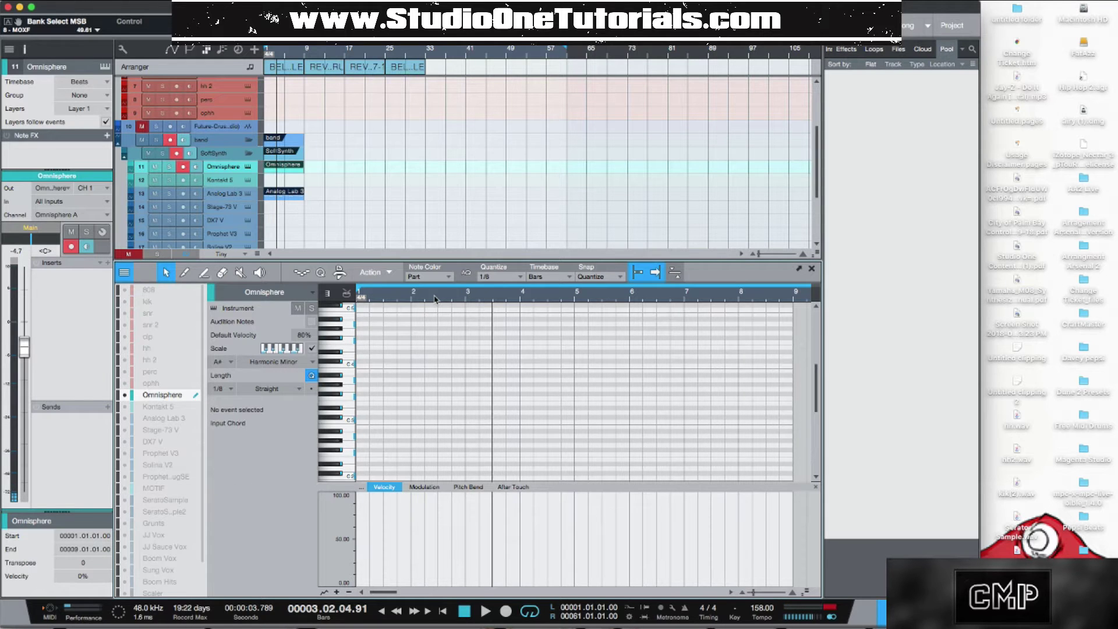
{"action": "left_click", "coordinate": [362, 337]}
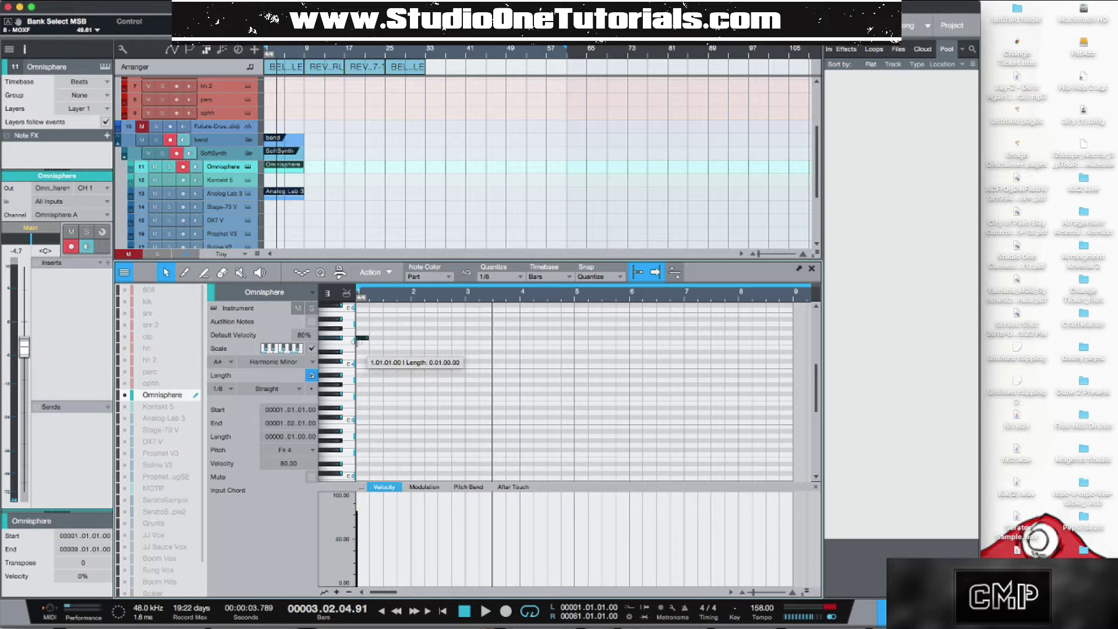
{"action": "left_click_drag", "start_coordinate": [368, 339], "coordinate": [362, 344]}
{"action": "left_click_drag", "start_coordinate": [386, 298], "coordinate": [417, 324]}
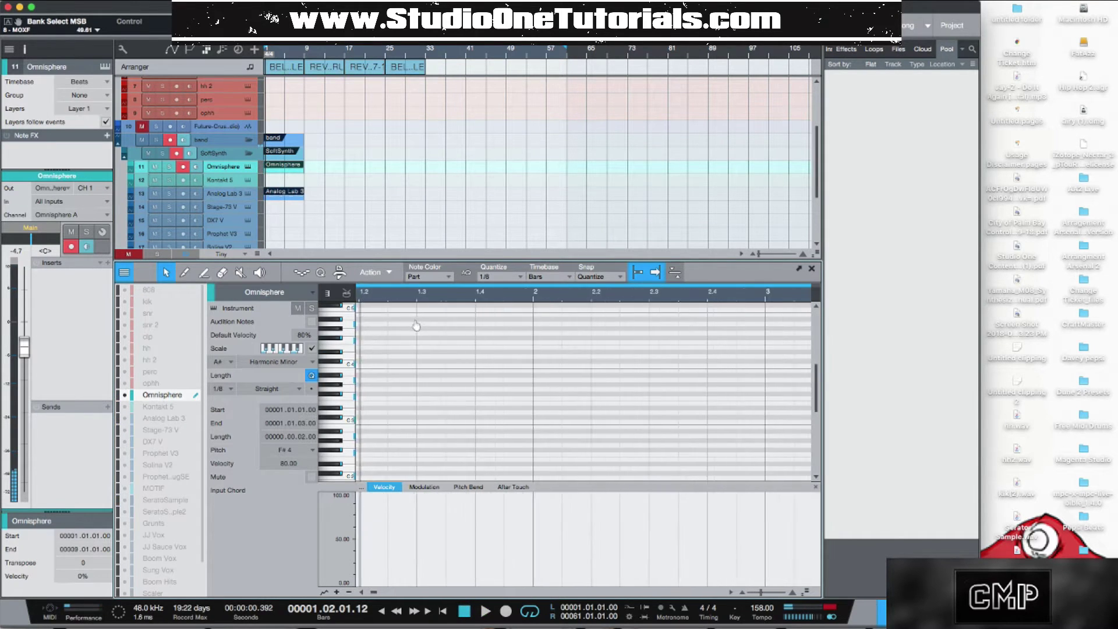
{"action": "key", "text": "comma"}
{"action": "key", "text": "space"}
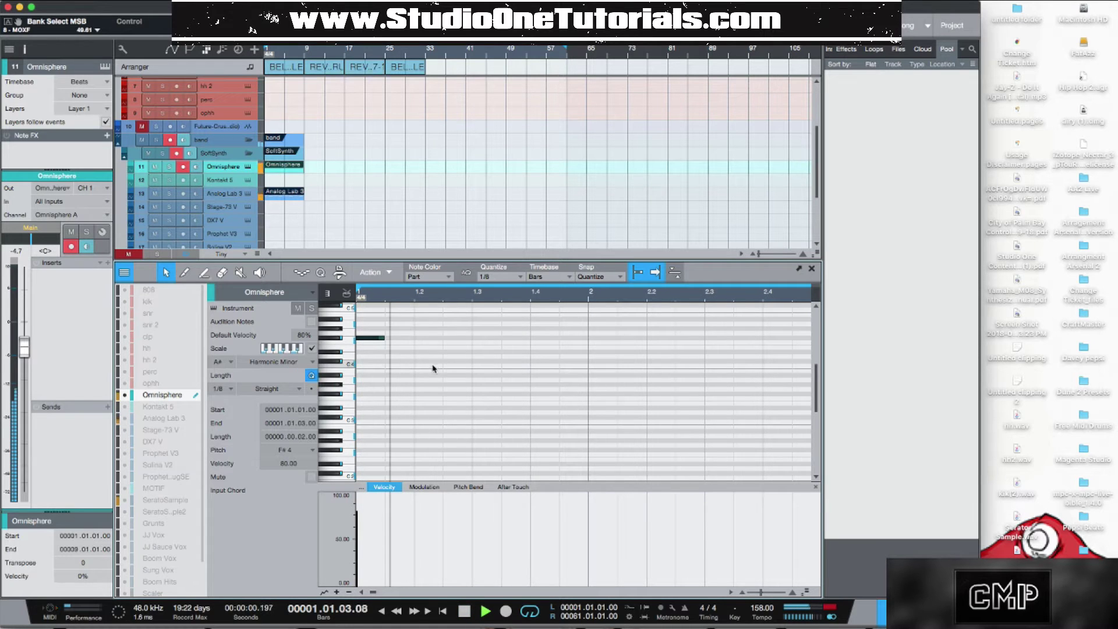
{"action": "key", "text": "space"}
- Add 1/8 notes at D#4 on beats 2 and 3 and at A#3 on beat 4 of bar 1
{"action": "left_click", "coordinate": [420, 352]}
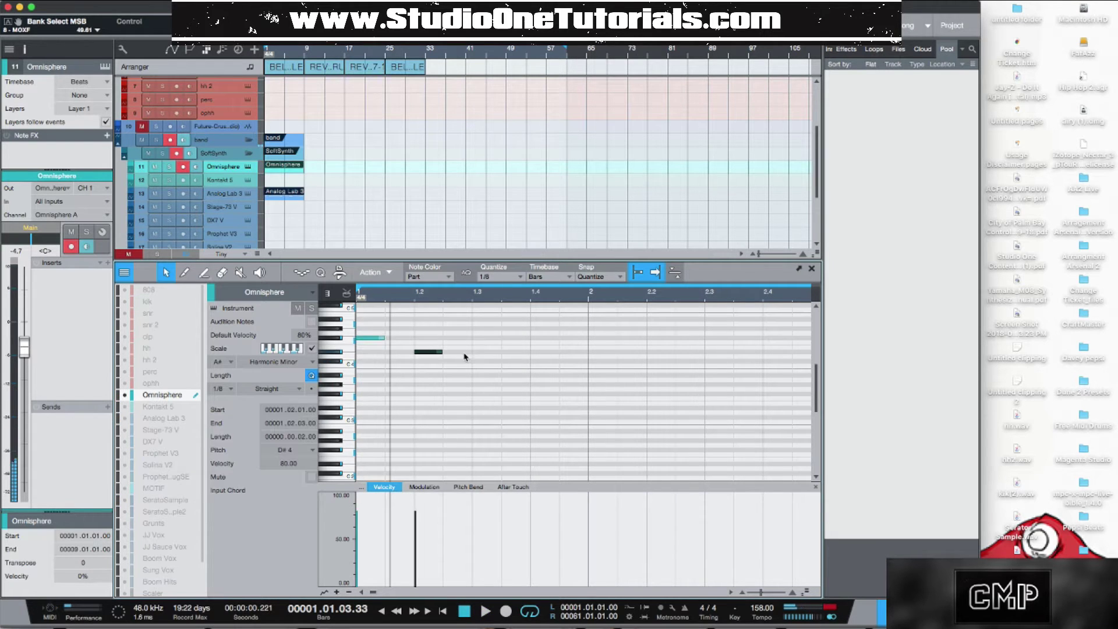
{"action": "left_click", "coordinate": [490, 352]}
{"action": "key", "text": "space"}
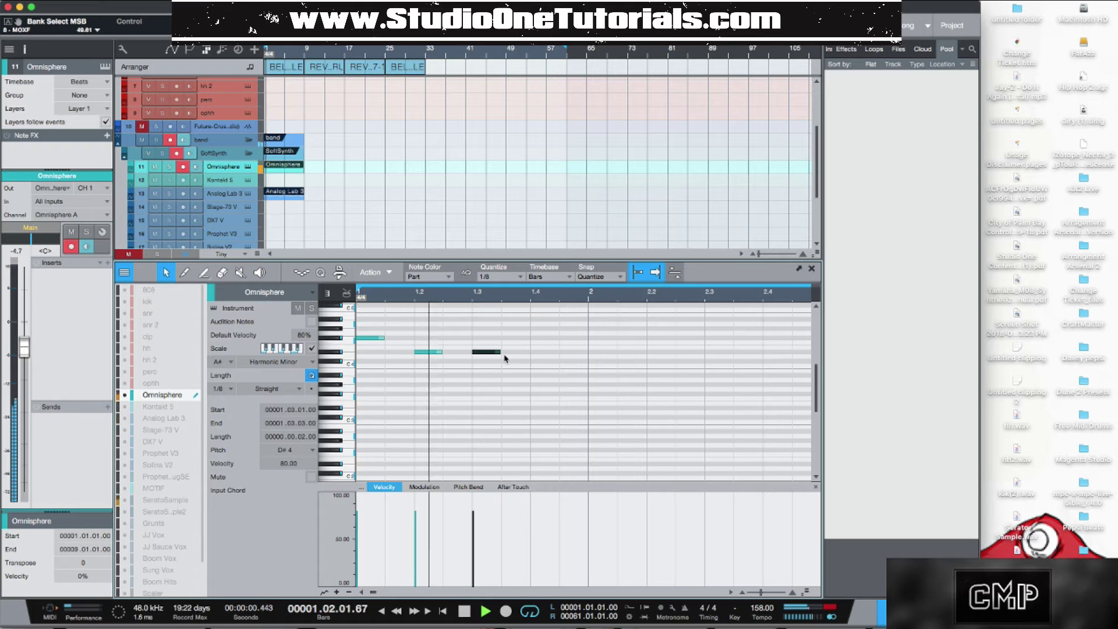
{"action": "left_click", "coordinate": [545, 375]}
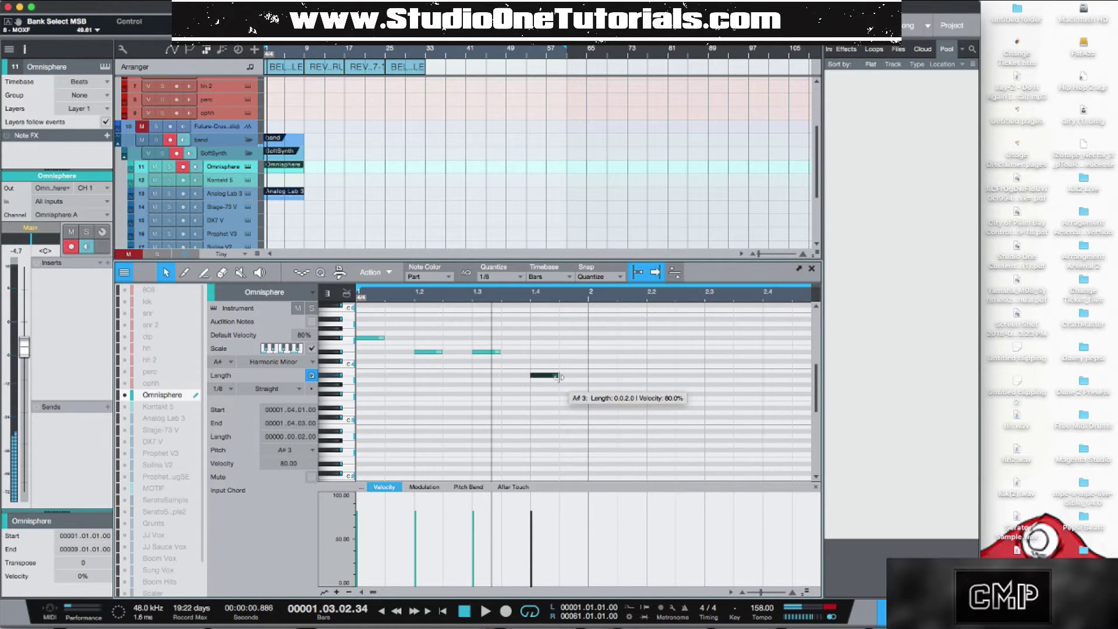
- Add a C#4 1/8 note at the start of bar 2, lower it to C4 and play the melody back
{"action": "left_click", "coordinate": [603, 361]}
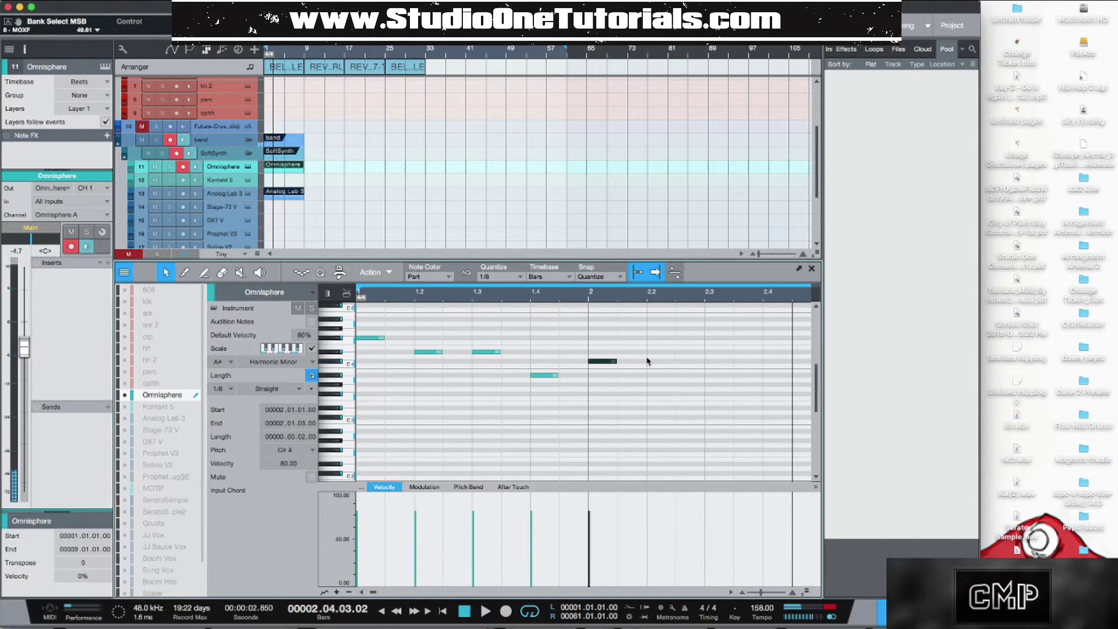
{"action": "key", "text": "space"}
{"action": "key", "text": "space"}
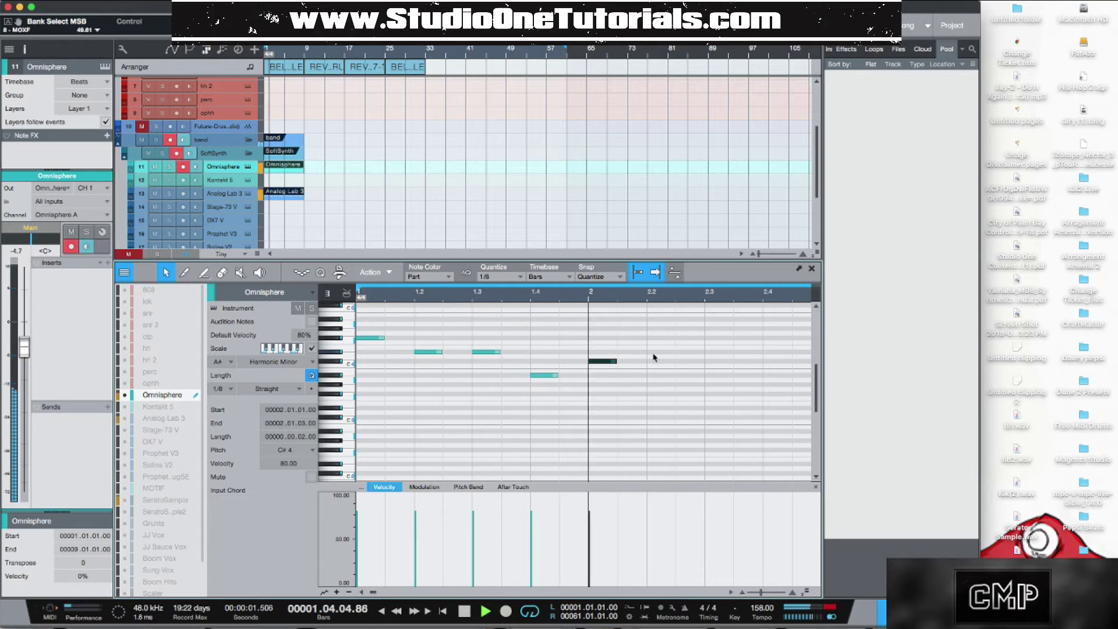
{"action": "mouse_move", "coordinate": [605, 361]}
{"action": "left_mouse_down"}
{"action": "mouse_move", "coordinate": [617, 368]}
{"action": "mouse_move", "coordinate": [606, 367]}
{"action": "left_mouse_up"}
{"action": "key", "text": "space"}
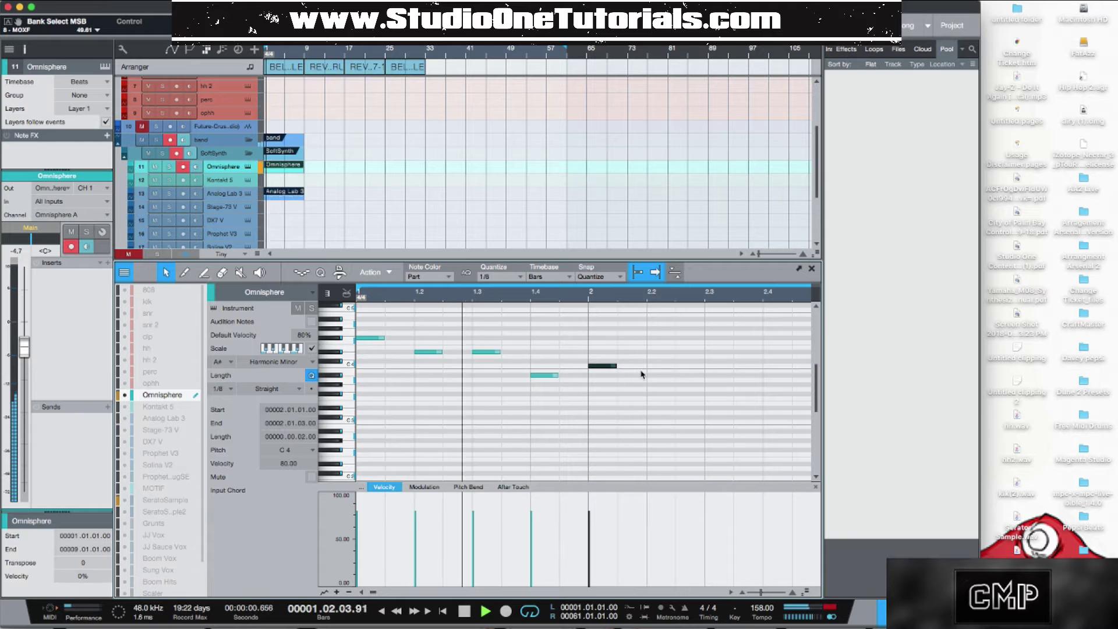
{"action": "key", "text": "space"}
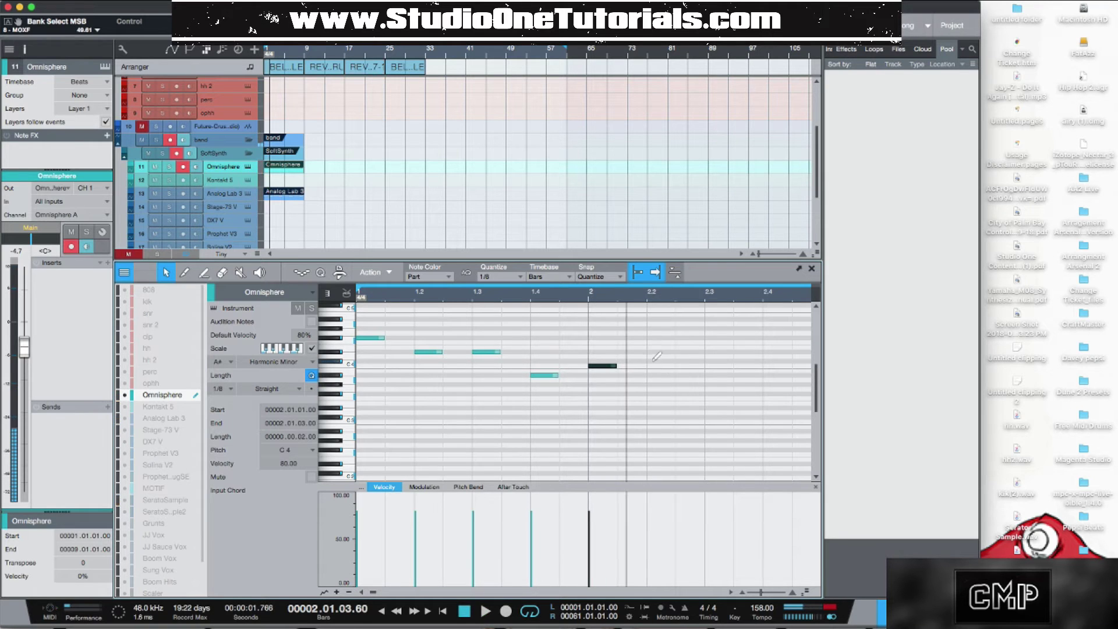
- Add 1/8 notes in bar 2 at C#4 on beats 2 and 3 and at D#4 on beat 4, and play the melody
{"action": "left_click", "coordinate": [655, 361]}
{"action": "left_click", "coordinate": [719, 361], "text": "super"}
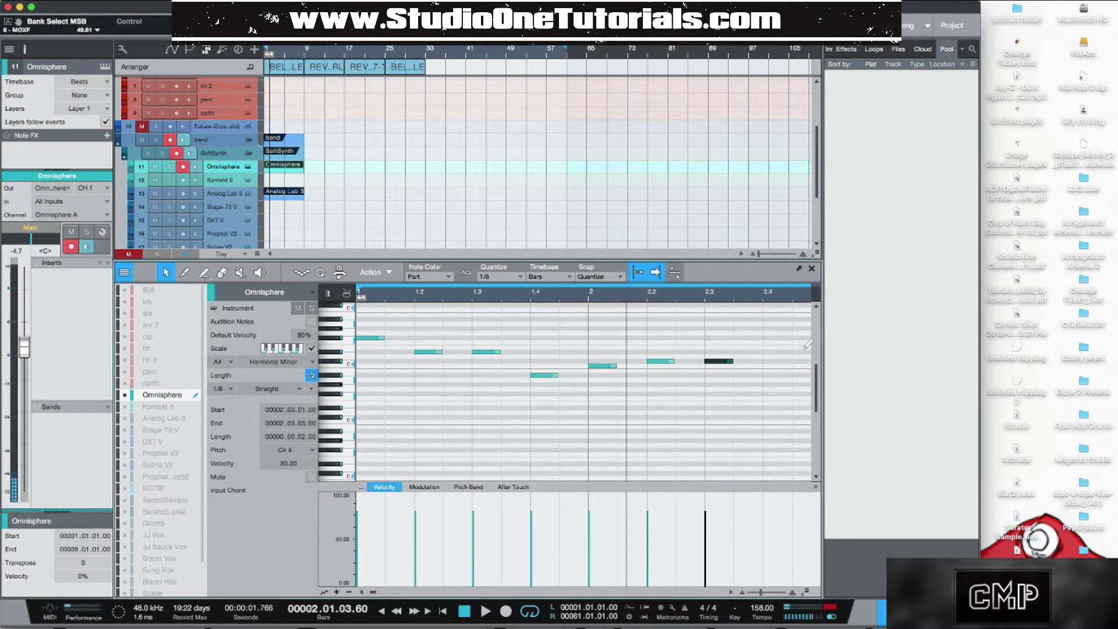
{"action": "left_click_drag", "start_coordinate": [771, 297], "coordinate": [677, 282]}
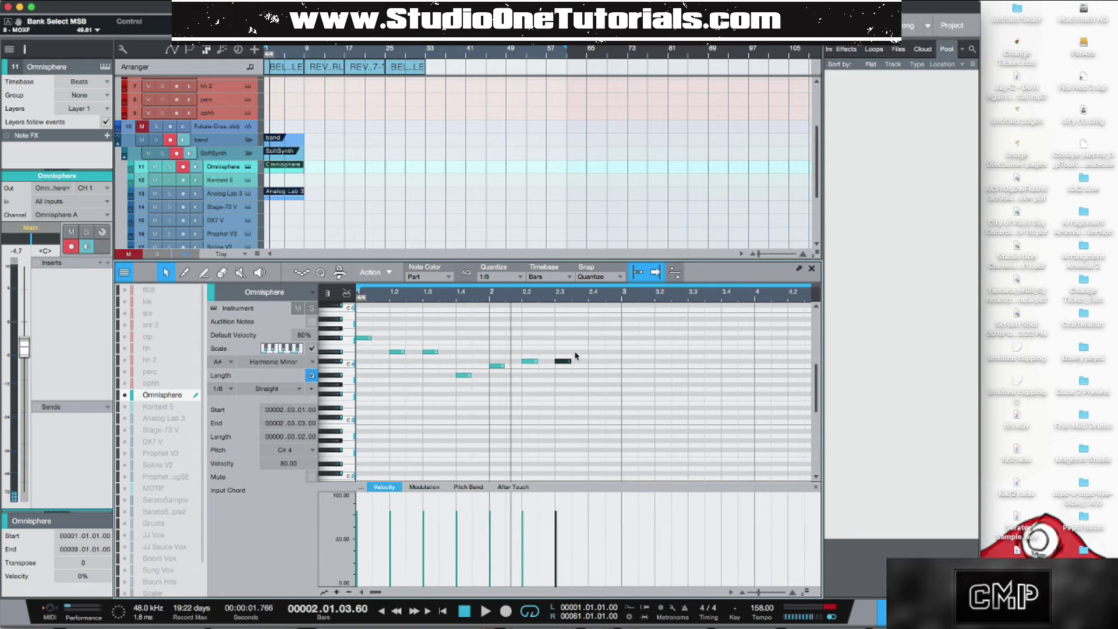
{"action": "double_click", "coordinate": [597, 352]}
{"action": "key", "text": "space"}
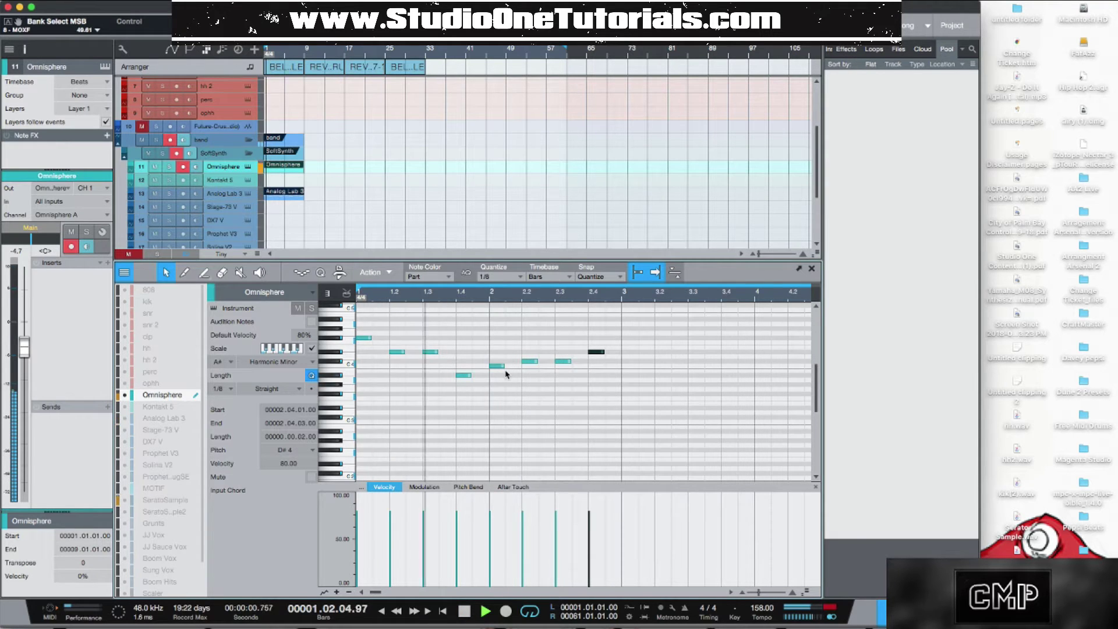
{"action": "key", "text": "space"}
{"action": "key", "text": "space"}
{"action": "key", "text": "space"}
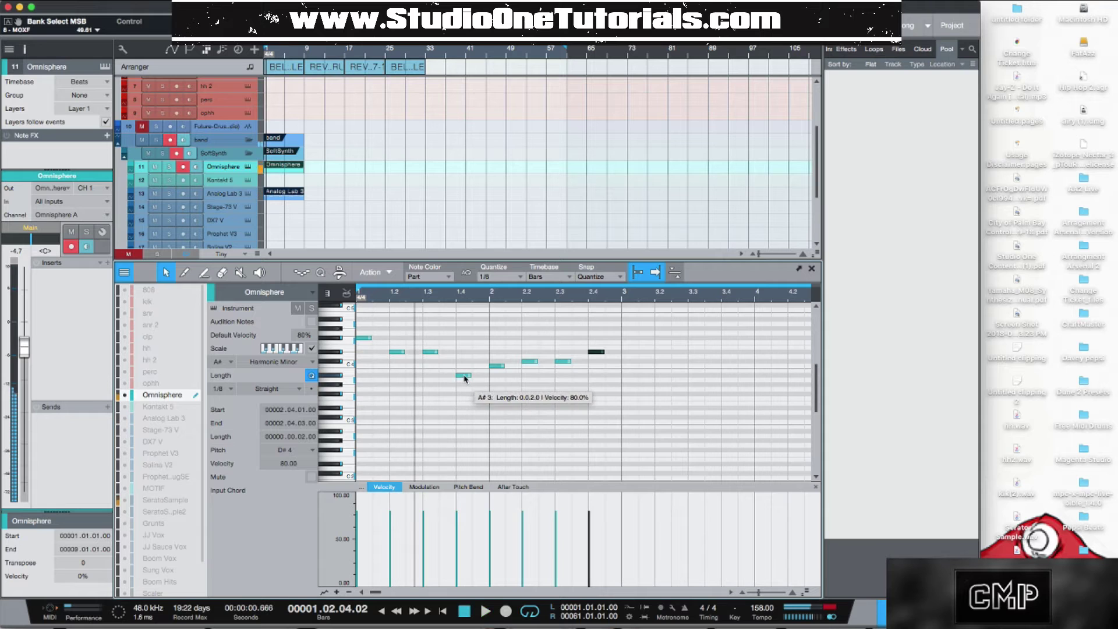
- Raise bar 2's first note to C#4, try A3 for bar 1's last note, restore it to A#3 and play back
{"action": "left_click_drag", "start_coordinate": [463, 376], "coordinate": [464, 381]}
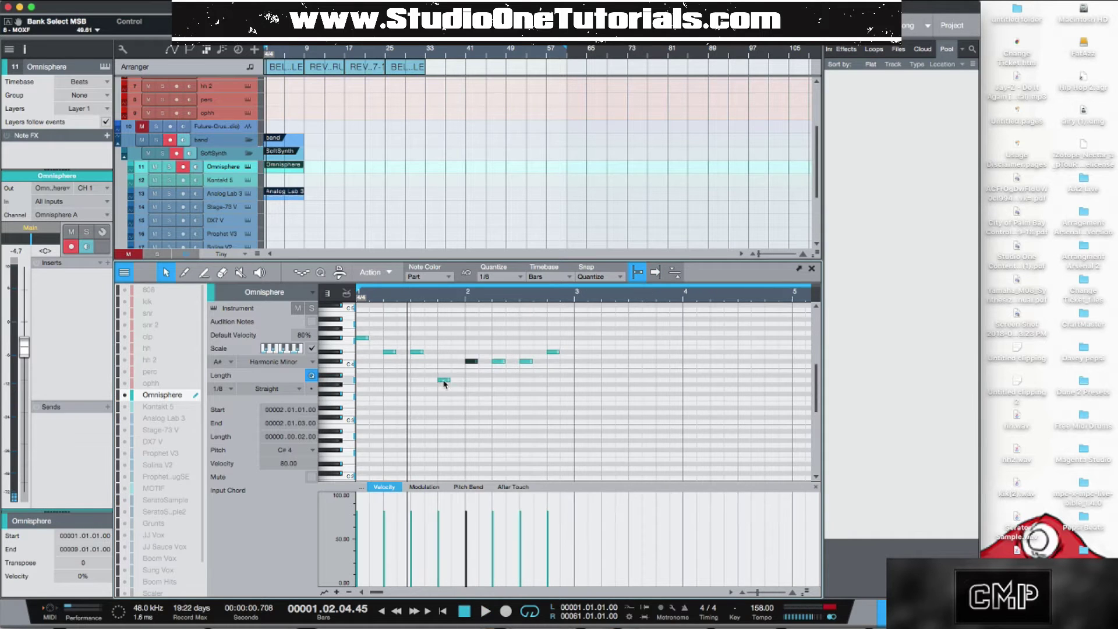
{"action": "left_click_drag", "start_coordinate": [444, 381], "coordinate": [445, 377]}
{"action": "key", "text": "space"}
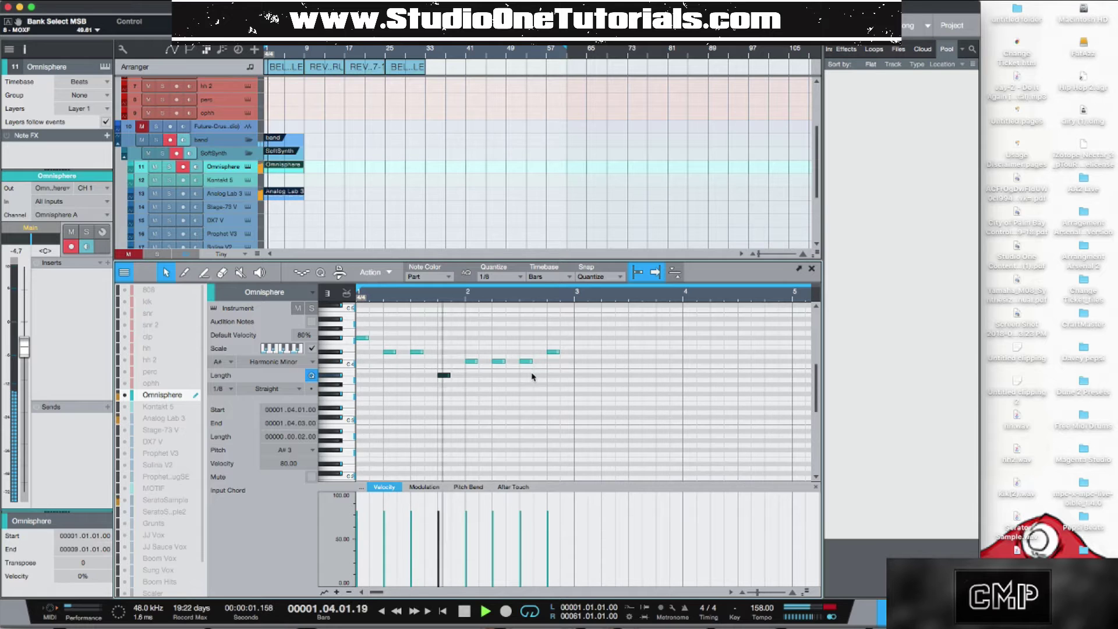
- Raise bar 2's beat 3 note to D#4 and its beat 4 note to F4, checking the melody with playback
{"action": "left_click_drag", "start_coordinate": [527, 362], "coordinate": [528, 352]}
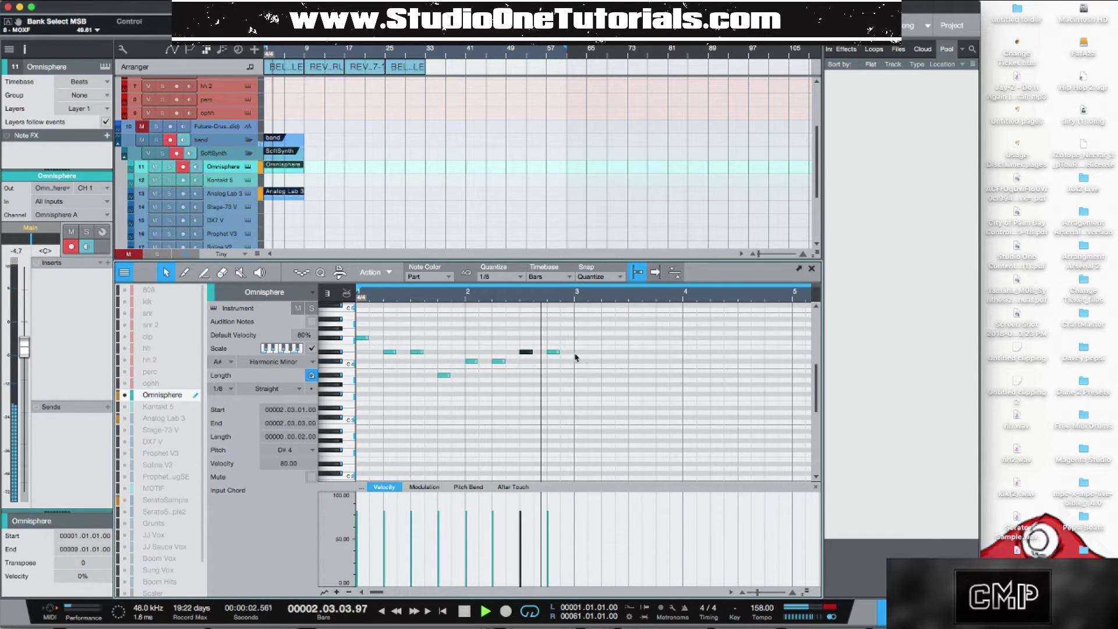
{"action": "left_click", "coordinate": [557, 352]}
{"action": "key", "text": "Up"}
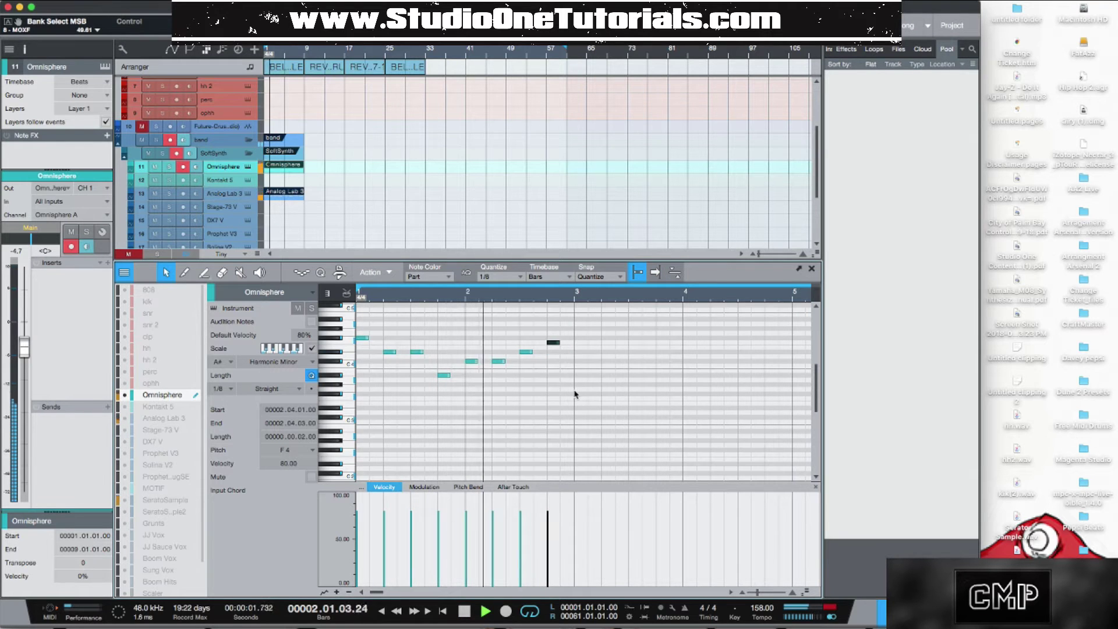
{"action": "key", "text": "space"}
{"action": "key", "text": "space"}
{"action": "key", "text": "space"}
- Duplicate the two-bar melody, duplicate the resulting four bars to fill all eight bars, and play it back
{"action": "left_click_drag", "start_coordinate": [656, 437], "coordinate": [336, 299]}
{"action": "key", "text": "d"}
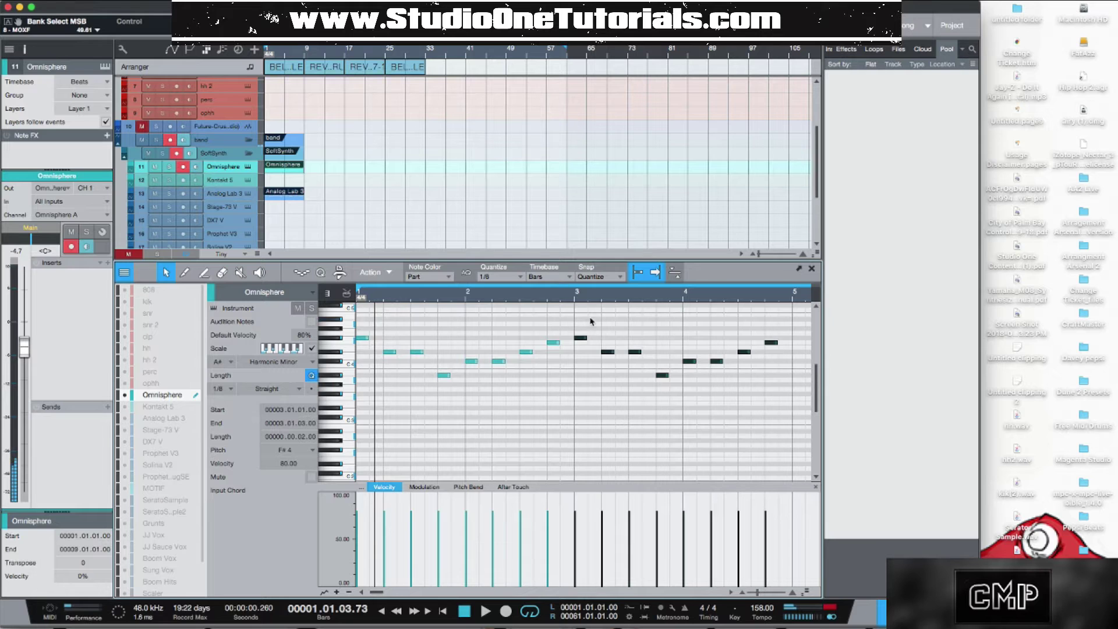
{"action": "left_click_drag", "start_coordinate": [725, 297], "coordinate": [737, 283]}
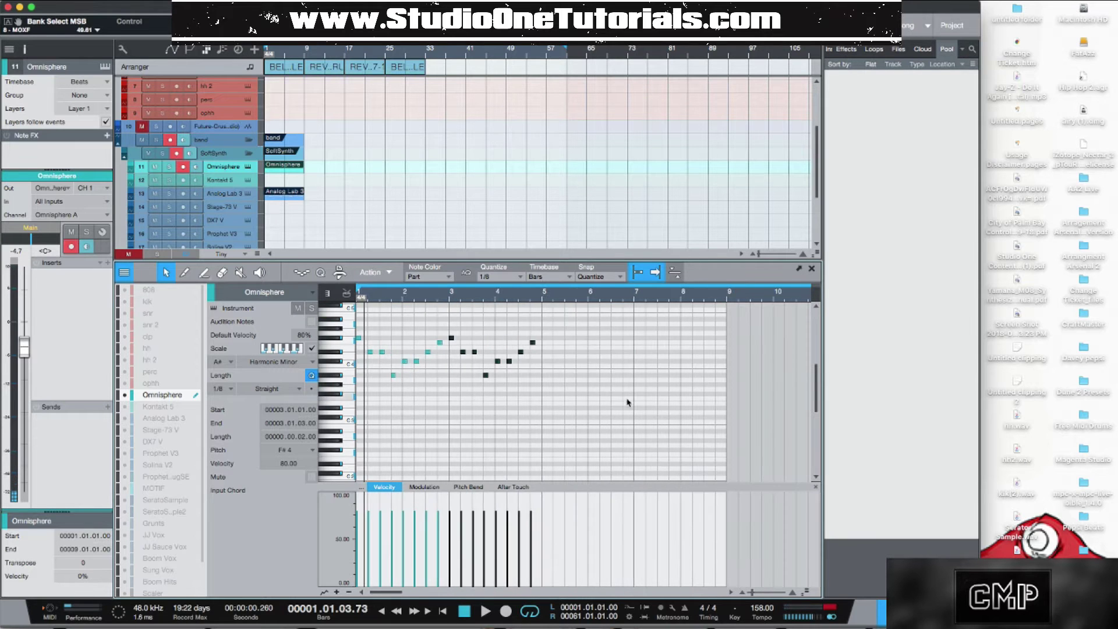
{"action": "key", "text": "super+a"}
{"action": "key", "text": "d"}
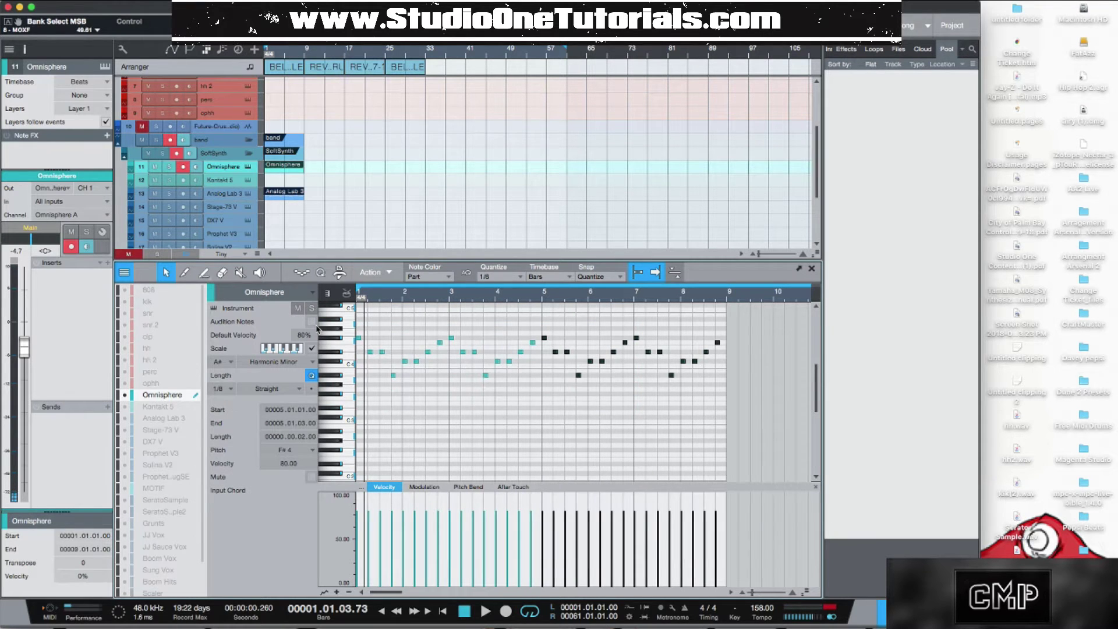
{"action": "key", "text": "space"}
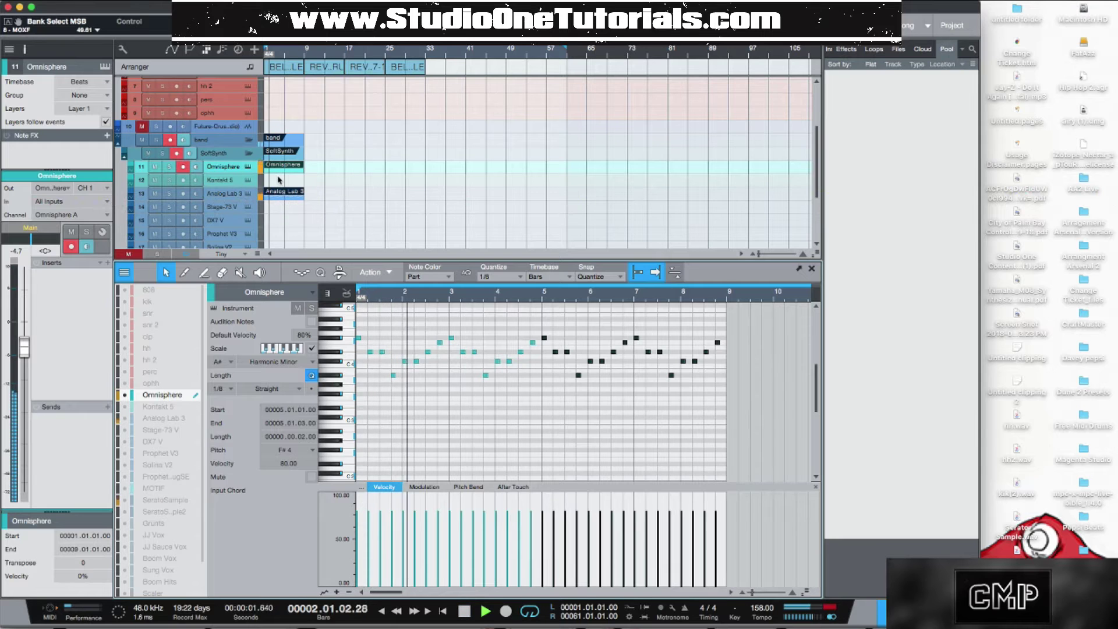
{"action": "key", "text": "space"}
- Create an eight-bar part on the Kontakt 5 track and view its Analog Strings instrument before closing the window
{"action": "double_click", "coordinate": [279, 180]}
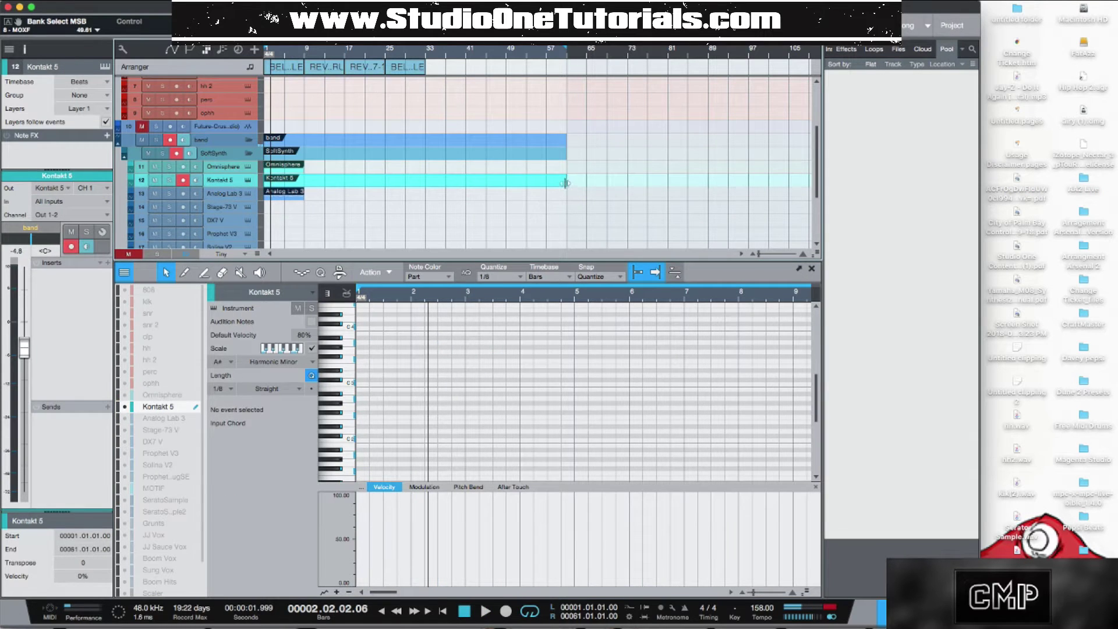
{"action": "left_click_drag", "start_coordinate": [565, 183], "coordinate": [303, 196]}
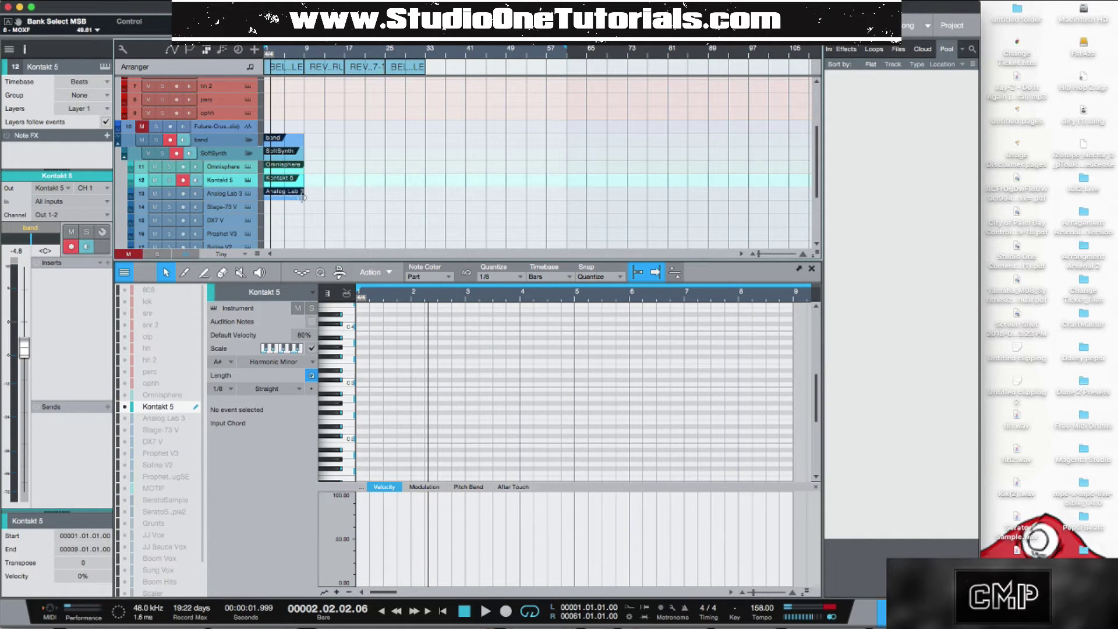
{"action": "left_click", "coordinate": [247, 181]}
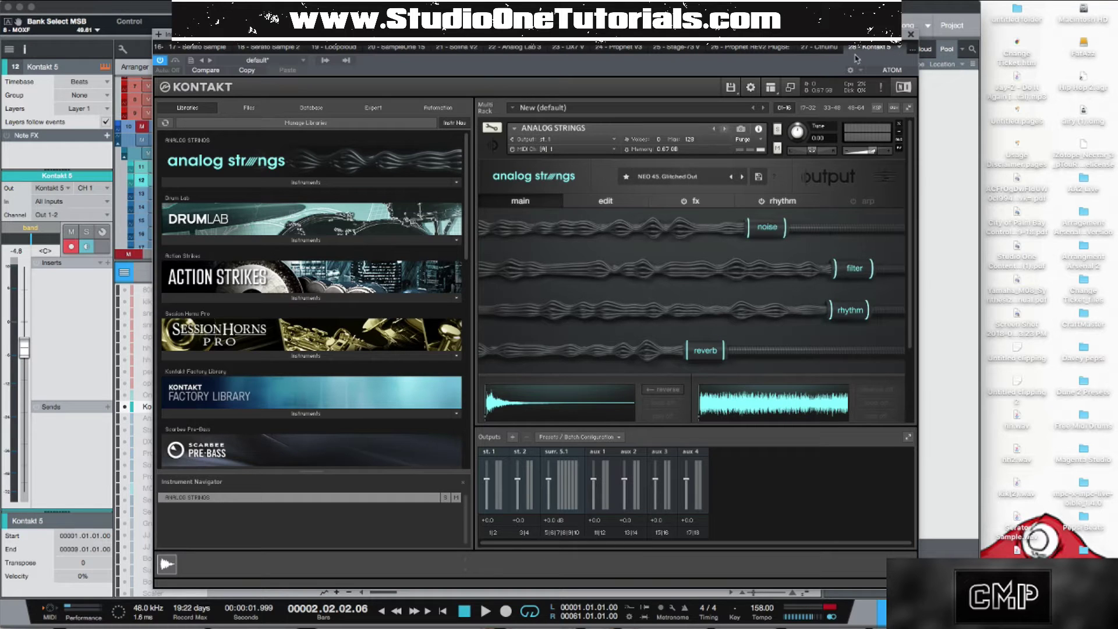
{"action": "left_click", "coordinate": [911, 35]}
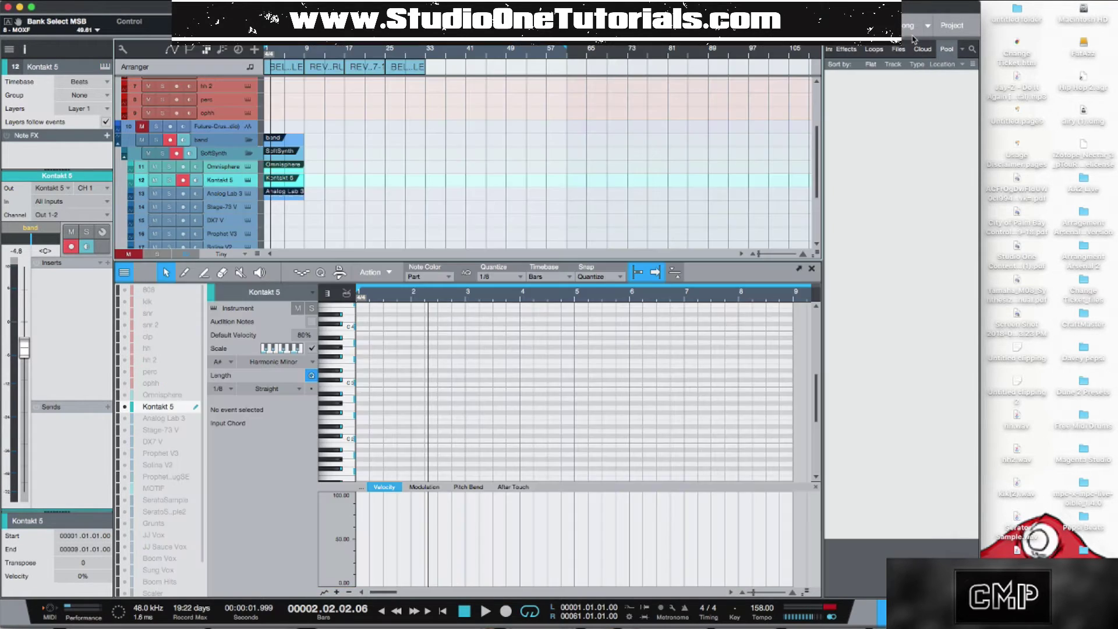
- Open the Omnisphere part and audition keys above its melody
{"action": "left_click", "coordinate": [278, 169]}
{"action": "scroll", "coordinate": [344, 364], "scroll_direction": "up", "scroll_amount": 2}
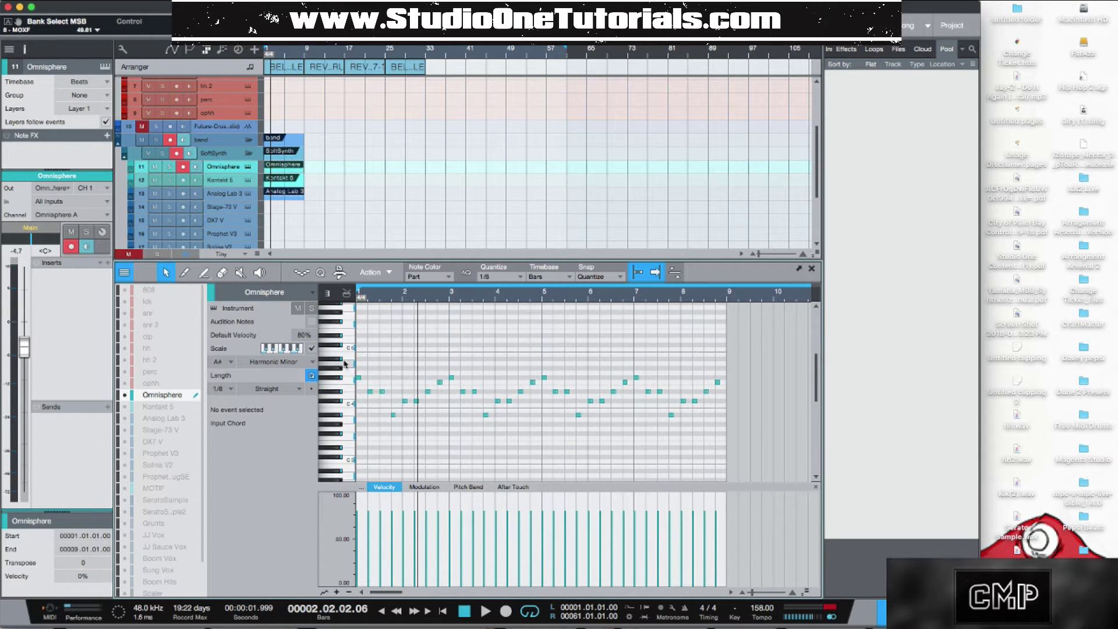
{"action": "scroll", "coordinate": [337, 339], "scroll_direction": "up", "scroll_amount": 1}
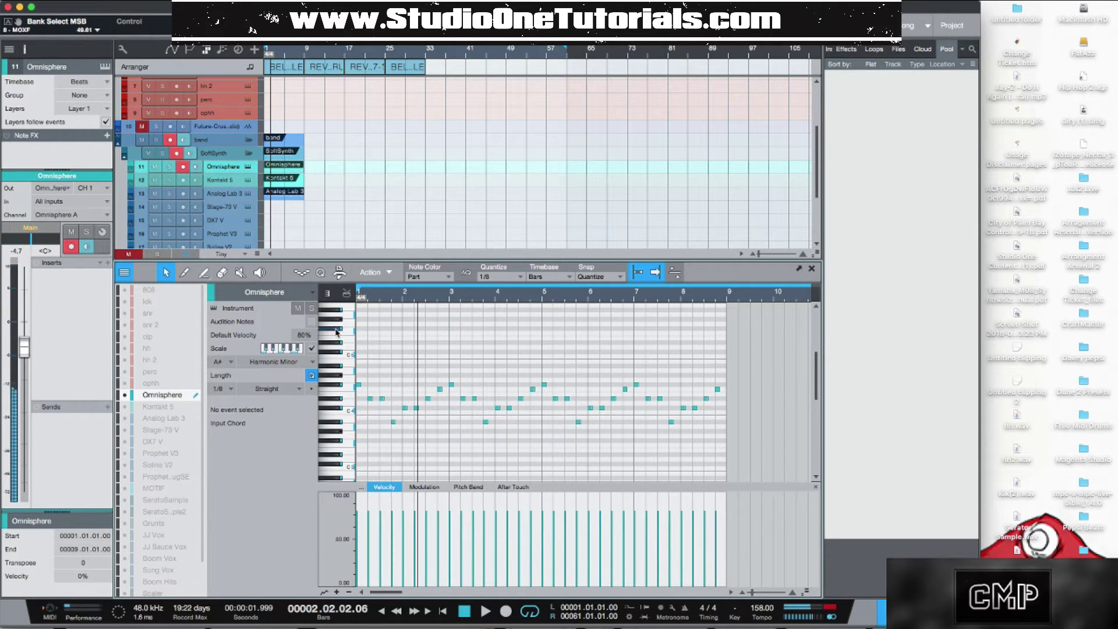
{"action": "scroll", "coordinate": [336, 333], "scroll_direction": "down", "scroll_amount": 4}
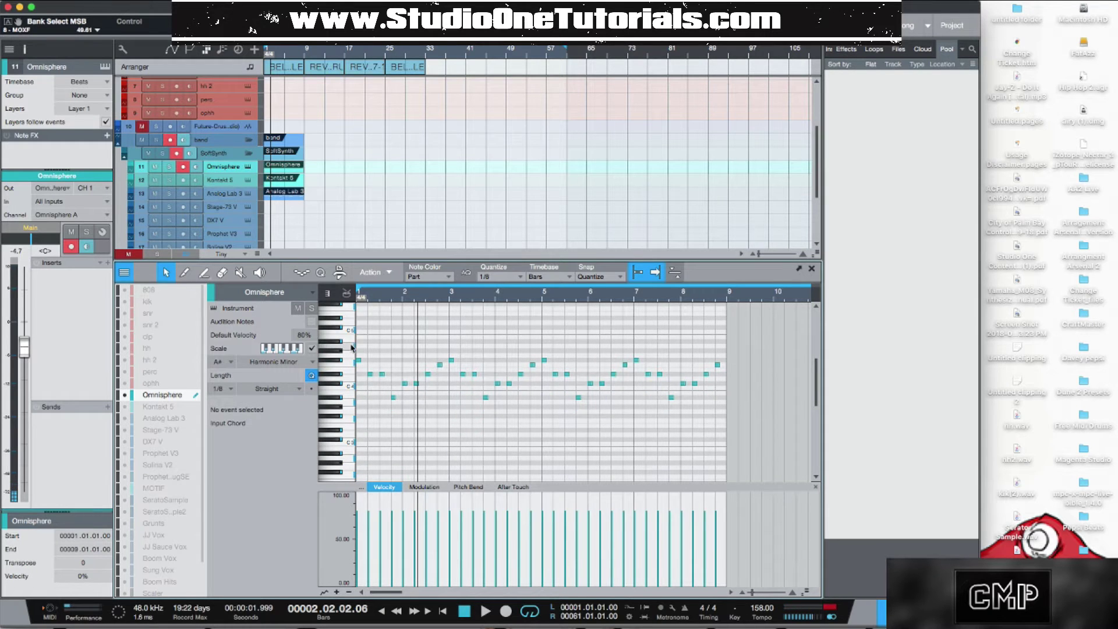
- Audition F#4 in the Kontakt 5 part, draw a two-beat F#4 note on beat 3 of bar 1 and start playback
{"action": "left_click", "coordinate": [293, 184]}
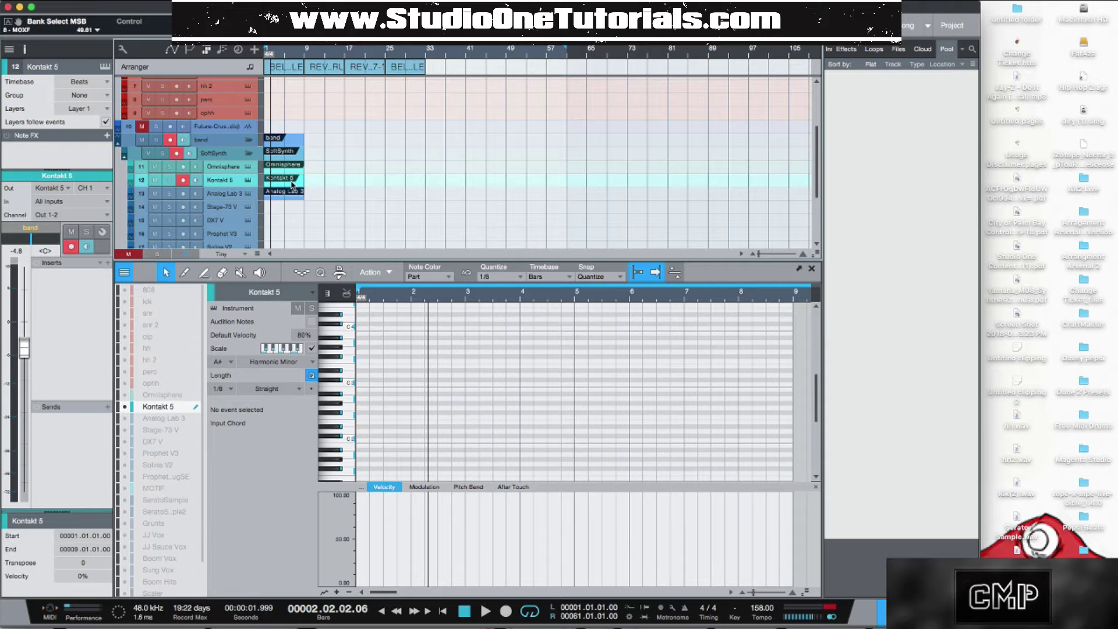
{"action": "left_click", "coordinate": [335, 357]}
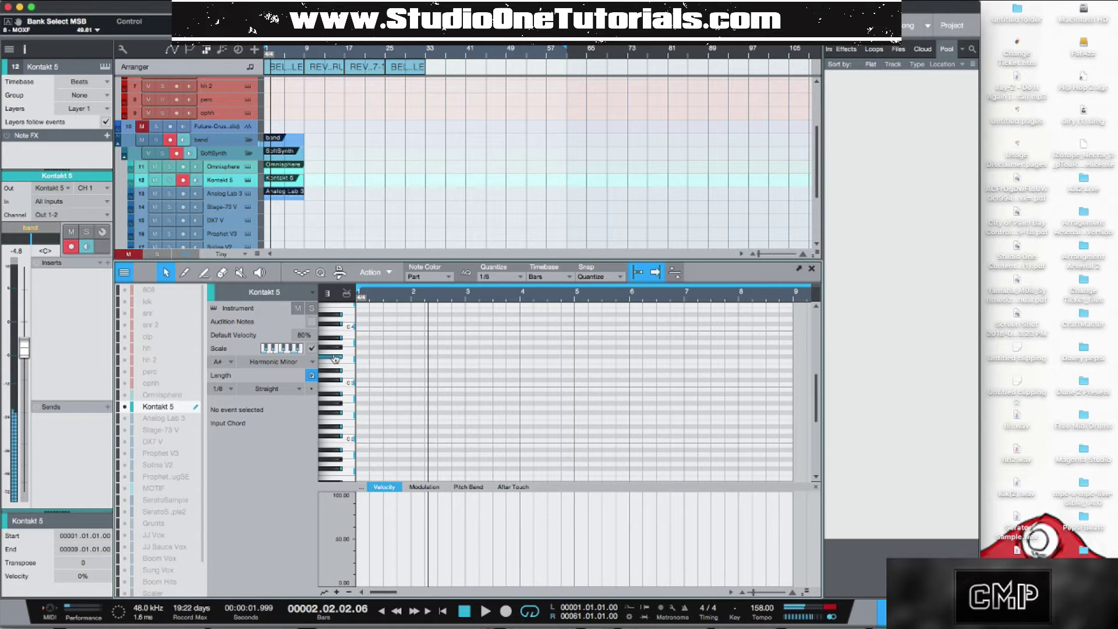
{"action": "scroll", "coordinate": [347, 369], "scroll_direction": "up", "scroll_amount": 9}
{"action": "left_click", "coordinate": [331, 360]}
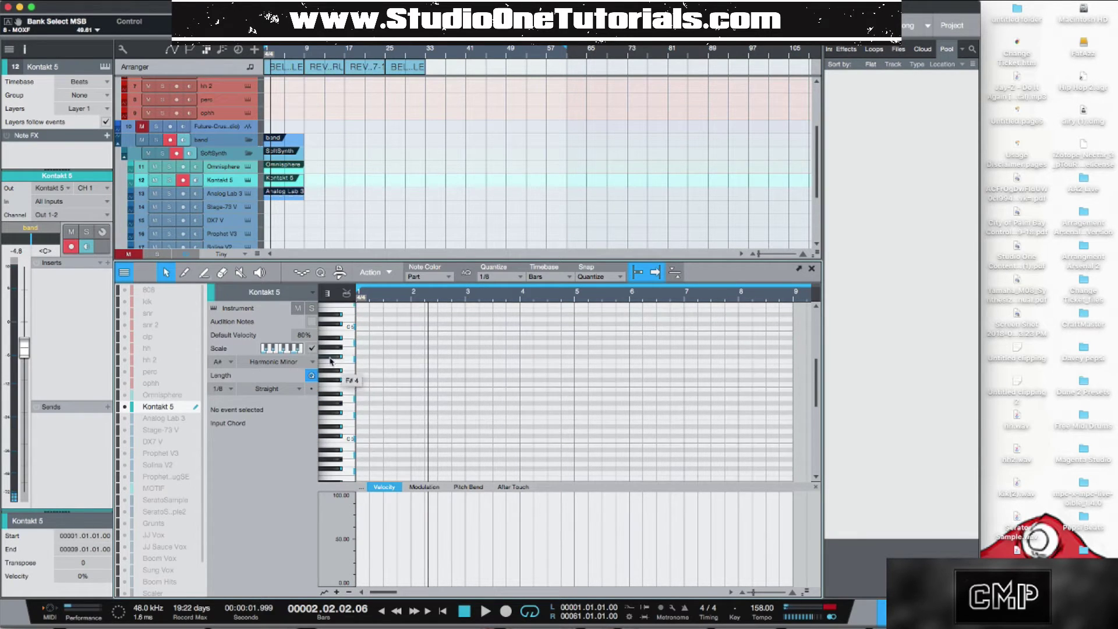
{"action": "left_click", "coordinate": [395, 358]}
{"action": "left_click_drag", "start_coordinate": [390, 357], "coordinate": [410, 360]}
{"action": "key", "text": "space"}
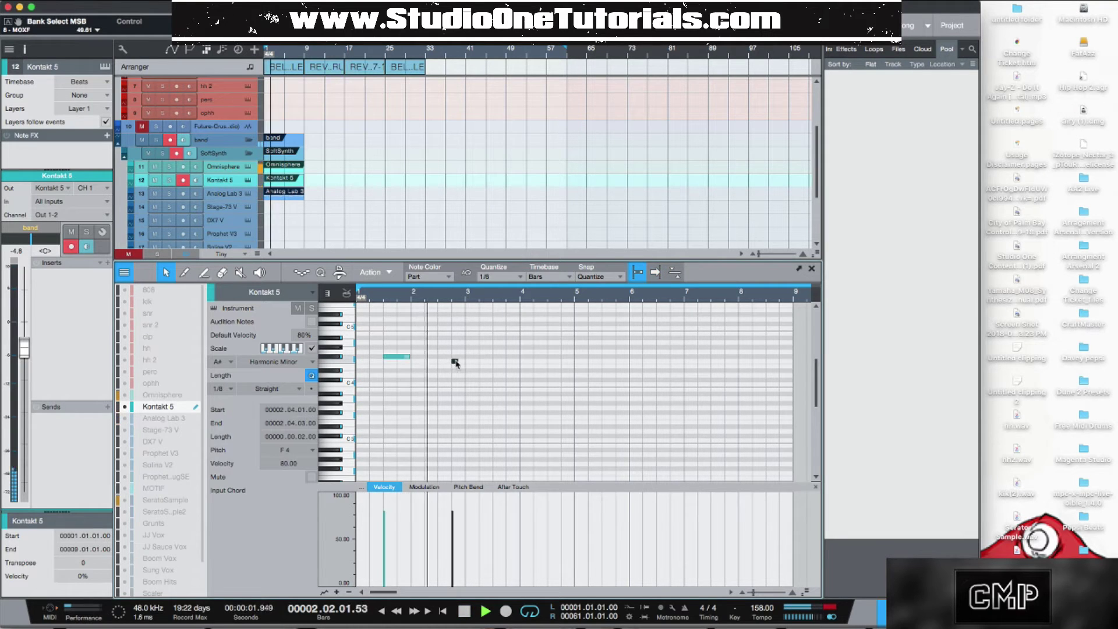
- Place an F4 note on beat 3 of bar 2, extend it to length 0.2.0.0 and listen to it with the other parts
{"action": "left_click", "coordinate": [454, 362]}
{"action": "mouse_move", "coordinate": [453, 363]}
{"action": "left_mouse_down"}
{"action": "mouse_move", "coordinate": [438, 364]}
{"action": "mouse_move", "coordinate": [451, 364]}
{"action": "left_mouse_up"}
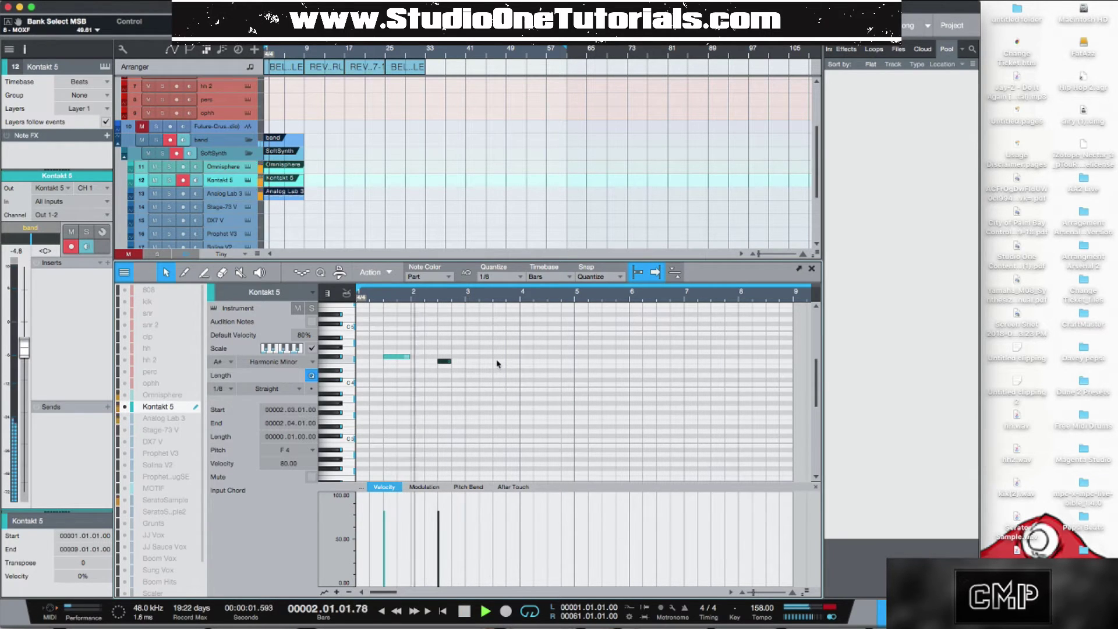
{"action": "key", "text": "comma"}
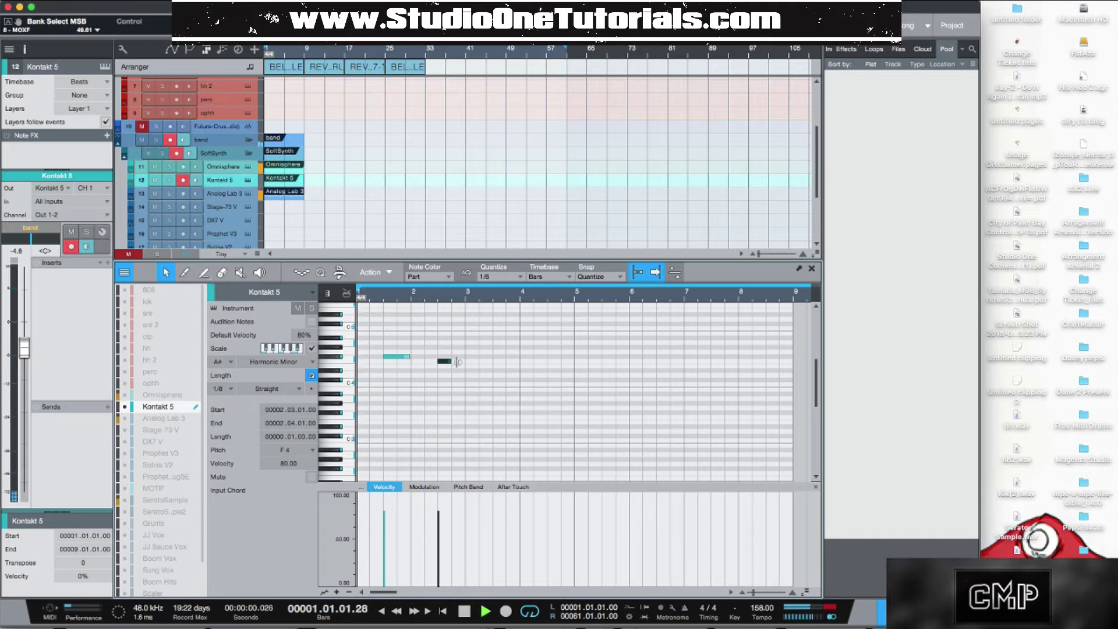
{"action": "left_click_drag", "start_coordinate": [451, 362], "coordinate": [464, 362]}
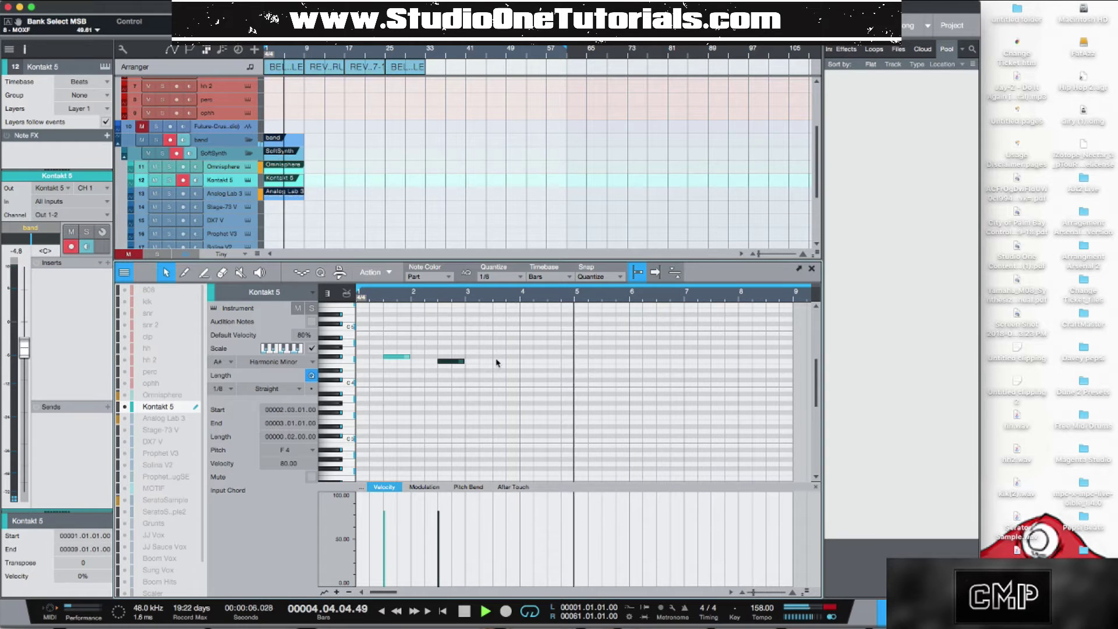
{"action": "key", "text": "space"}
- Add a two-beat F4 note on beat 3 of bar 4 and duplicate the notes of bars 1 to 4 into bars 5 to 8
{"action": "left_click", "coordinate": [544, 364]}
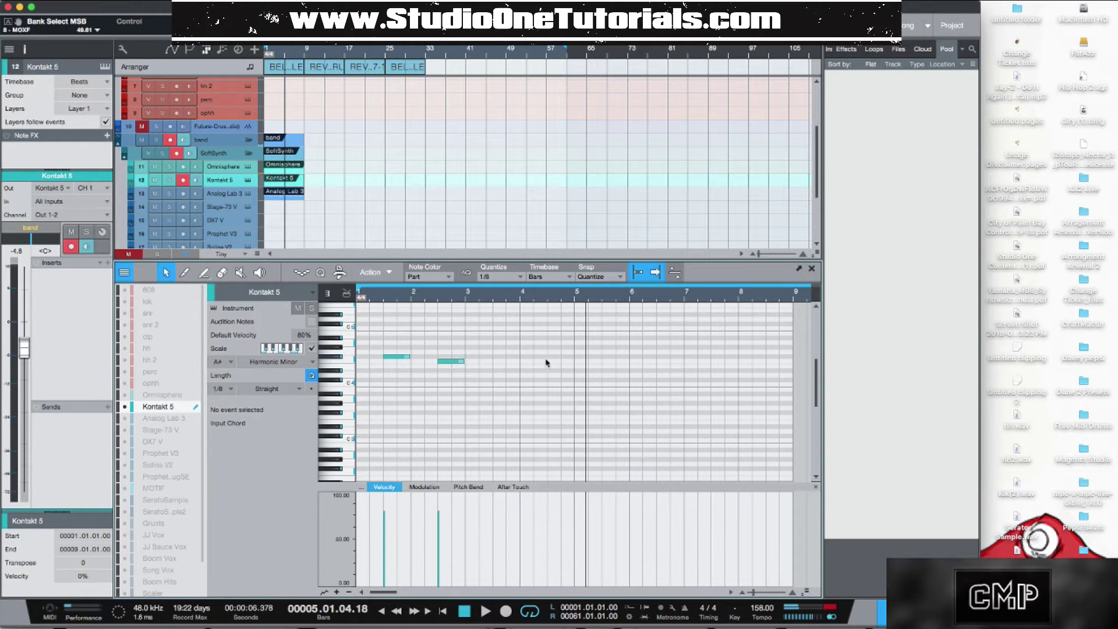
{"action": "double_click", "coordinate": [547, 362]}
{"action": "left_click_drag", "start_coordinate": [552, 362], "coordinate": [372, 321]}
{"action": "key", "text": "space"}
{"action": "key", "text": "d"}
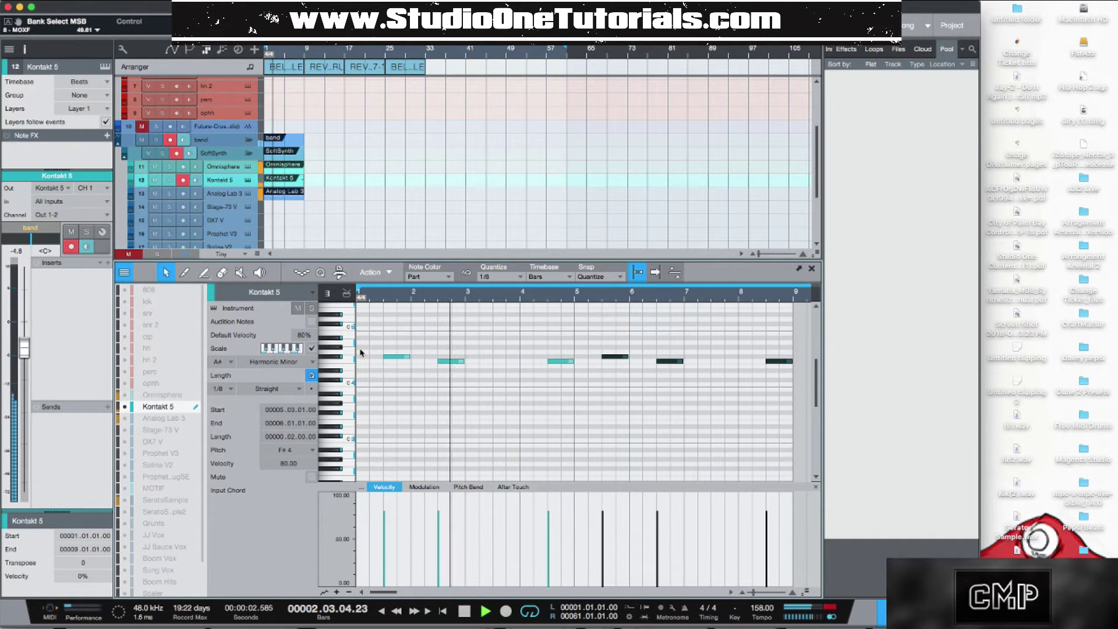
{"action": "key", "text": "space"}
- Add two-beat F4 notes on beat 3 of bars 3 and 7 while checking the part with playback
{"action": "double_click", "coordinate": [495, 362]}
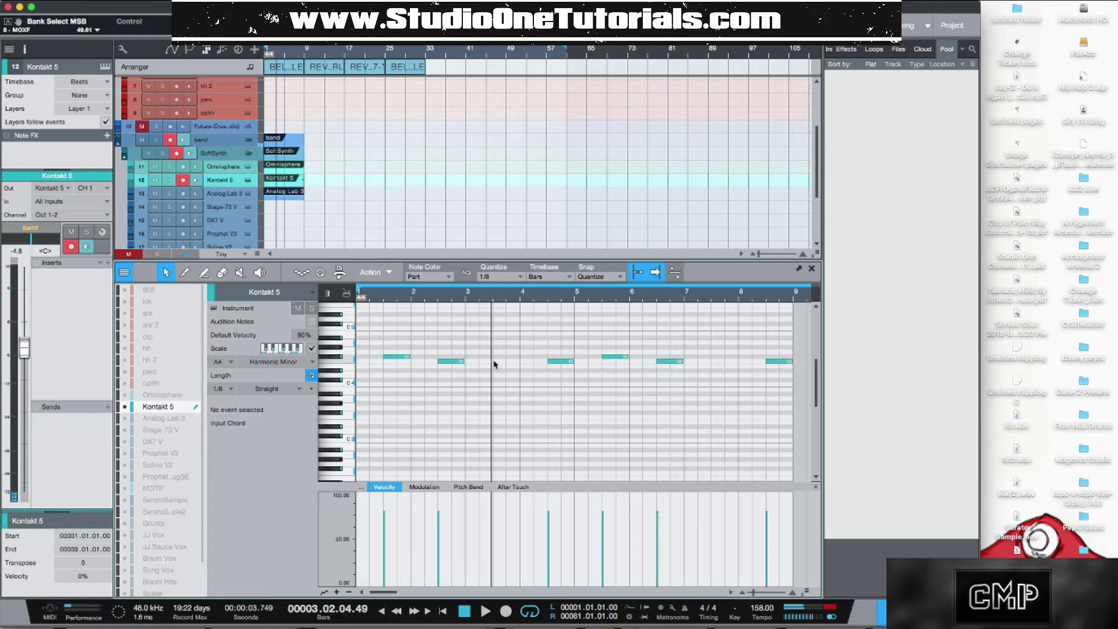
{"action": "left_click_drag", "start_coordinate": [496, 365], "coordinate": [520, 367]}
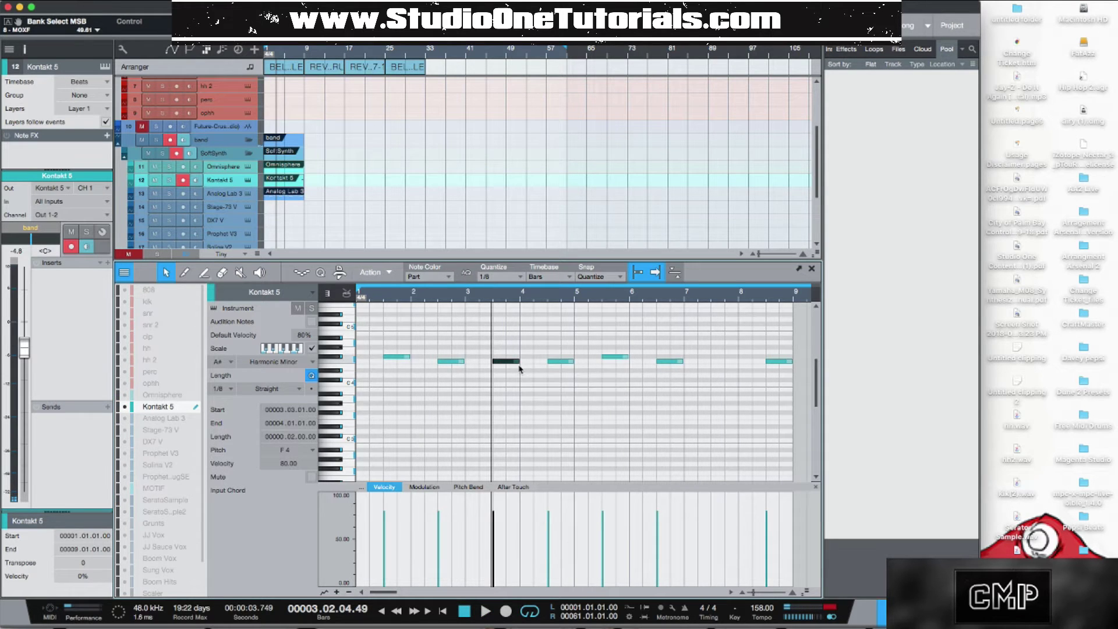
{"action": "key", "text": "space"}
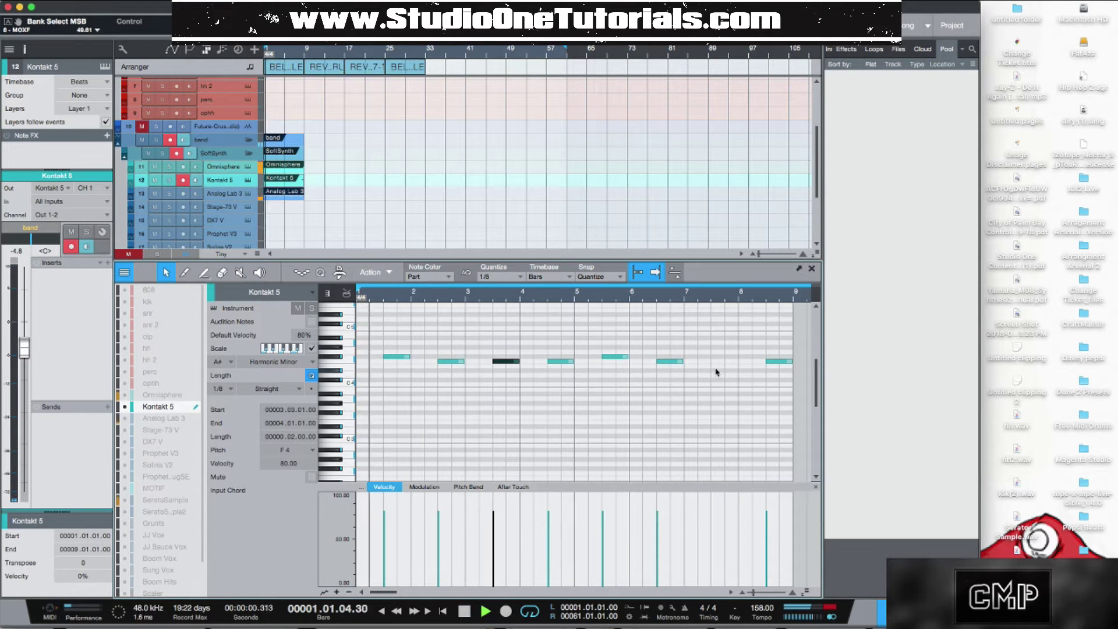
{"action": "double_click", "coordinate": [677, 363]}
{"action": "key", "text": "alt+Right"}
{"action": "key", "text": "alt+Right"}
{"action": "key", "text": "alt+Right"}
{"action": "key", "text": "alt+Right"}
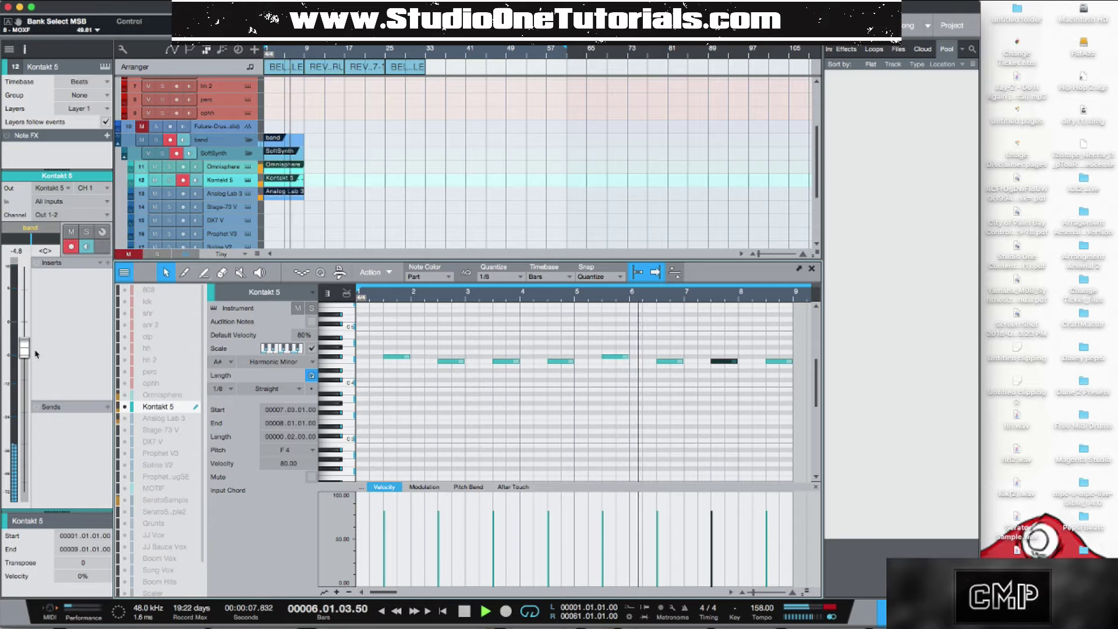
- Lower the Kontakt 5 channel's volume to -8.8 and add a send to the hall channel at a slightly reduced level
{"action": "left_click_drag", "start_coordinate": [24, 348], "coordinate": [24, 368]}
{"action": "key", "text": "space"}
{"action": "left_click", "coordinate": [107, 406]}
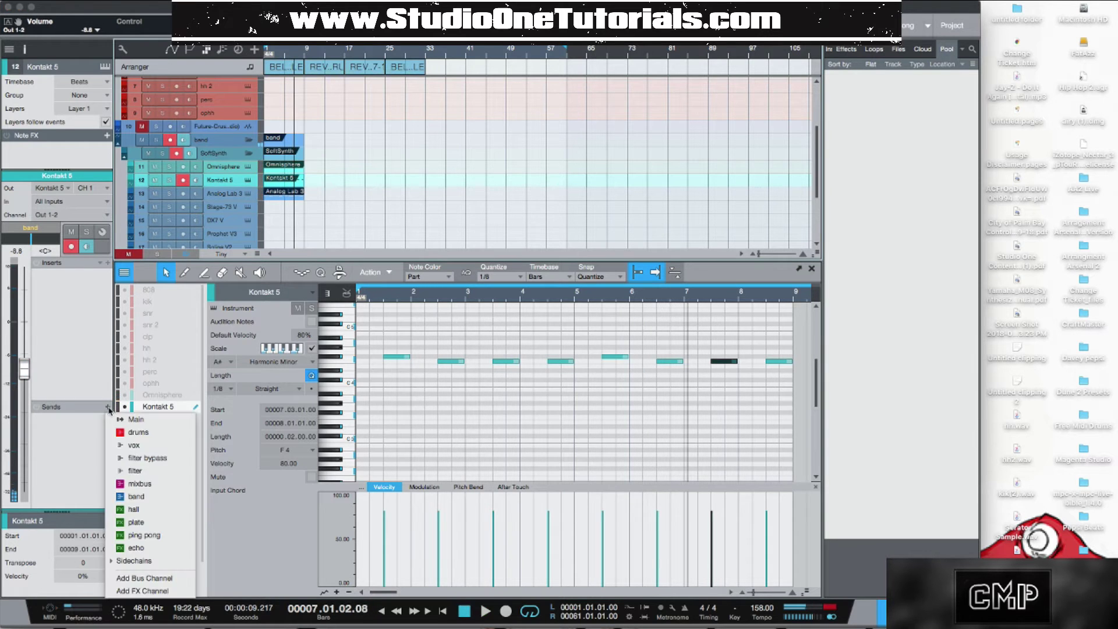
{"action": "left_click", "coordinate": [154, 515]}
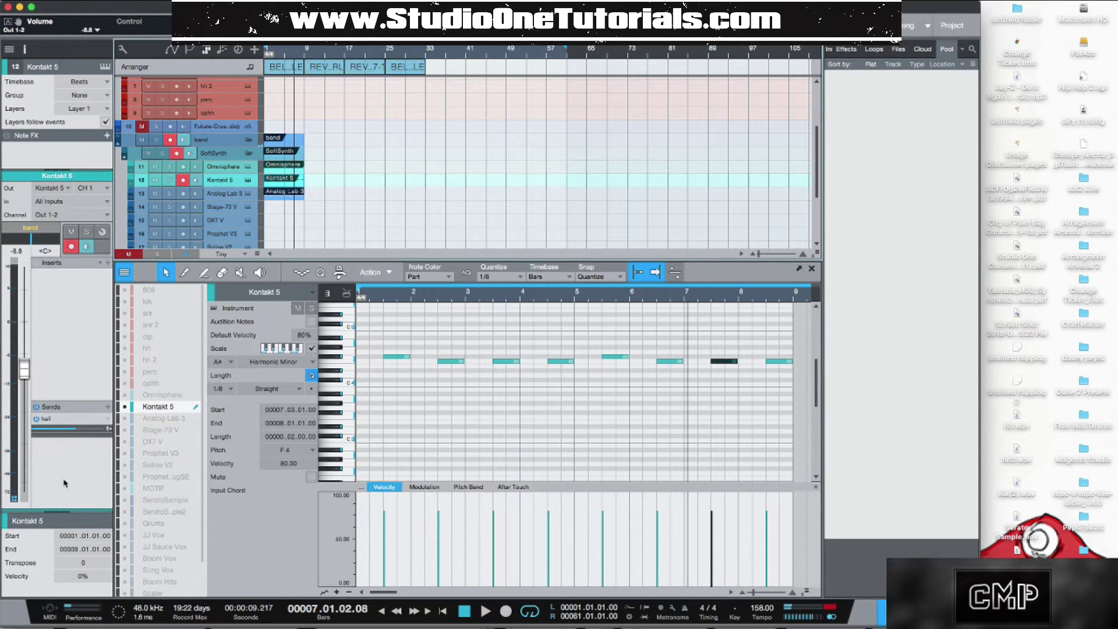
{"action": "key", "text": "space"}
{"action": "left_click_drag", "start_coordinate": [67, 429], "coordinate": [63, 434]}
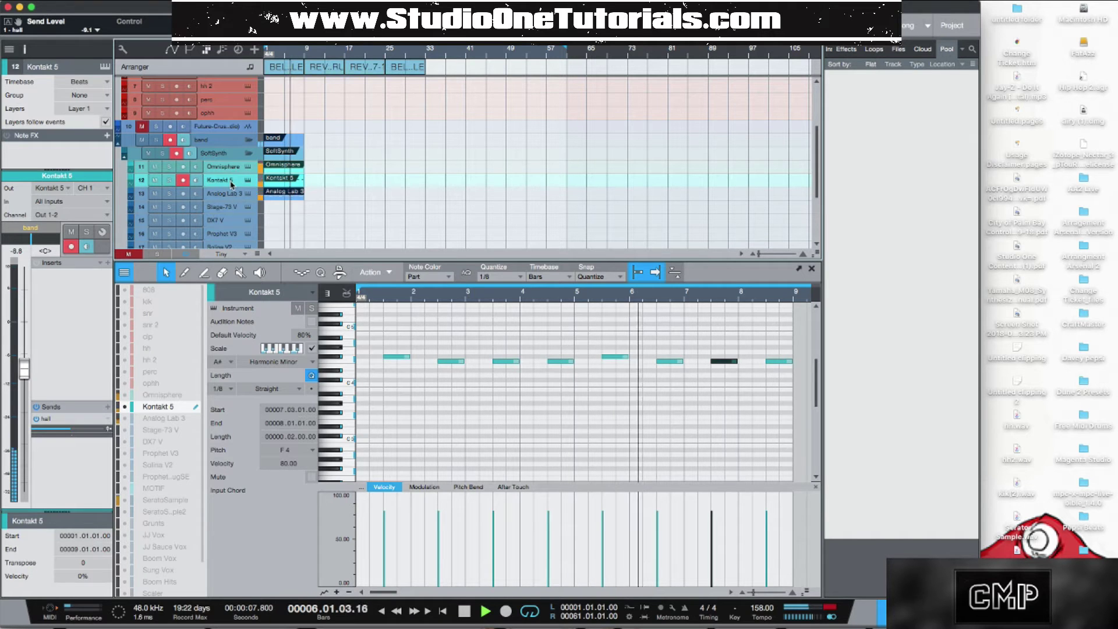
- Lower the Omnisphere channel's volume to -6.3 during playback, and stop playback
{"action": "left_click", "coordinate": [224, 193]}
{"action": "left_click", "coordinate": [238, 168]}
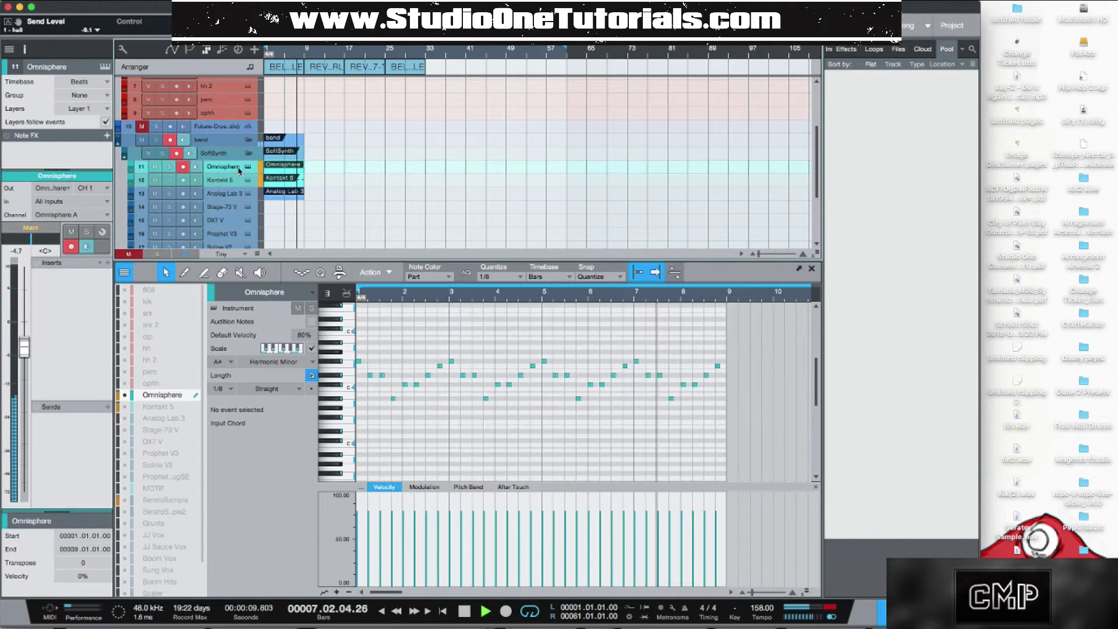
{"action": "left_click_drag", "start_coordinate": [24, 344], "coordinate": [27, 351]}
{"action": "key", "text": "space"}
- Create an empty instrument part on the clp drum track
{"action": "scroll", "coordinate": [322, 142], "scroll_direction": "up", "scroll_amount": 3}
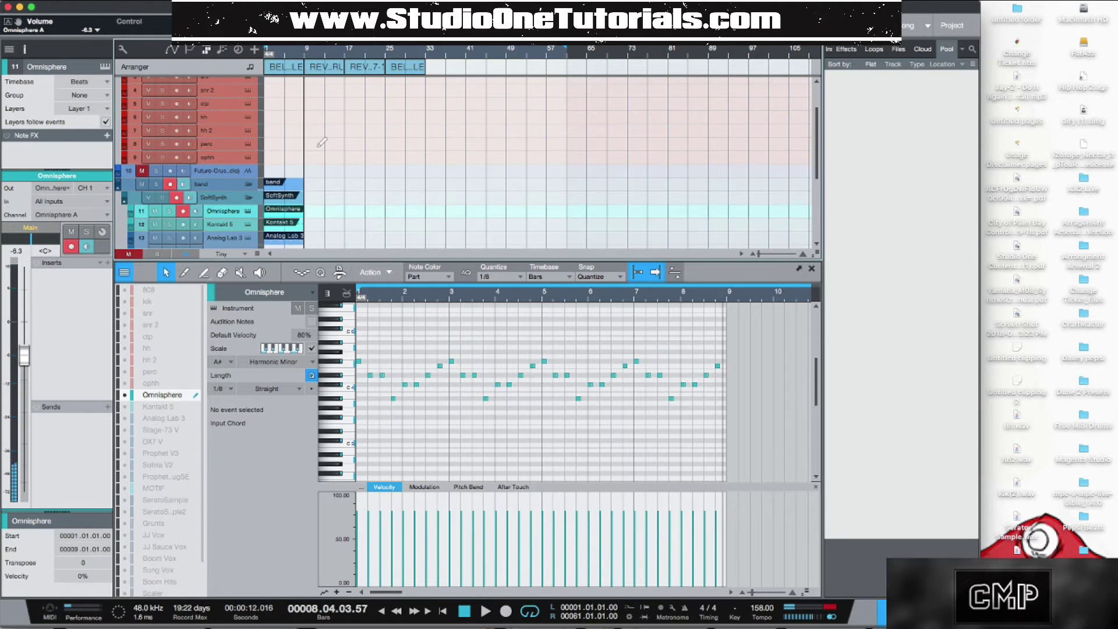
{"action": "scroll", "coordinate": [322, 142], "scroll_direction": "up", "scroll_amount": 4}
{"action": "scroll", "coordinate": [322, 142], "scroll_direction": "down", "scroll_amount": 4}
{"action": "scroll", "coordinate": [280, 124], "scroll_direction": "up", "scroll_amount": 2}
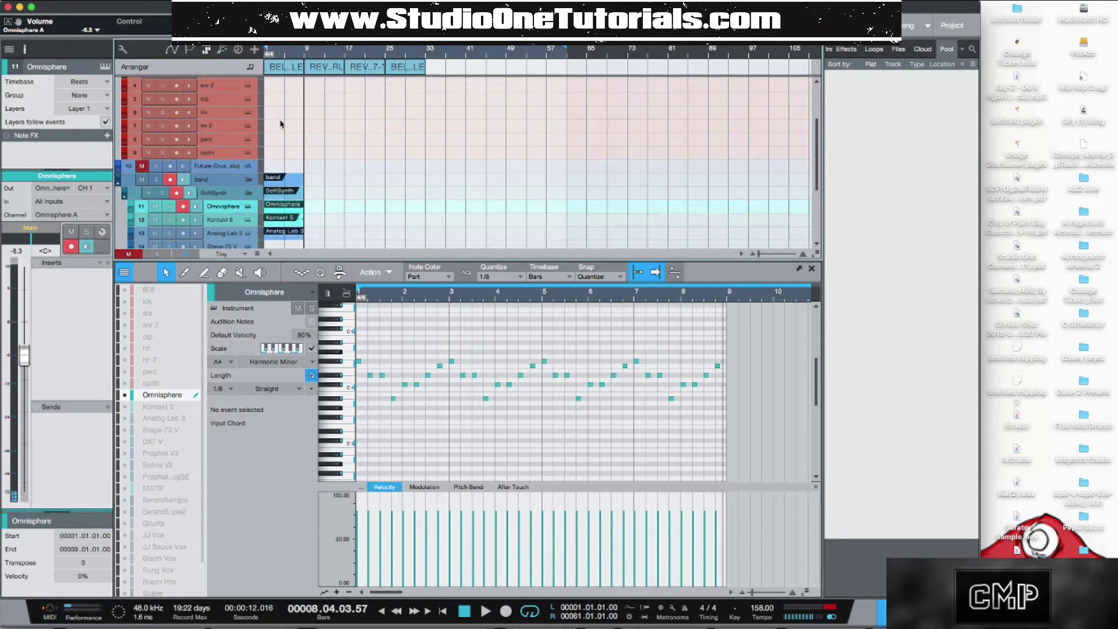
{"action": "scroll", "coordinate": [280, 124], "scroll_direction": "up", "scroll_amount": 2}
{"action": "double_click", "coordinate": [272, 138]}
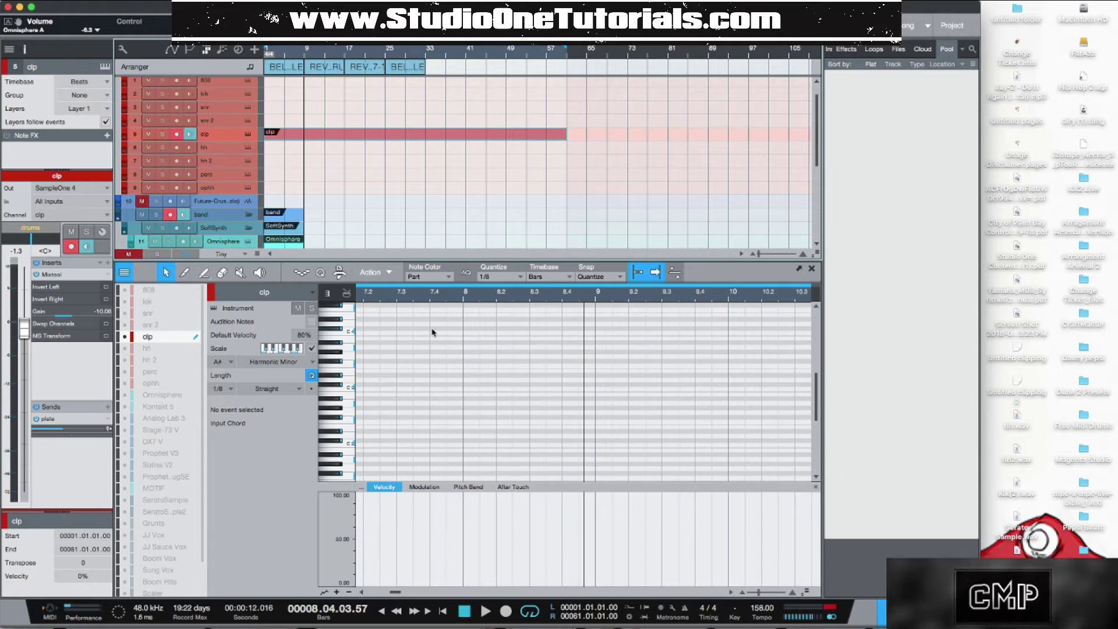
- Add eighth-note C3 claps on beat 3 of bars 1 to 4 and duplicate them into bars 5 to 8
{"action": "left_click_drag", "start_coordinate": [432, 299], "coordinate": [574, 286]}
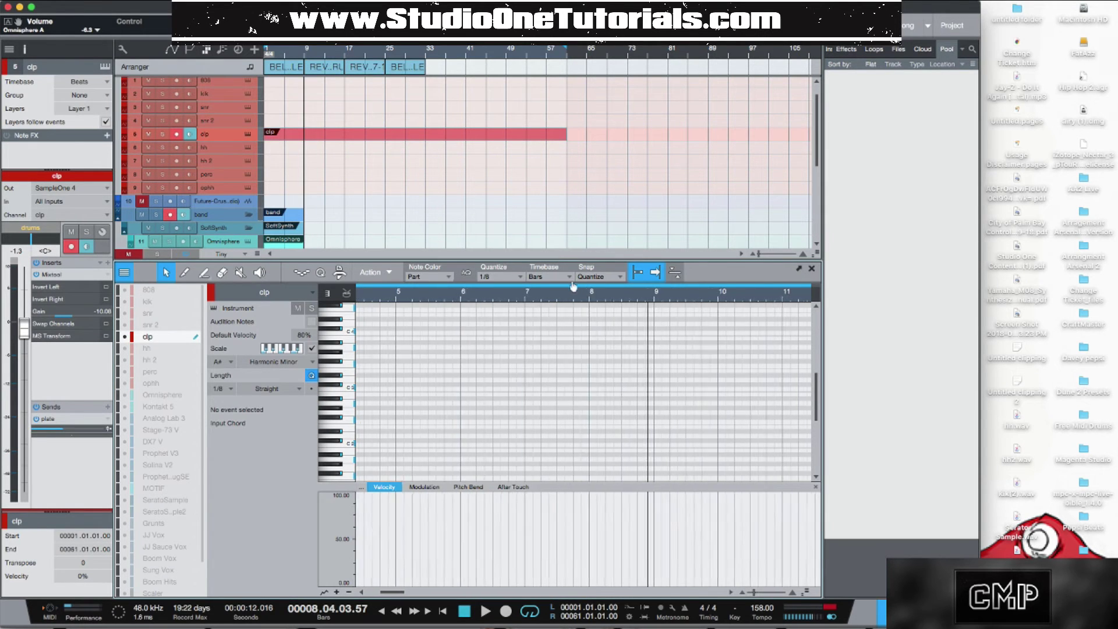
{"action": "left_click_drag", "start_coordinate": [403, 590], "coordinate": [327, 571]}
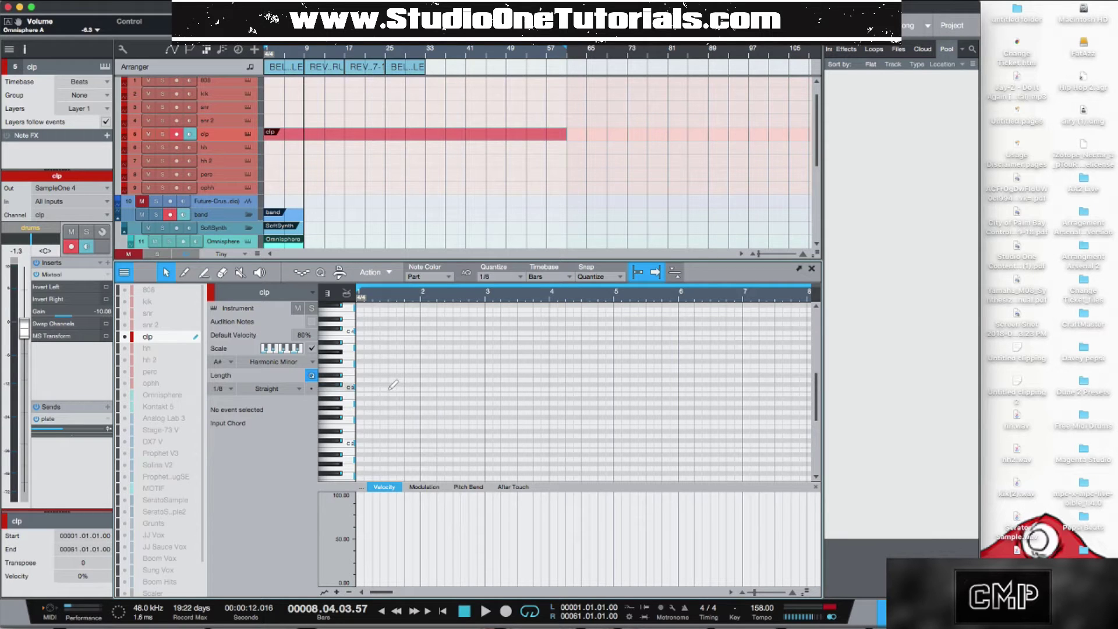
{"action": "left_click", "coordinate": [391, 389]}
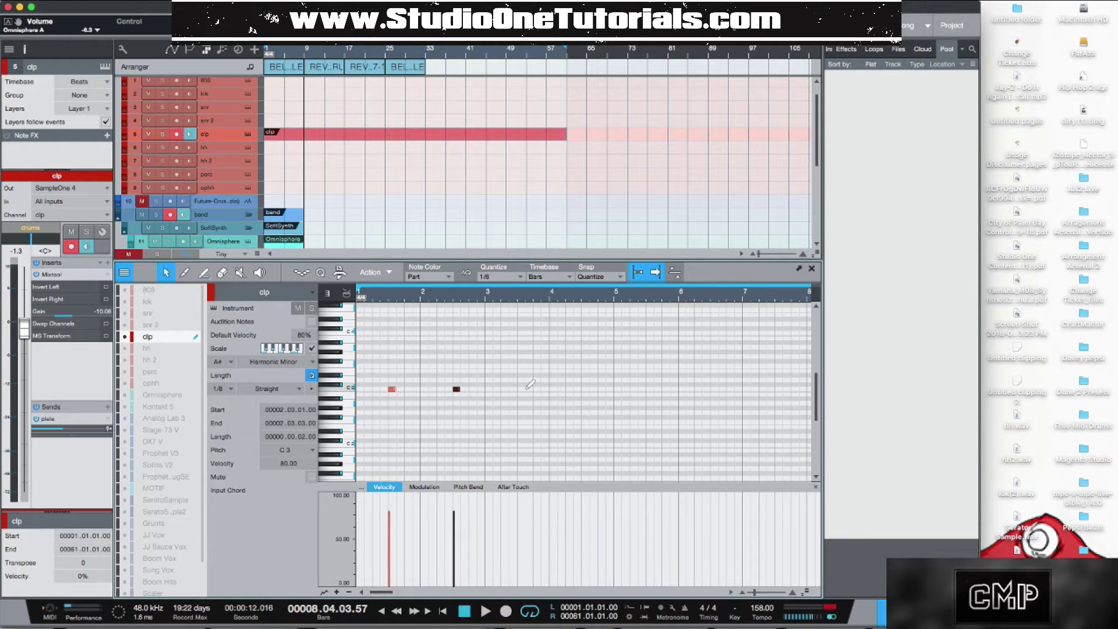
{"action": "left_click", "coordinate": [521, 389]}
{"action": "left_click", "coordinate": [585, 389]}
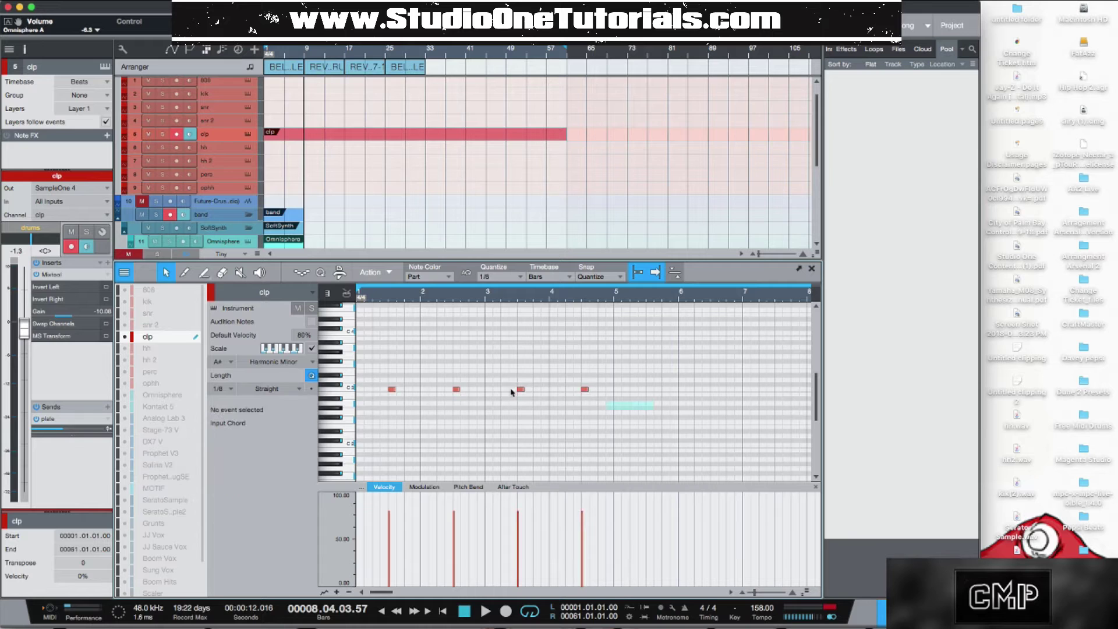
{"action": "key", "text": "super+a"}
{"action": "key", "text": "super+d"}
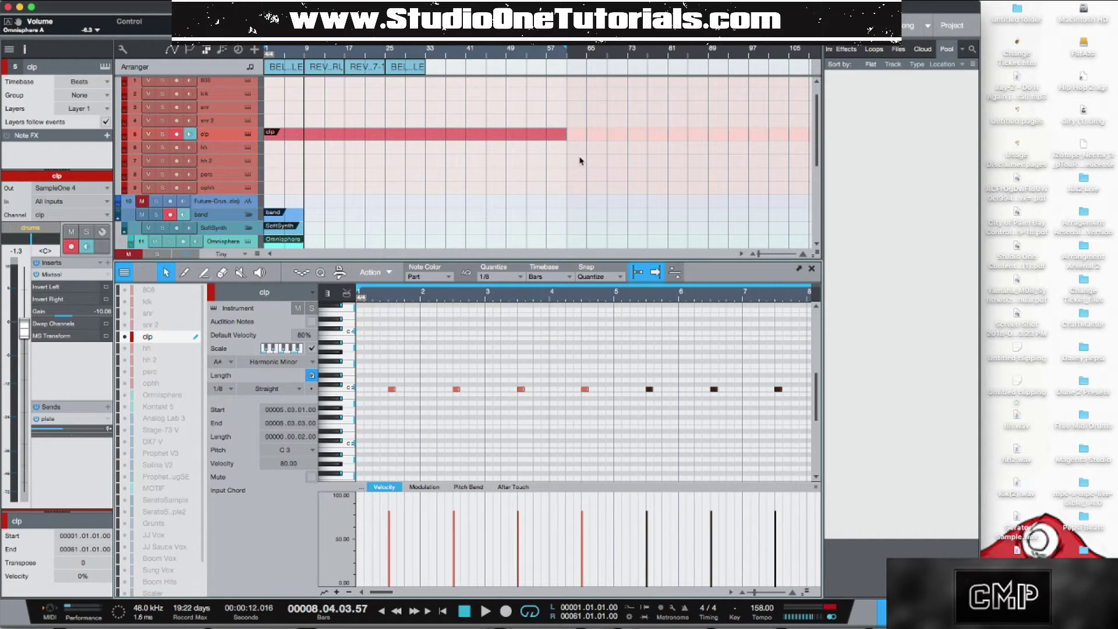
- Shorten the clp part to end at bar 9 and listen to the claps with the other parts from the start
{"action": "left_click_drag", "start_coordinate": [570, 134], "coordinate": [308, 166]}
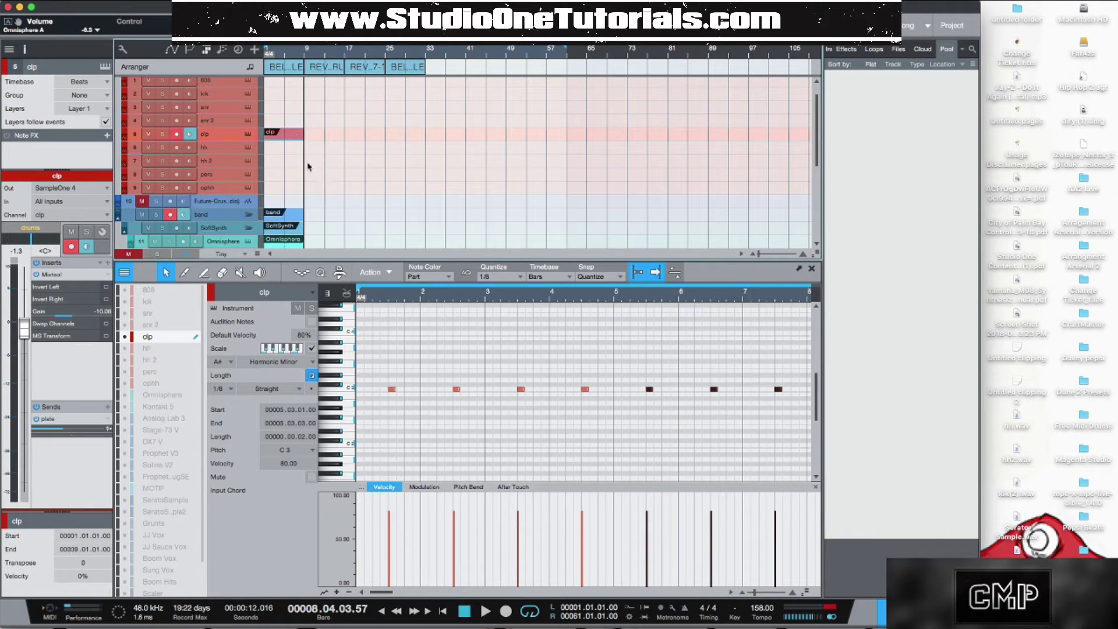
{"action": "left_click_drag", "start_coordinate": [503, 299], "coordinate": [546, 308]}
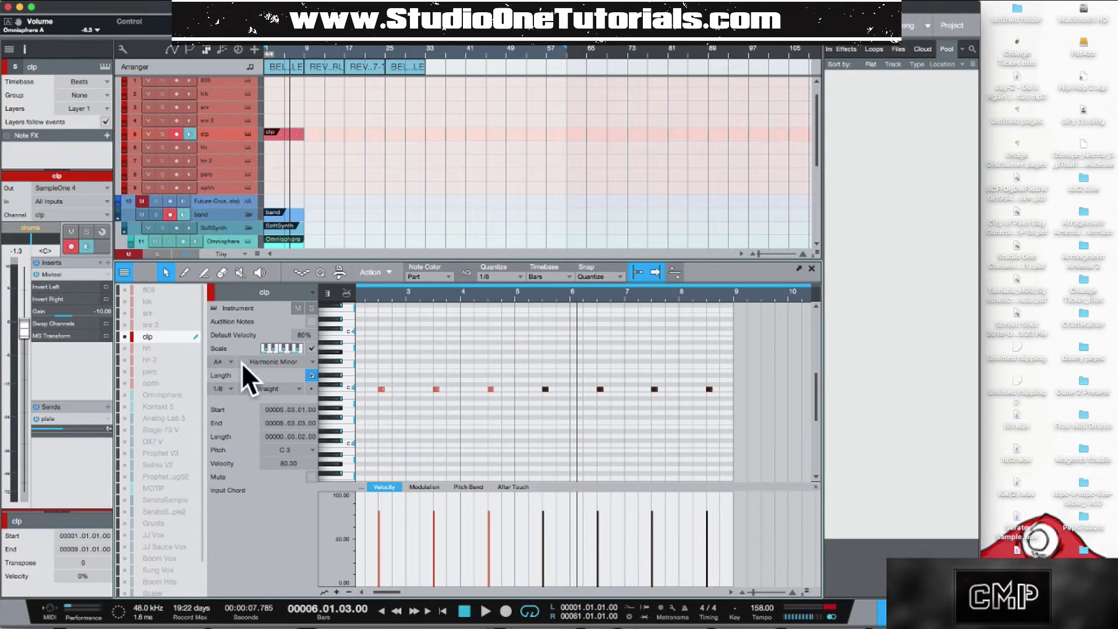
{"action": "key", "text": "comma"}
{"action": "key", "text": "space"}
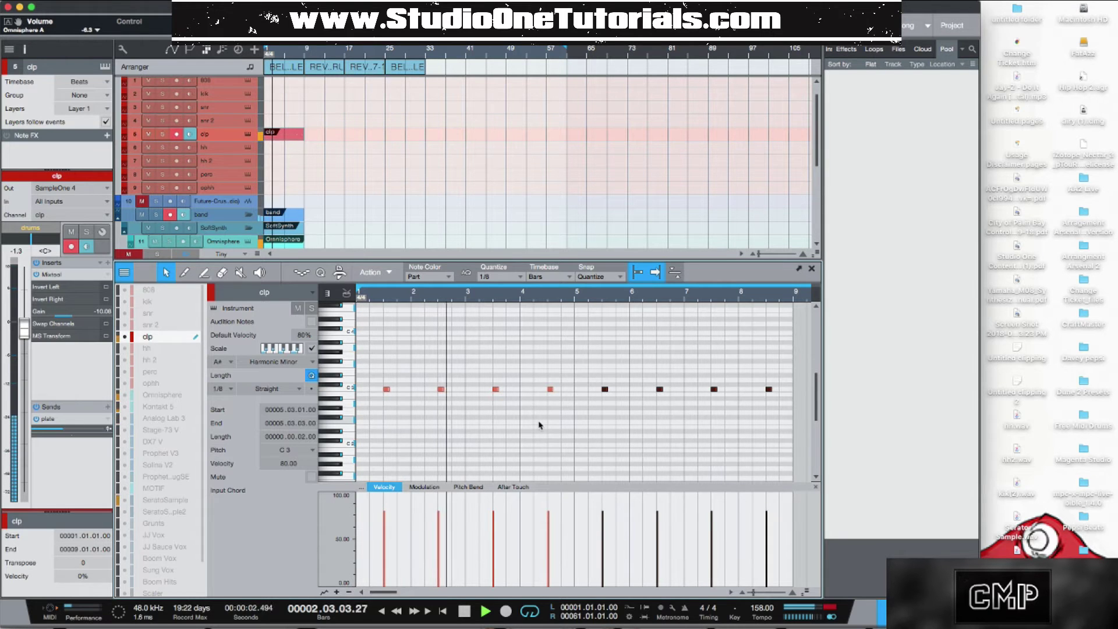
{"action": "key", "text": "space"}
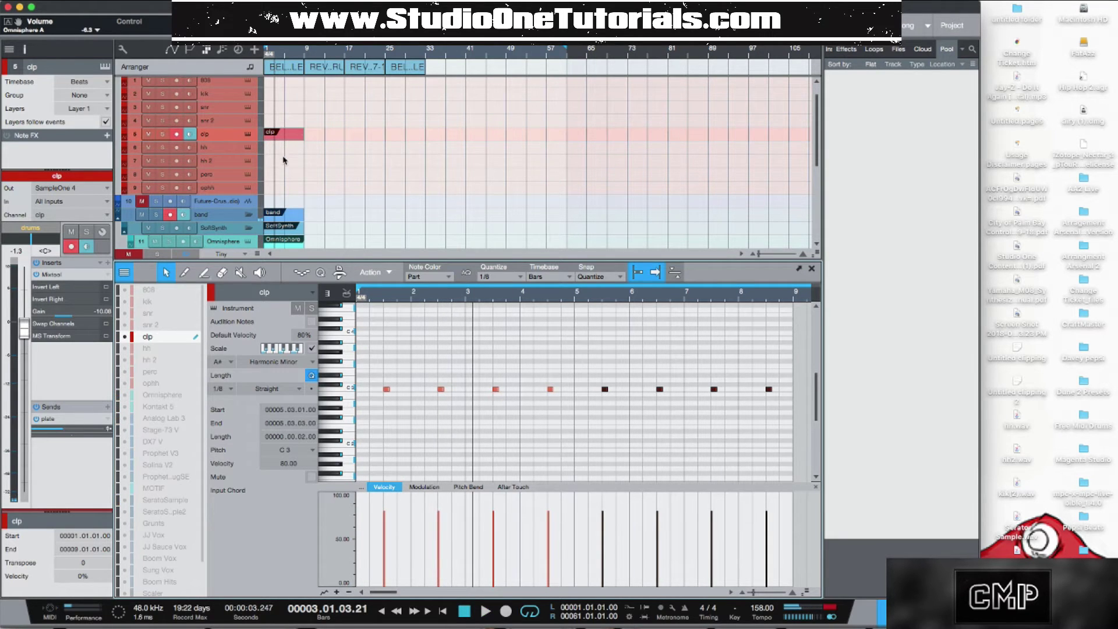
- Create an eight-bar hh part starting with two C3 eighth notes, with velocities of about 96 and 50
{"action": "double_click", "coordinate": [279, 150]}
{"action": "left_click_drag", "start_coordinate": [566, 149], "coordinate": [305, 174]}
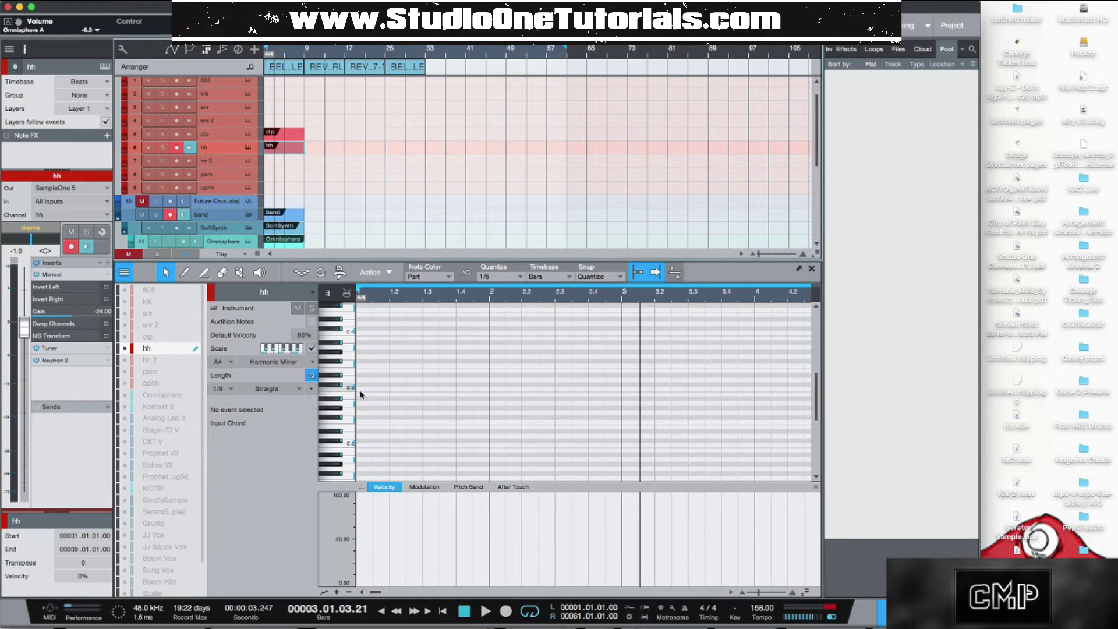
{"action": "double_click", "coordinate": [361, 390]}
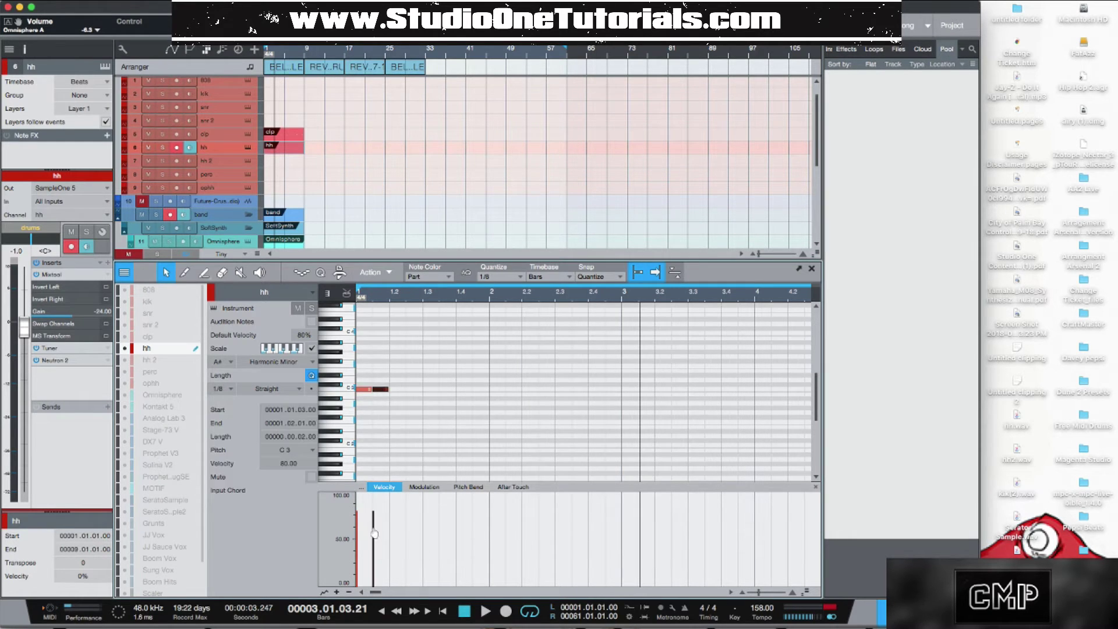
{"action": "left_click_drag", "start_coordinate": [358, 540], "coordinate": [358, 526]}
{"action": "left_click", "coordinate": [458, 423]}
- Duplicate the pair of hi-hat notes repeatedly to fill all eight bars and listen to the pattern
{"action": "key", "text": "super+a"}
{"action": "key", "text": "d"}
{"action": "key", "text": "d"}
{"action": "key", "text": "d"}
{"action": "key", "text": "d"}
{"action": "key", "text": "d"}
{"action": "key", "text": "d"}
{"action": "key", "text": "d"}
{"action": "key", "text": "d"}
{"action": "key", "text": "d"}
{"action": "key", "text": "d"}
{"action": "key", "text": "d"}
{"action": "key", "text": "d"}
{"action": "key", "text": "d"}
{"action": "key", "text": "d"}
{"action": "key", "text": "d"}
{"action": "key", "text": "d"}
{"action": "key", "text": "d"}
{"action": "key", "text": "d"}
{"action": "key", "text": "d"}
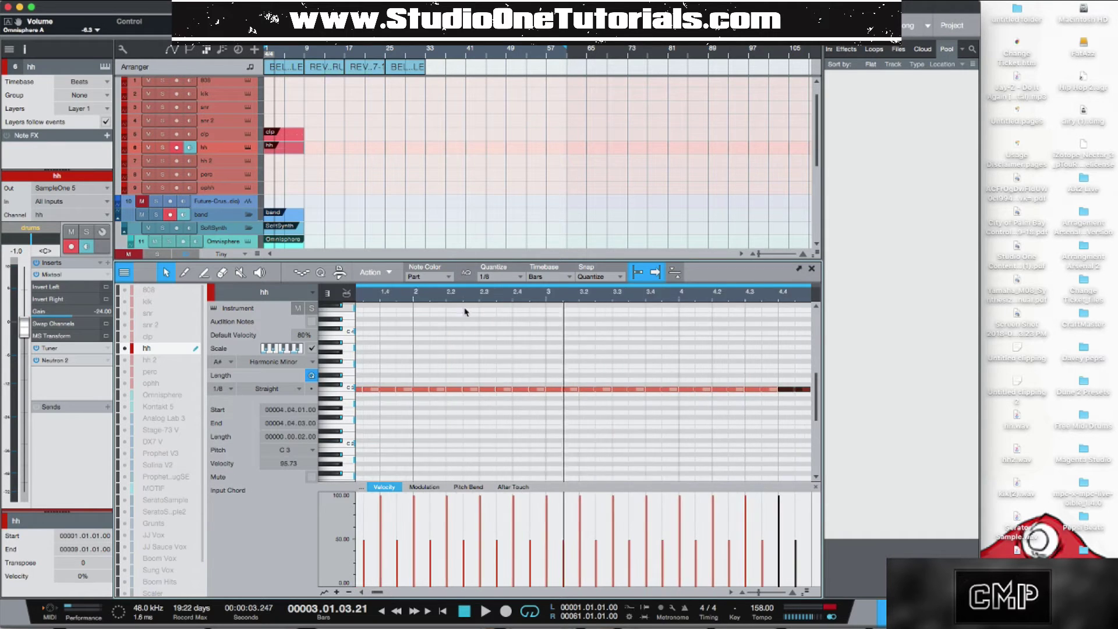
{"action": "left_click_drag", "start_coordinate": [469, 297], "coordinate": [467, 298]}
{"action": "key", "text": "d"}
{"action": "key", "text": "d"}
{"action": "key", "text": "d"}
{"action": "key", "text": "d"}
{"action": "key", "text": "d"}
{"action": "key", "text": "d"}
{"action": "key", "text": "d"}
{"action": "key", "text": "d"}
{"action": "key", "text": "d"}
{"action": "key", "text": "d"}
{"action": "key", "text": "d"}
{"action": "key", "text": "d"}
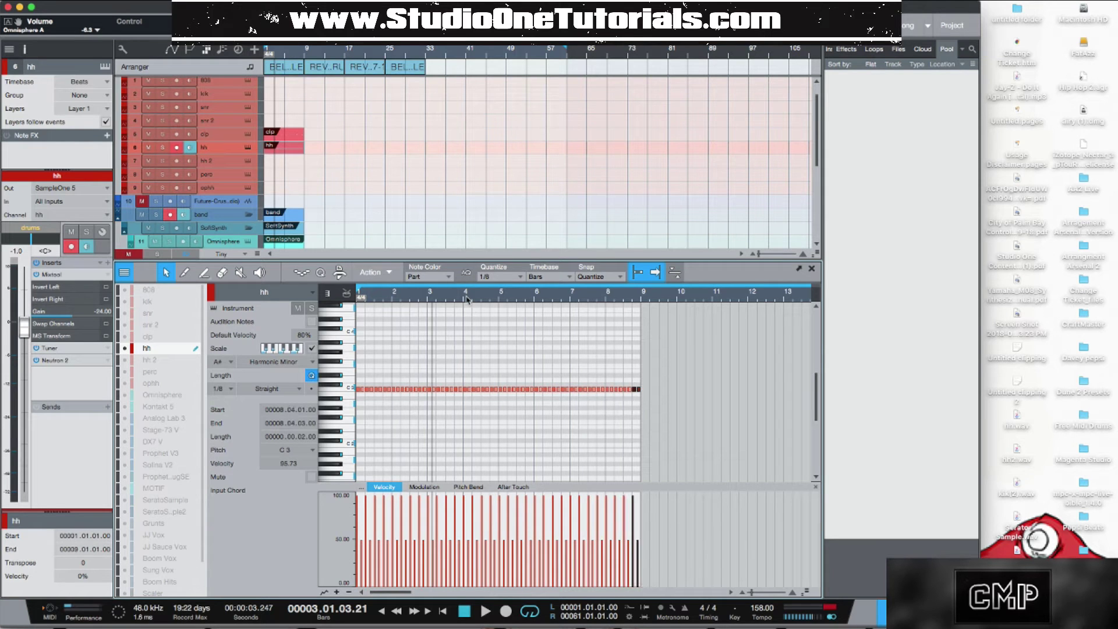
{"action": "key", "text": "space"}
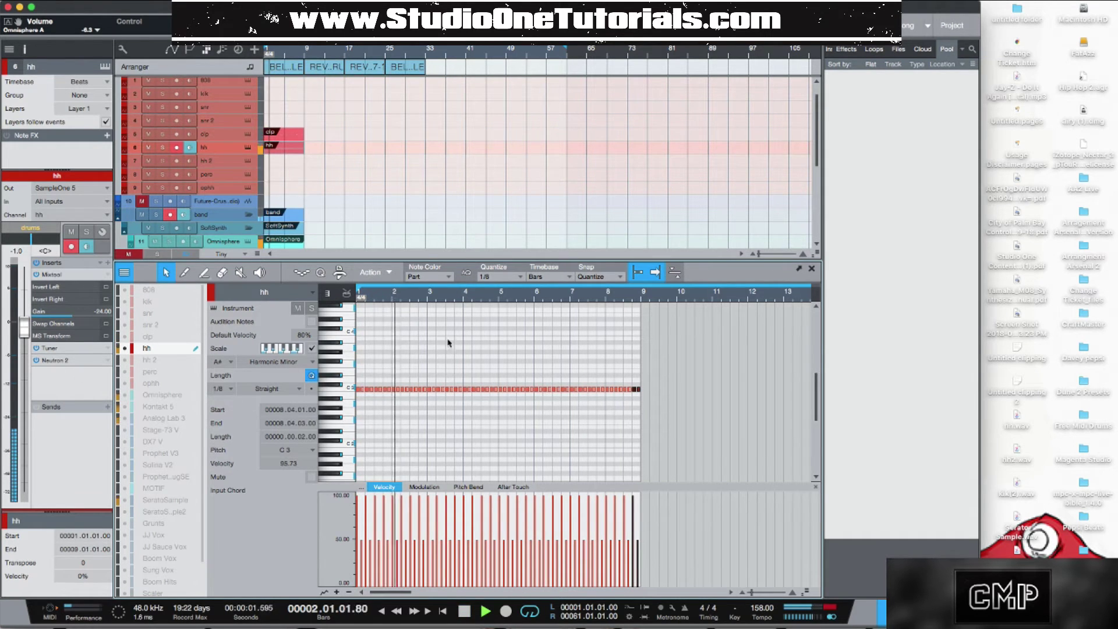
{"action": "key", "text": "space"}
- Lower the hi-hat notes on beat 4 of bars 2, 4, 6 and 8 to F#2 and listen to the change
{"action": "left_click", "coordinate": [407, 312]}
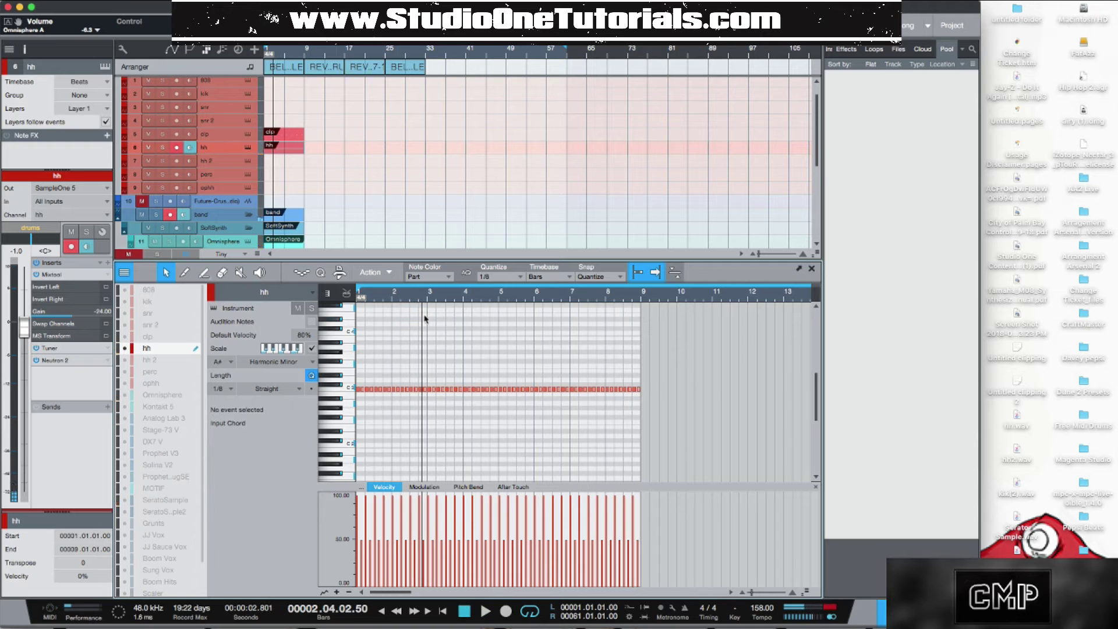
{"action": "left_click_drag", "start_coordinate": [406, 297], "coordinate": [411, 305]}
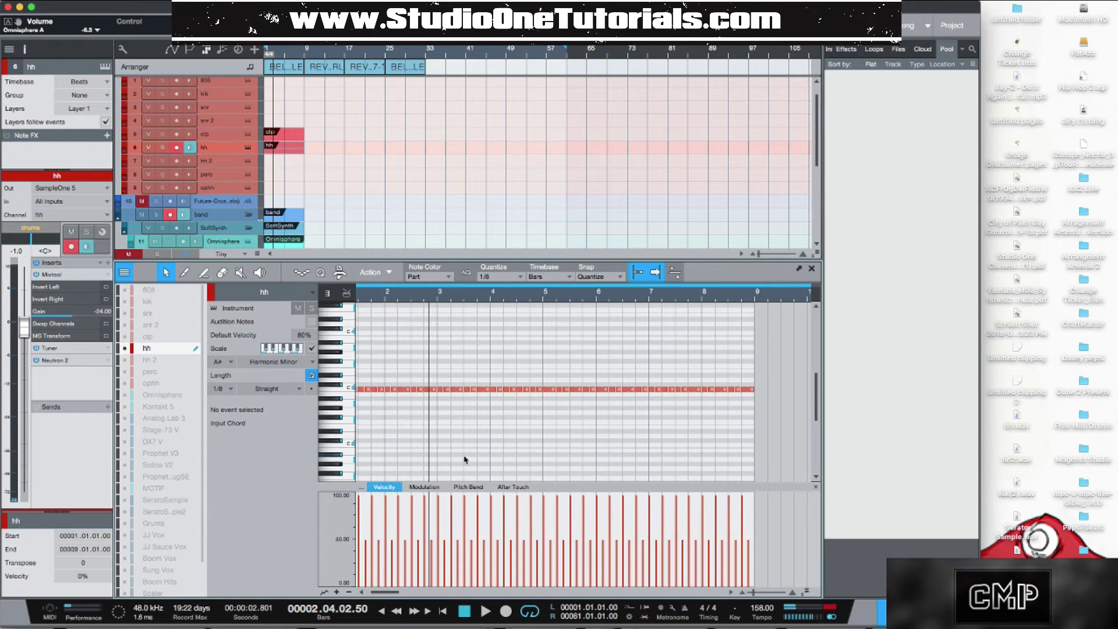
{"action": "left_click", "coordinate": [426, 389]}
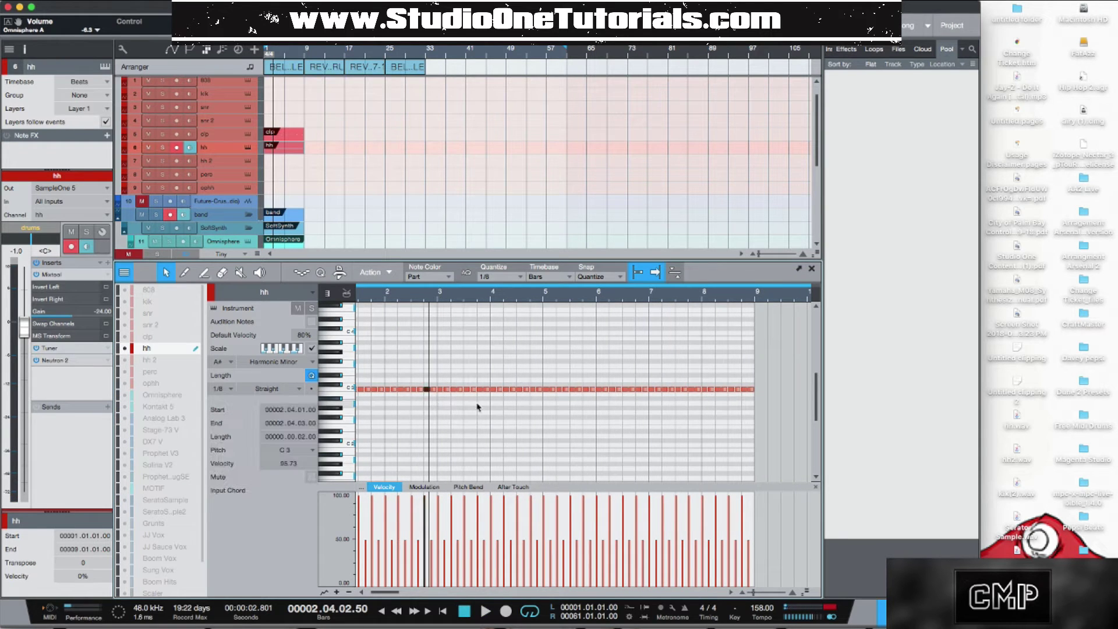
{"action": "left_click", "coordinate": [531, 389]}
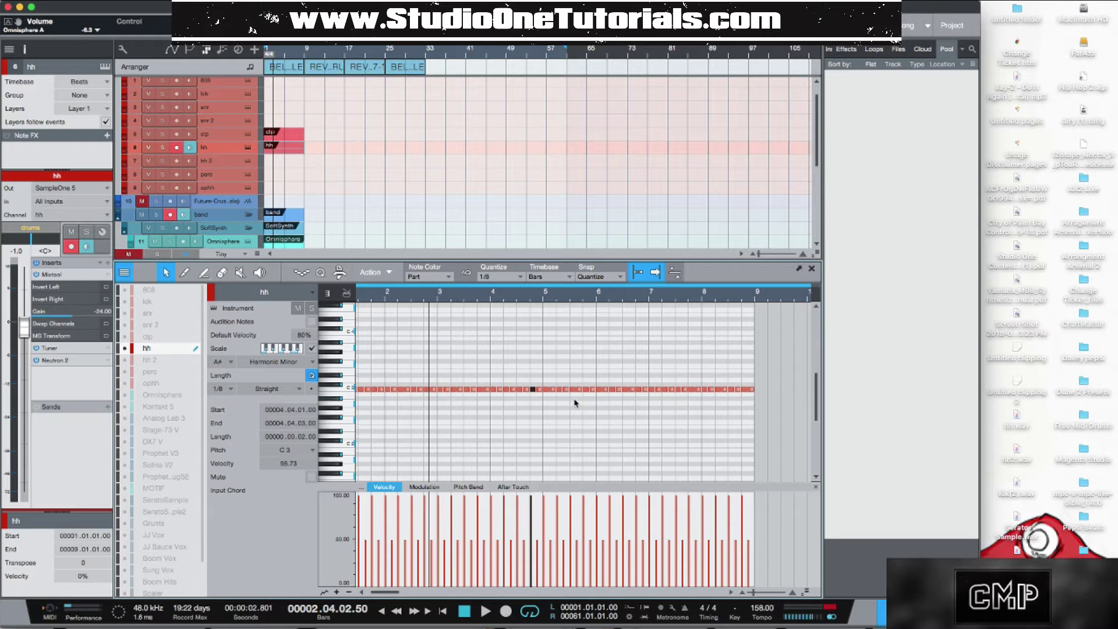
{"action": "left_click", "coordinate": [426, 389], "text": "shift"}
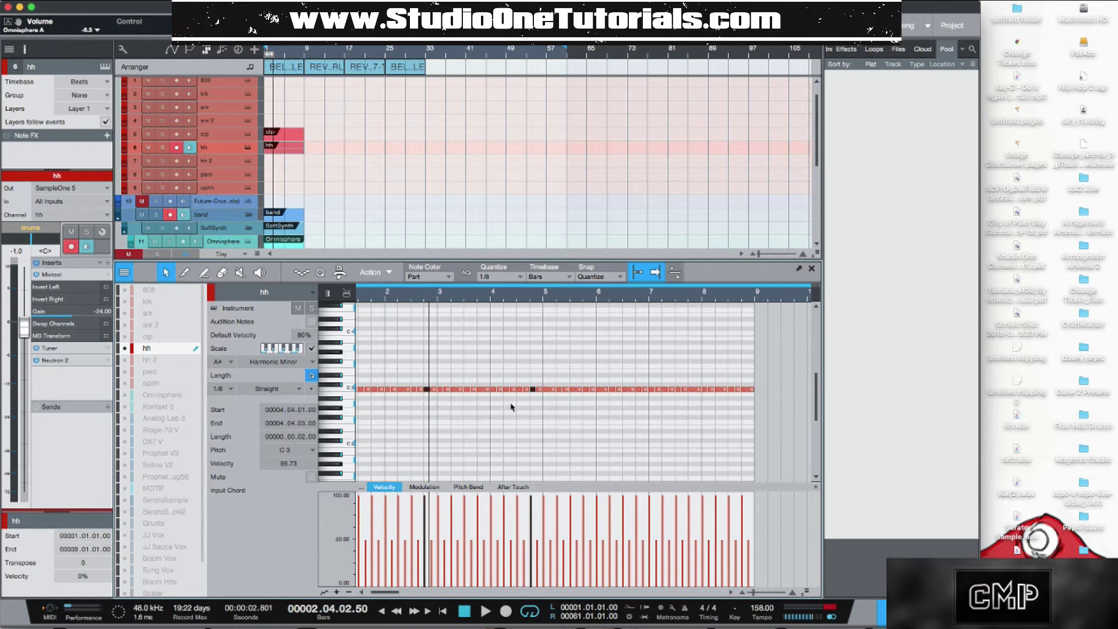
{"action": "left_click", "coordinate": [638, 390], "text": "shift"}
{"action": "left_click", "coordinate": [743, 390], "text": "shift"}
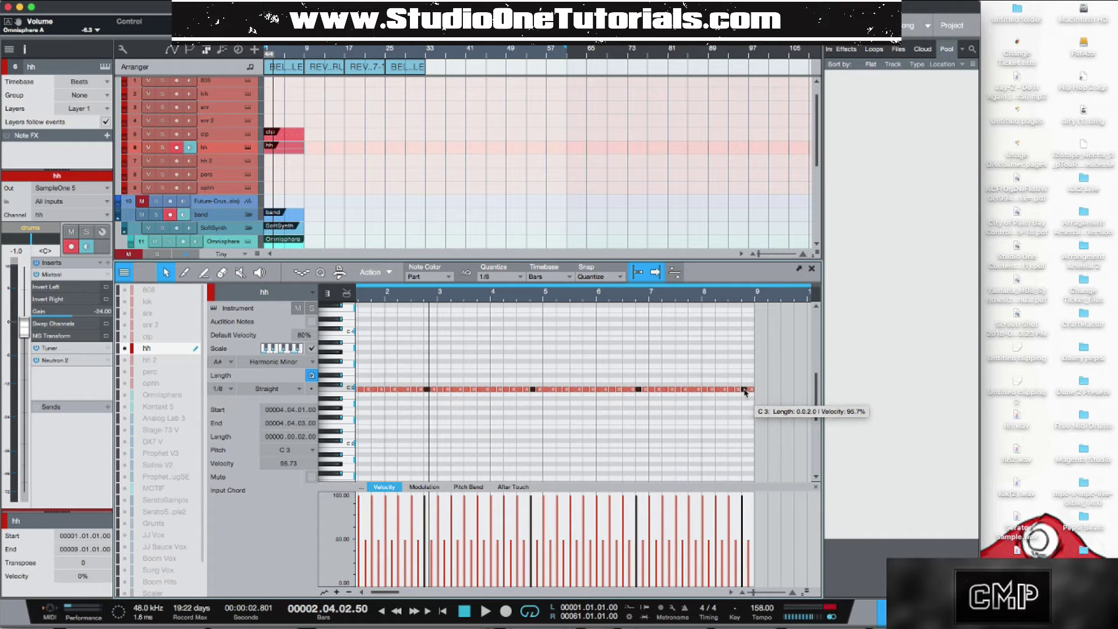
{"action": "left_click_drag", "start_coordinate": [743, 391], "coordinate": [749, 420]}
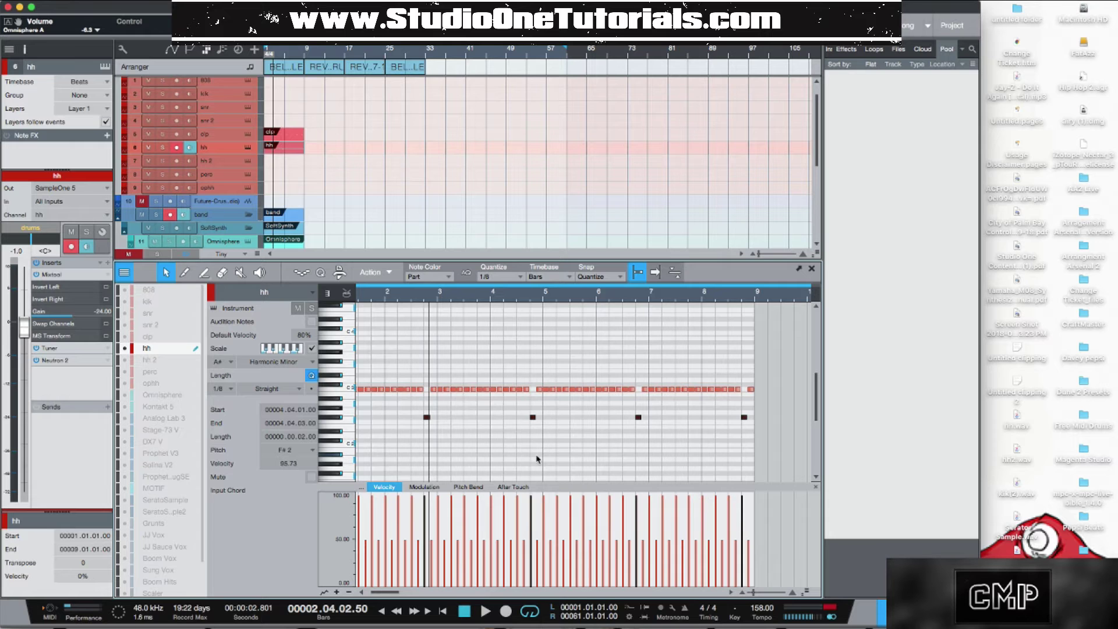
{"action": "key", "text": "space"}
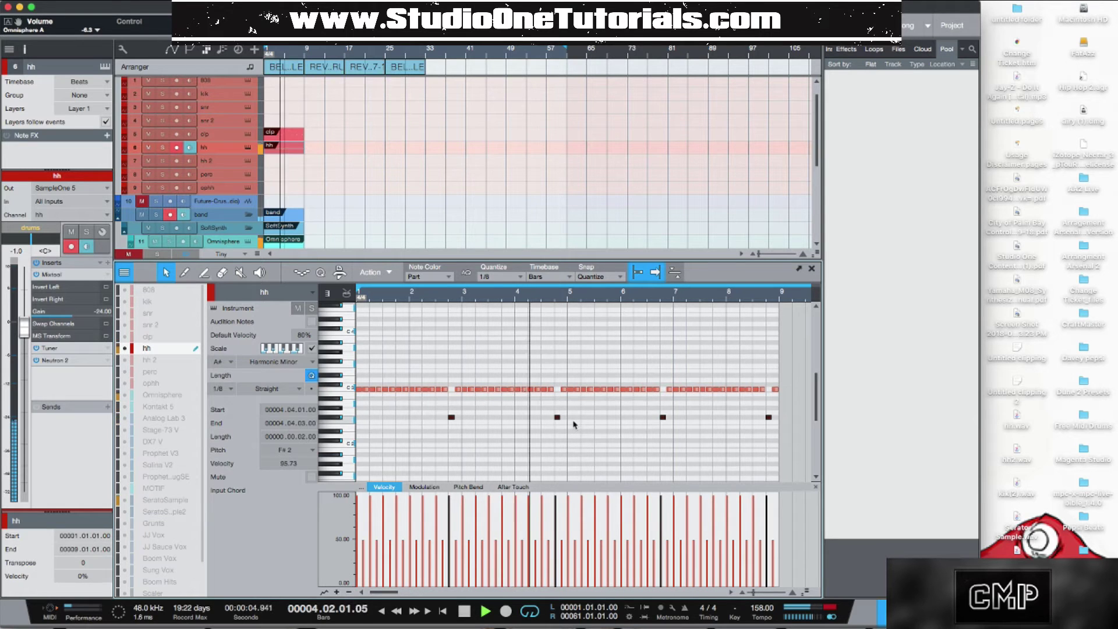
{"action": "key", "text": "space"}
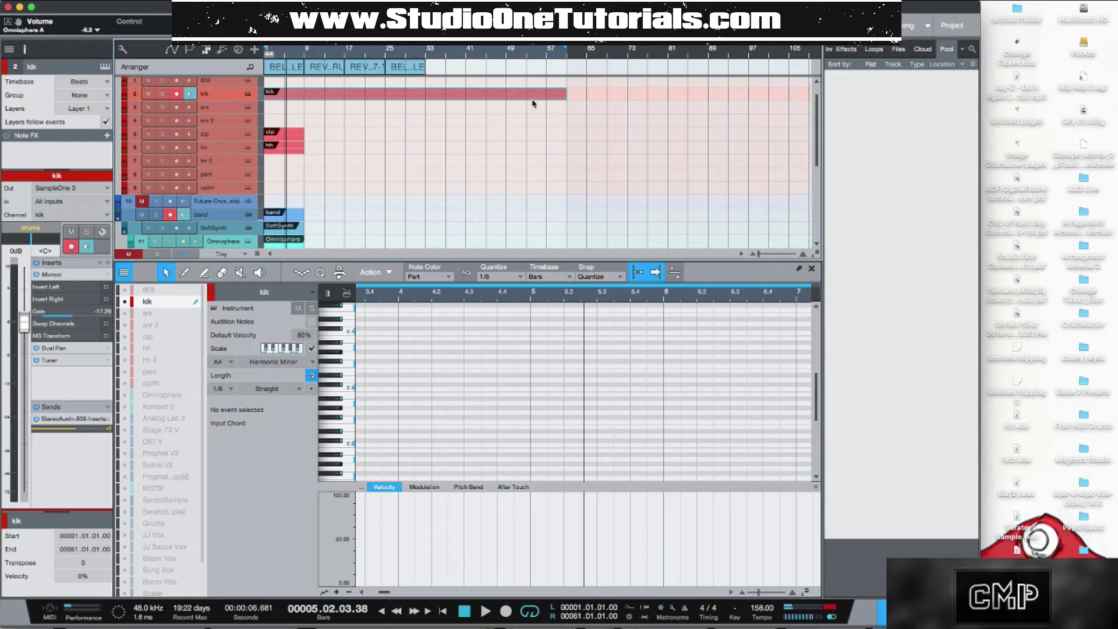
- Shorten the kik part to end at bar 9 and add C3 eighth notes at 1.1.1, 2.1.3 and 2.2.1
{"action": "left_click_drag", "start_coordinate": [570, 96], "coordinate": [304, 96]}
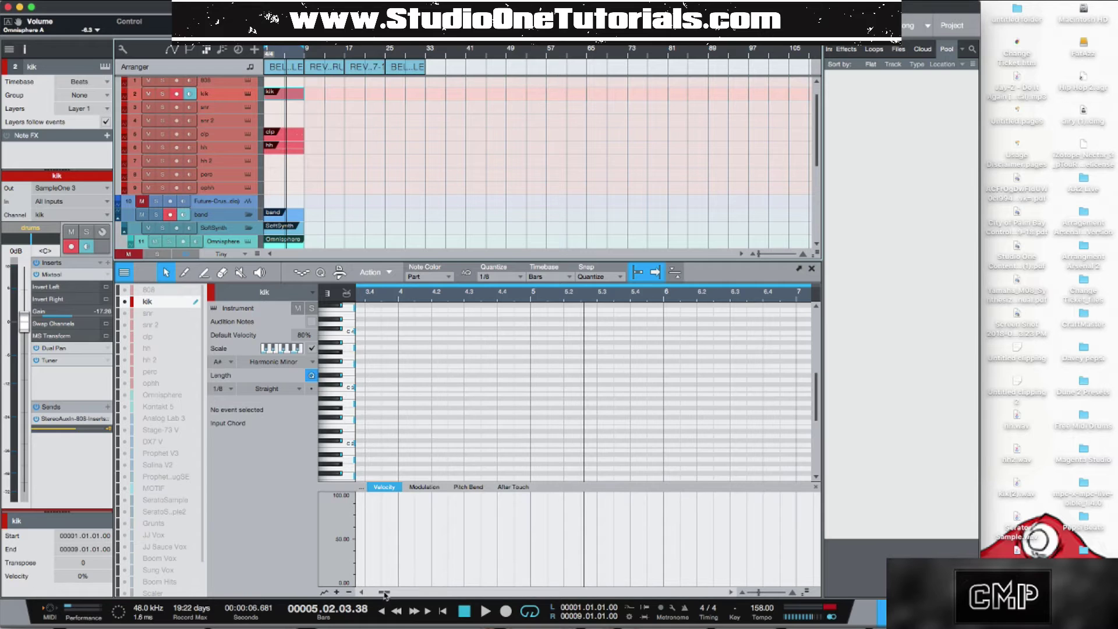
{"action": "left_click_drag", "start_coordinate": [383, 593], "coordinate": [365, 592]}
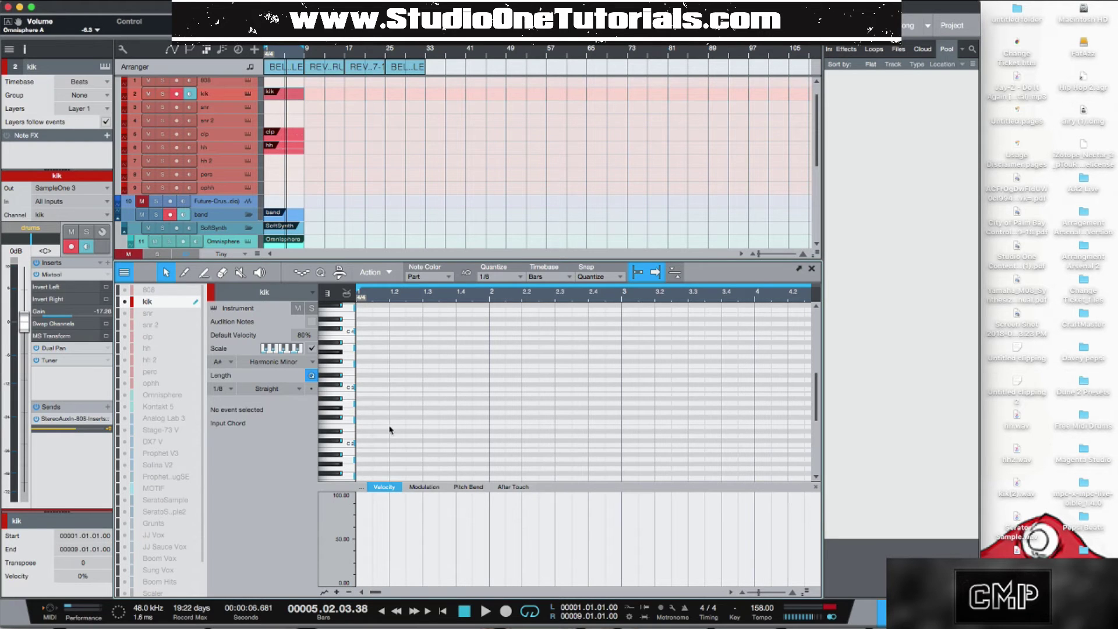
{"action": "left_click", "coordinate": [365, 387]}
{"action": "key", "text": "space"}
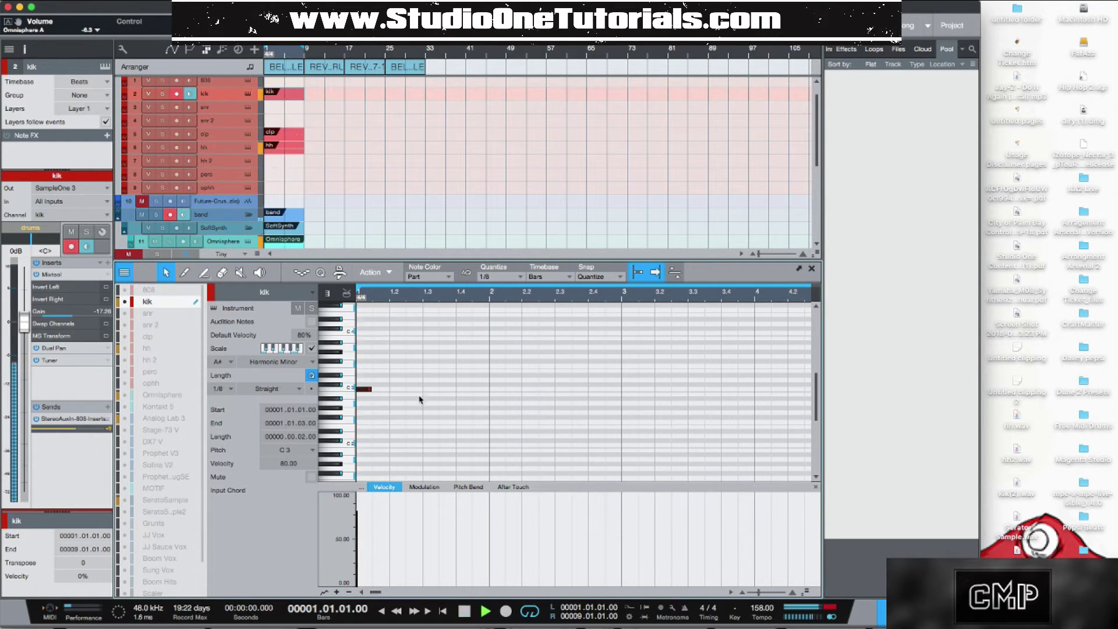
{"action": "left_click", "coordinate": [514, 389]}
{"action": "left_click", "coordinate": [527, 389]}
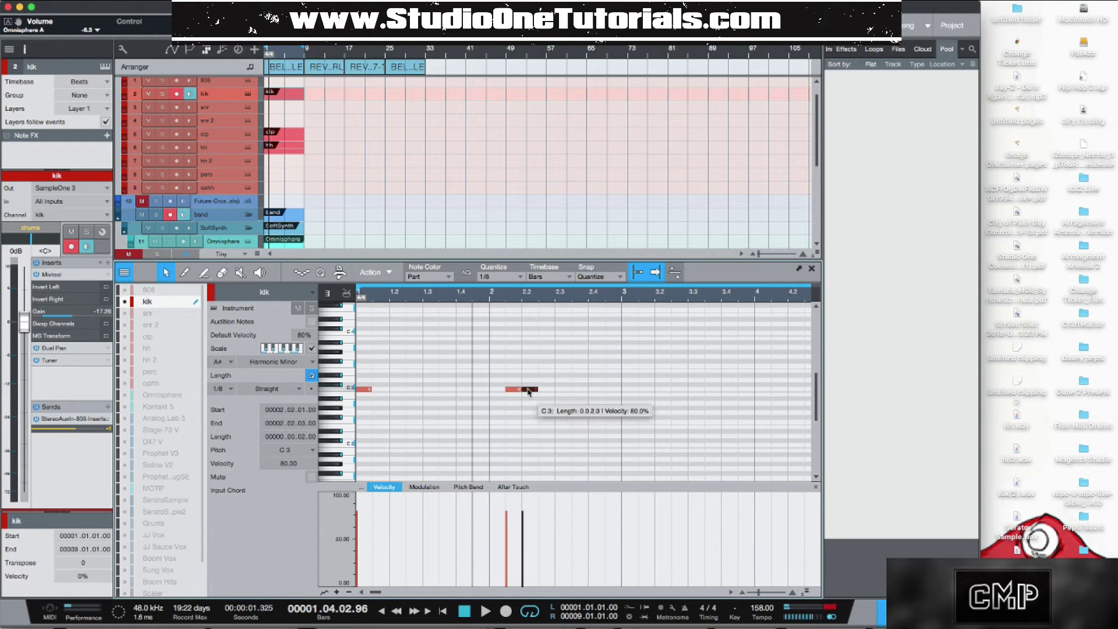
- Set the quantize value to 1/16 and split the kick note at 2.1.3 into two sixteenth notes
{"action": "key", "text": "shift+5"}
{"action": "left_click", "coordinate": [528, 390], "text": "alt"}
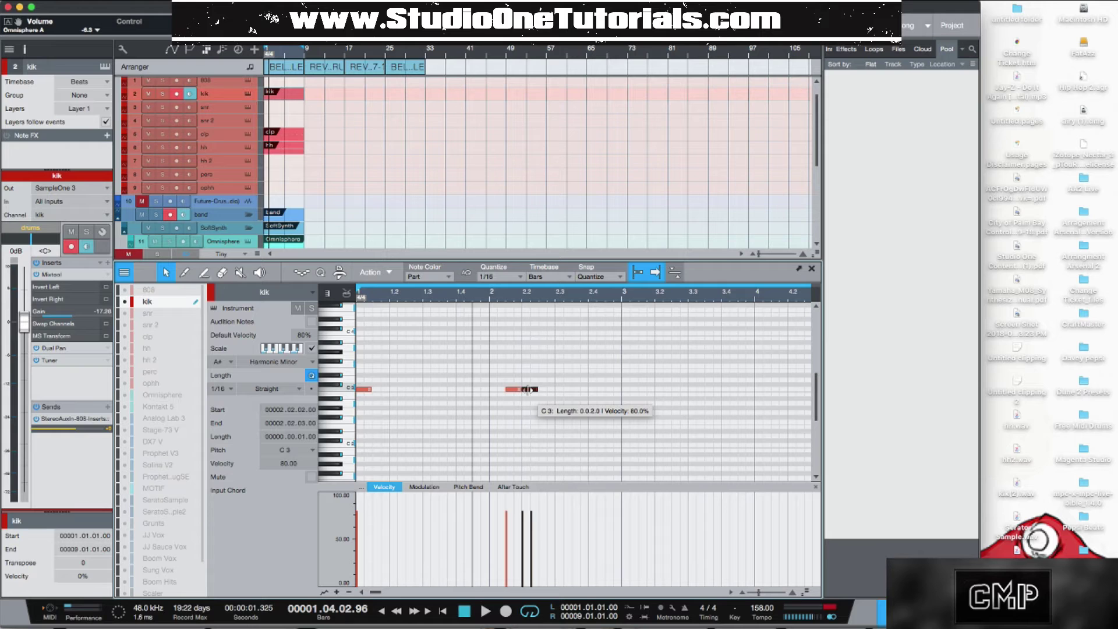
{"action": "left_click", "coordinate": [514, 391]}
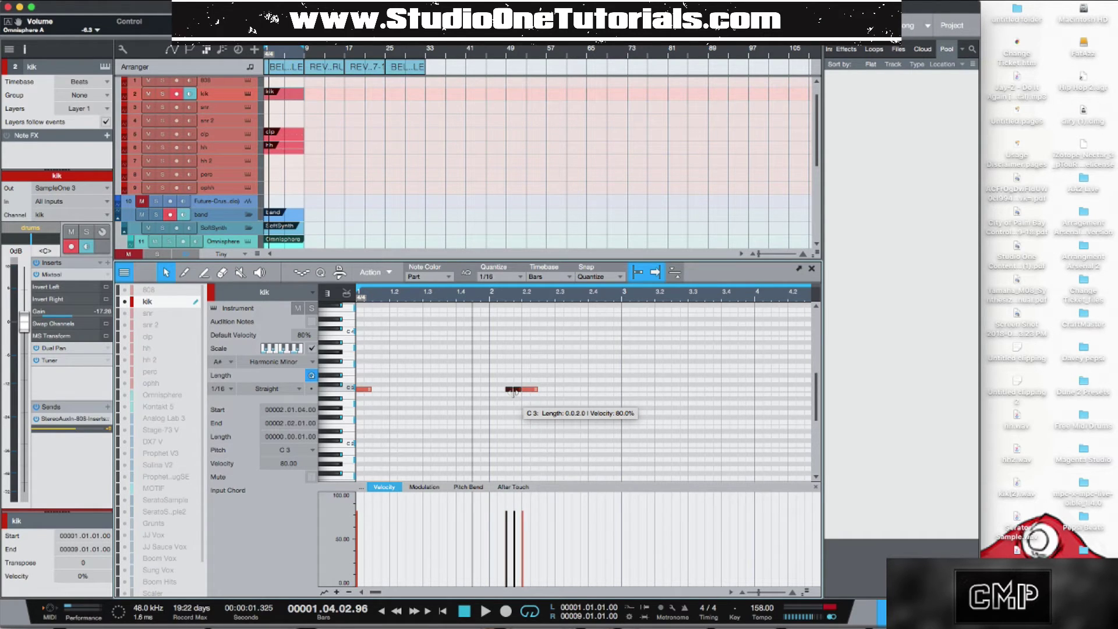
- Add a sixteenth-note C3 kick at 2.3.3 while playing back the beat
{"action": "key", "text": "space"}
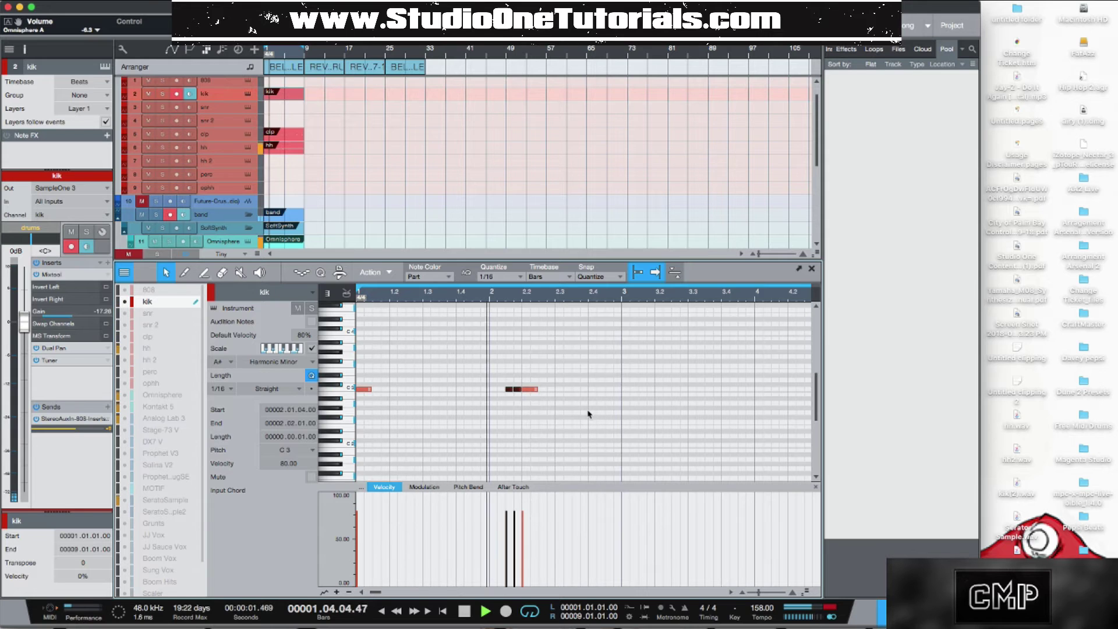
{"action": "double_click", "coordinate": [575, 389]}
{"action": "left_click", "coordinate": [716, 421]}
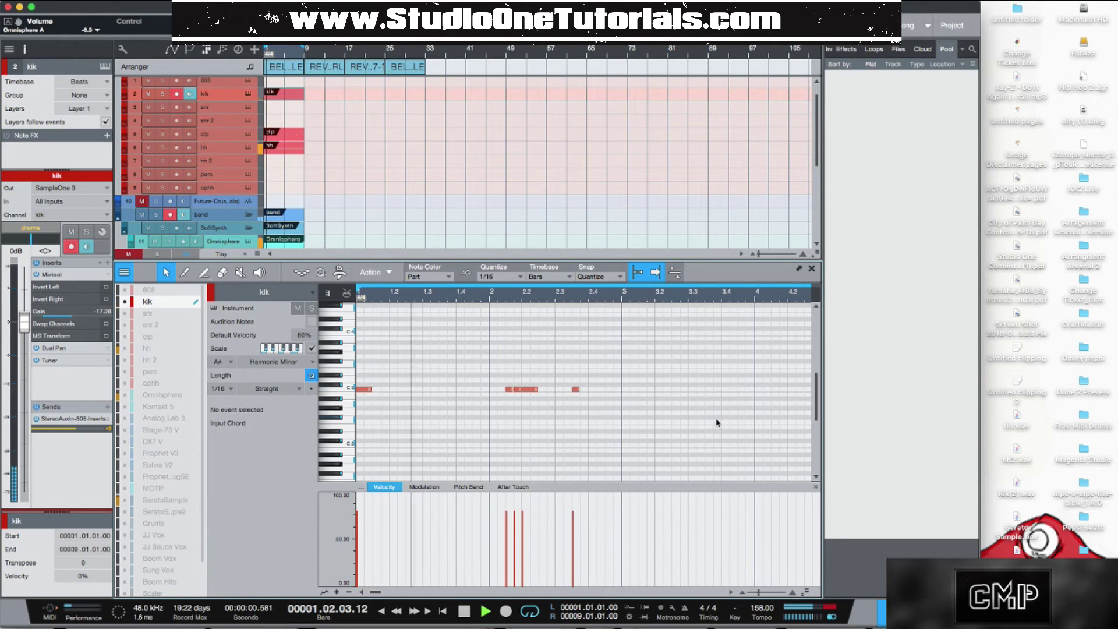
- Duplicate the two-bar kick pattern into bars 3 and 4, and delete the copied sixteenth note at 4.3.3
{"action": "key", "text": "ctrl+a"}
{"action": "key", "text": "d"}
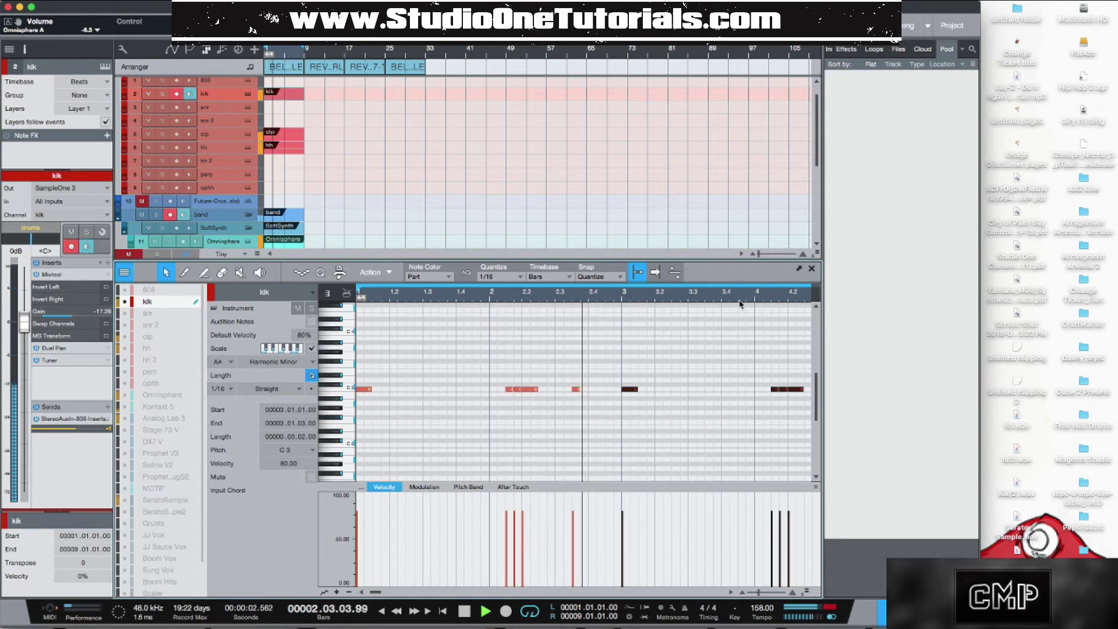
{"action": "left_click_drag", "start_coordinate": [726, 296], "coordinate": [639, 274]}
{"action": "left_click", "coordinate": [671, 390]}
{"action": "left_click", "coordinate": [662, 390]}
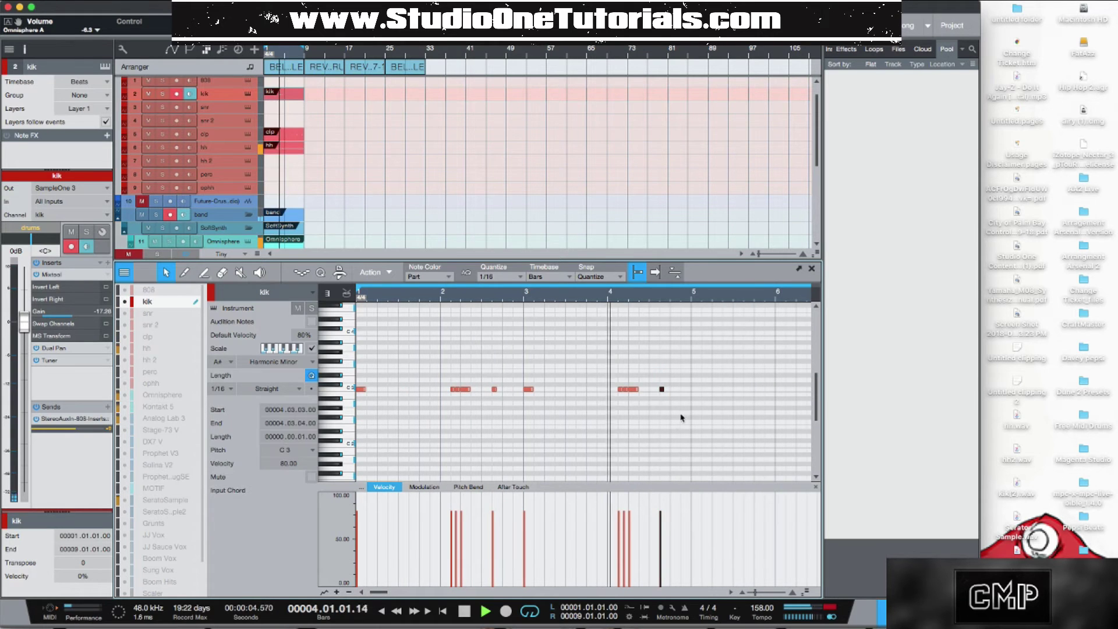
{"action": "key", "text": "Delete"}
- Duplicate the four-bar kick pattern into bars 5 to 8 and play back the beat
{"action": "key", "text": "space"}
{"action": "left_click_drag", "start_coordinate": [706, 424], "coordinate": [365, 295]}
{"action": "key", "text": "d"}
{"action": "key", "text": "space"}
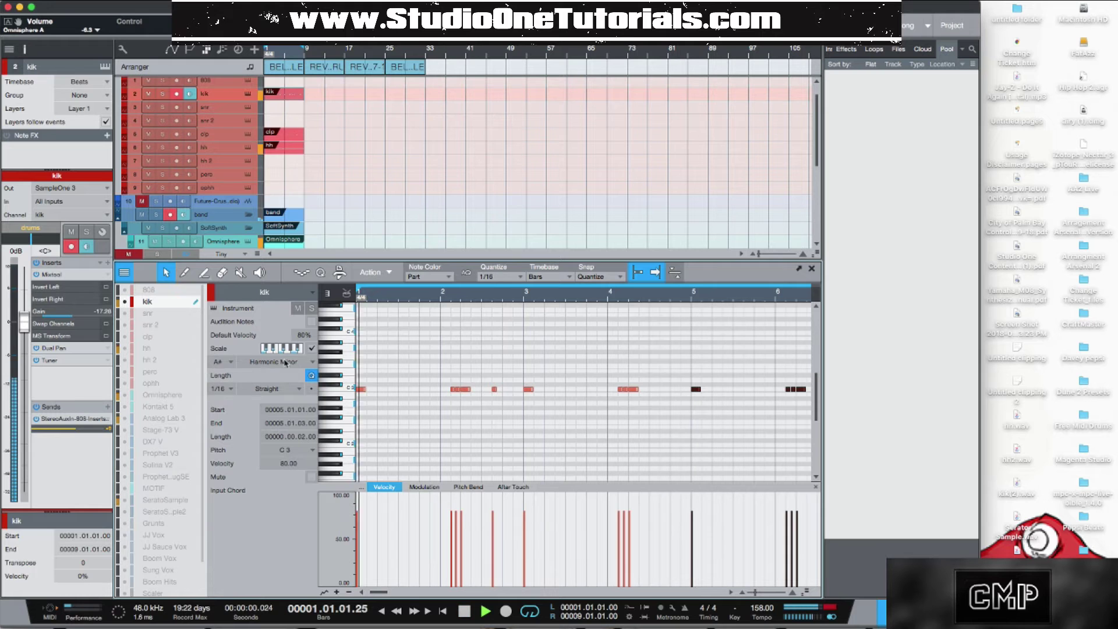
{"action": "left_click_drag", "start_coordinate": [469, 295], "coordinate": [416, 288]}
{"action": "scroll", "coordinate": [302, 134], "scroll_direction": "up", "scroll_amount": 1}
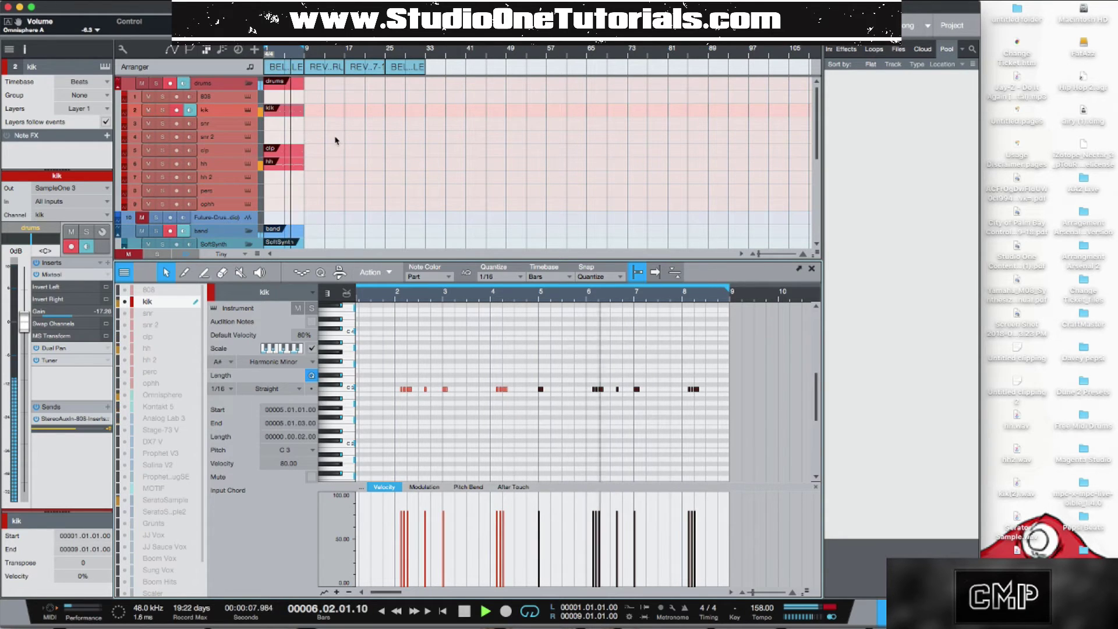
- Consult the Analog Lab 3 notes, then create an 808 part from bar 1 to bar 9 with quantize set to 1/8
{"action": "scroll", "coordinate": [319, 177], "scroll_direction": "down", "scroll_amount": 3}
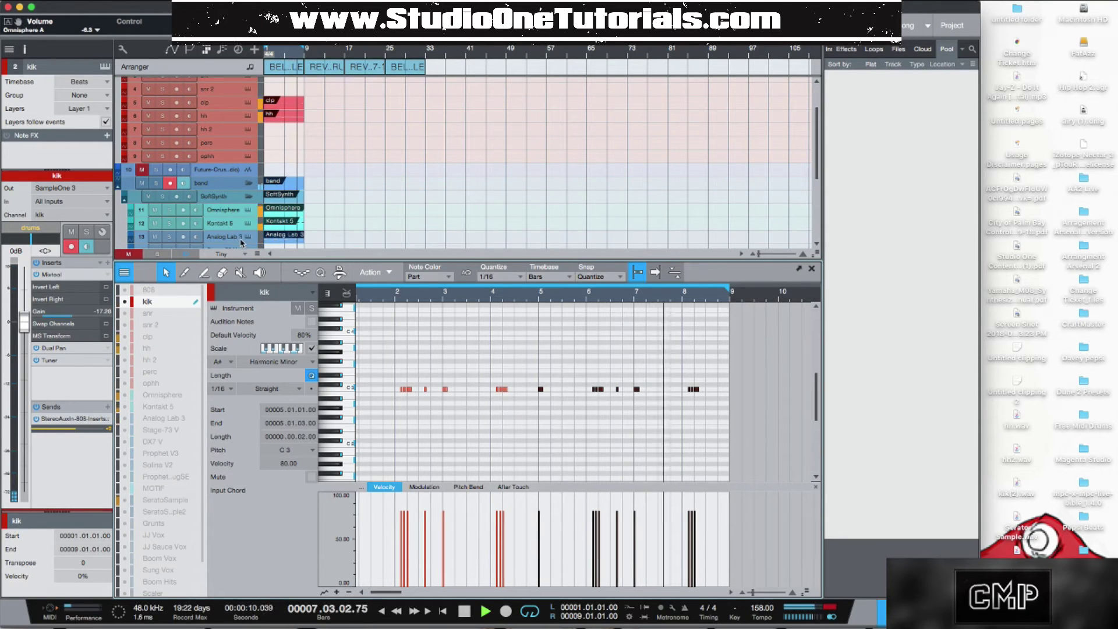
{"action": "left_click", "coordinate": [238, 242]}
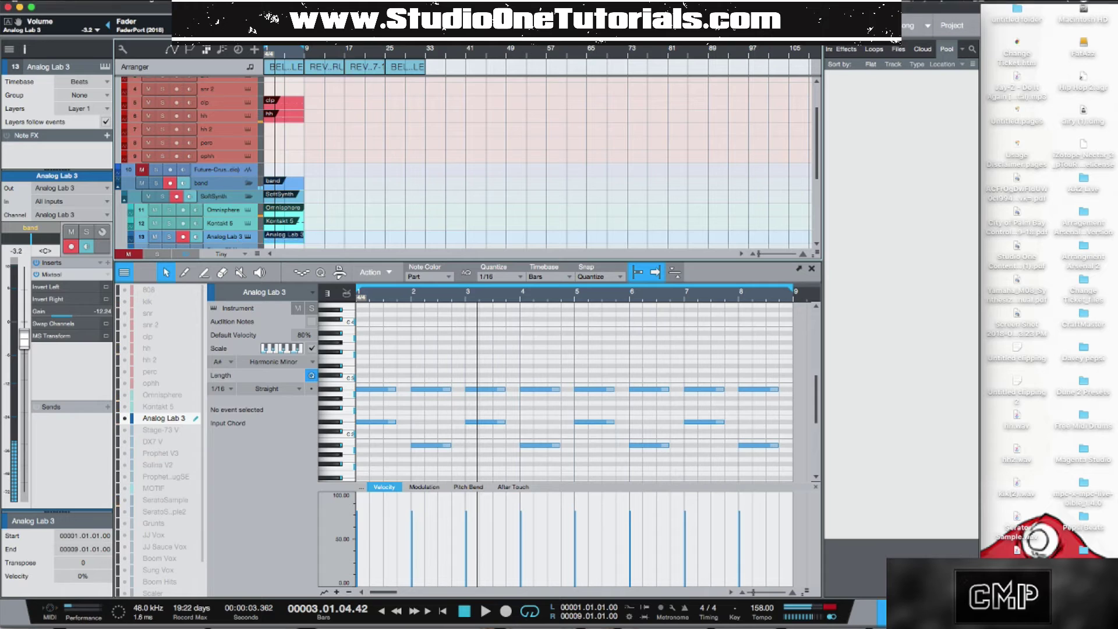
{"action": "scroll", "coordinate": [312, 136], "scroll_direction": "up", "scroll_amount": 3}
{"action": "left_click", "coordinate": [274, 97]}
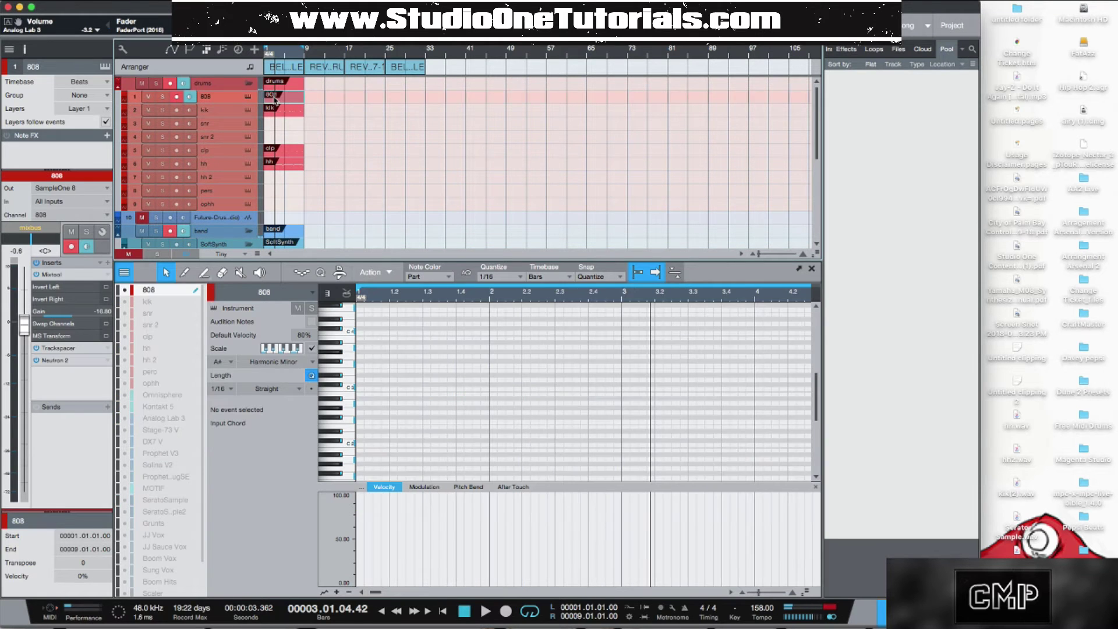
{"action": "key", "text": "alt+4"}
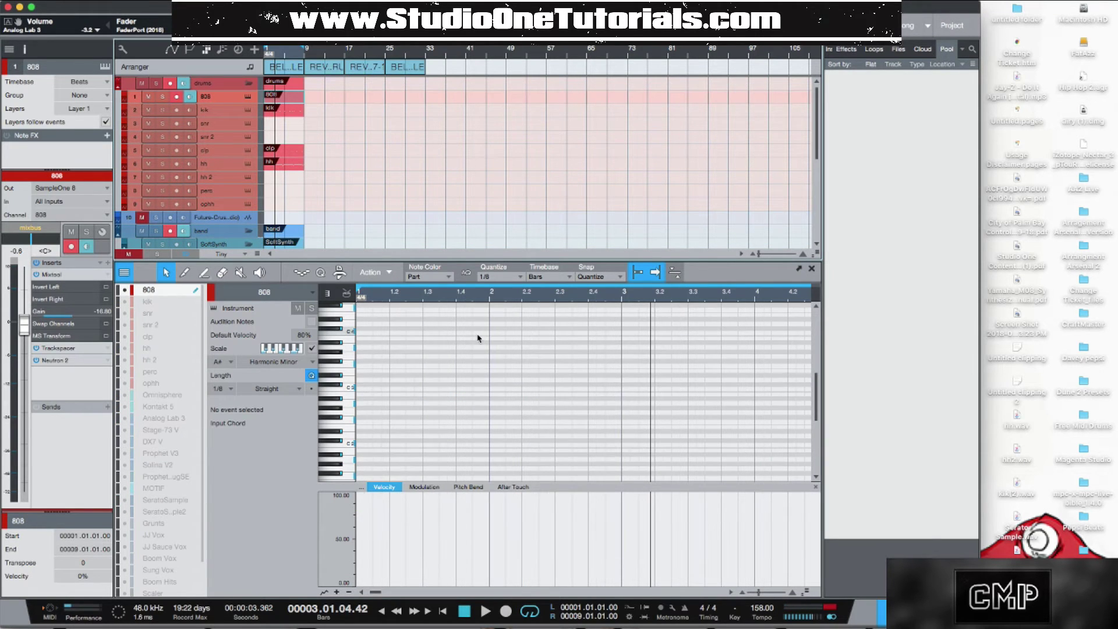
- Add a D#3 note at 1.1.1 in the 808 part and lengthen it to three beats, auditioning it with playback
{"action": "key", "text": "alt+t"}
{"action": "key", "text": "alt+t"}
{"action": "key", "text": "comma"}
{"action": "key", "text": "space"}
{"action": "key", "text": "space"}
{"action": "key", "text": "comma"}
{"action": "key", "text": "space"}
{"action": "key", "text": "space"}
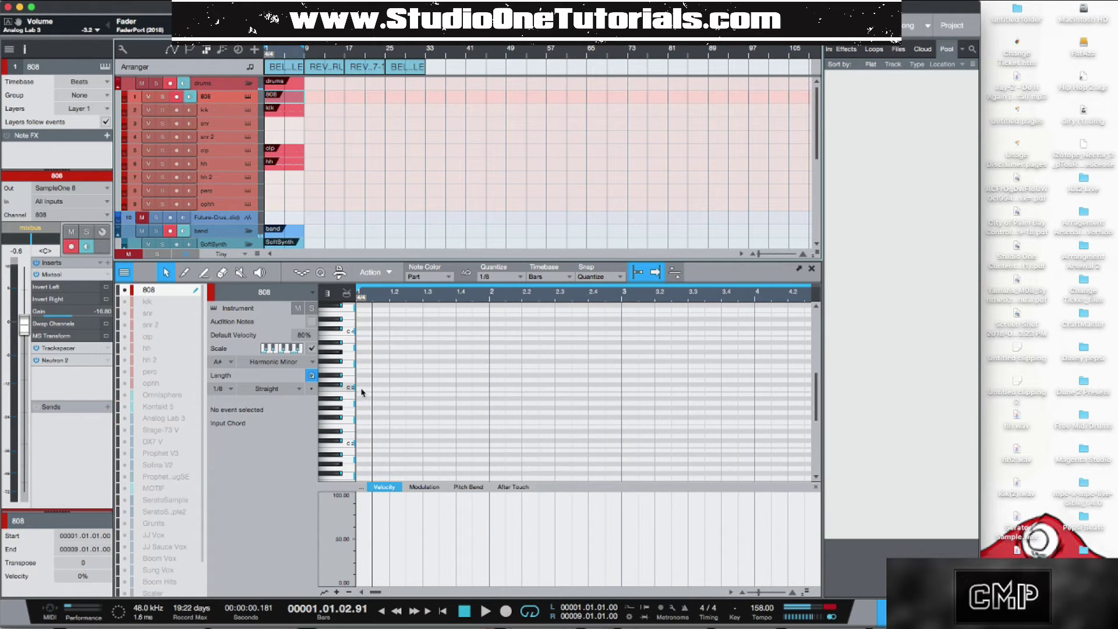
{"action": "left_click", "coordinate": [362, 375]}
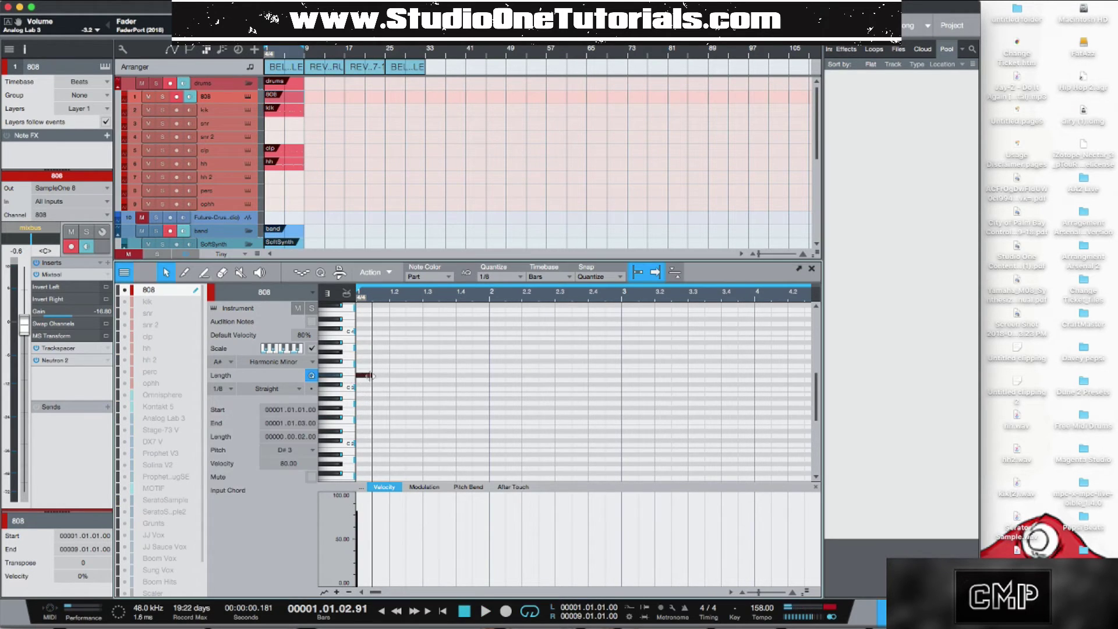
{"action": "left_click_drag", "start_coordinate": [373, 378], "coordinate": [460, 379]}
{"action": "key", "text": "space"}
{"action": "key", "text": "space"}
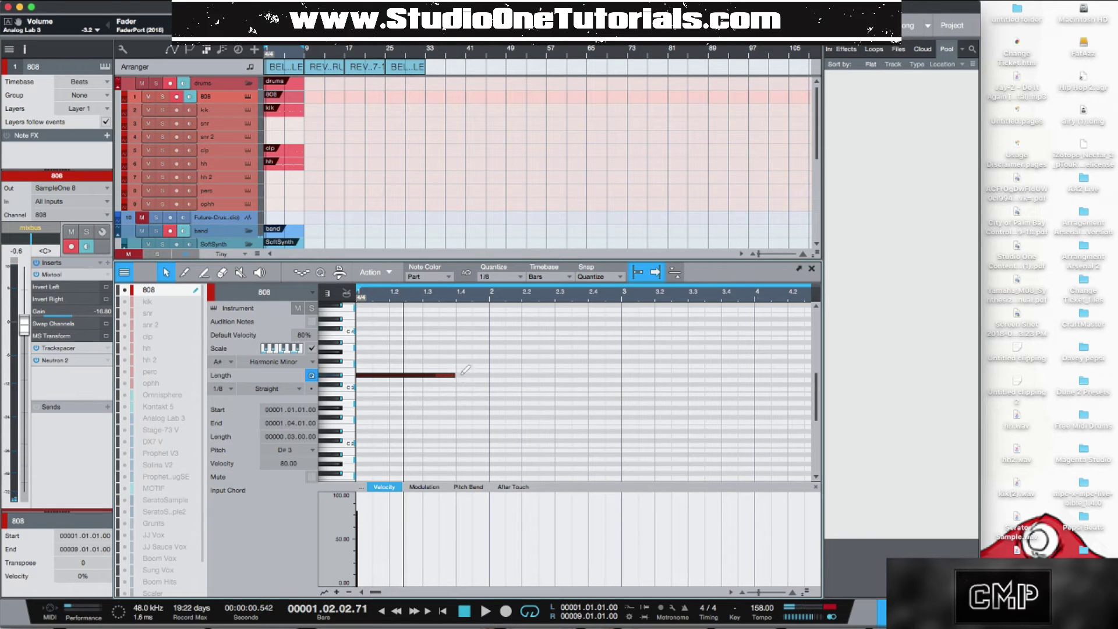
- Add D#3 notes to the 808 part from 1.4.1 to 2.2.1 and from 2.2.1 to 3.1.1, playing back the result
{"action": "left_click", "coordinate": [465, 375]}
{"action": "left_click_drag", "start_coordinate": [472, 377], "coordinate": [620, 379]}
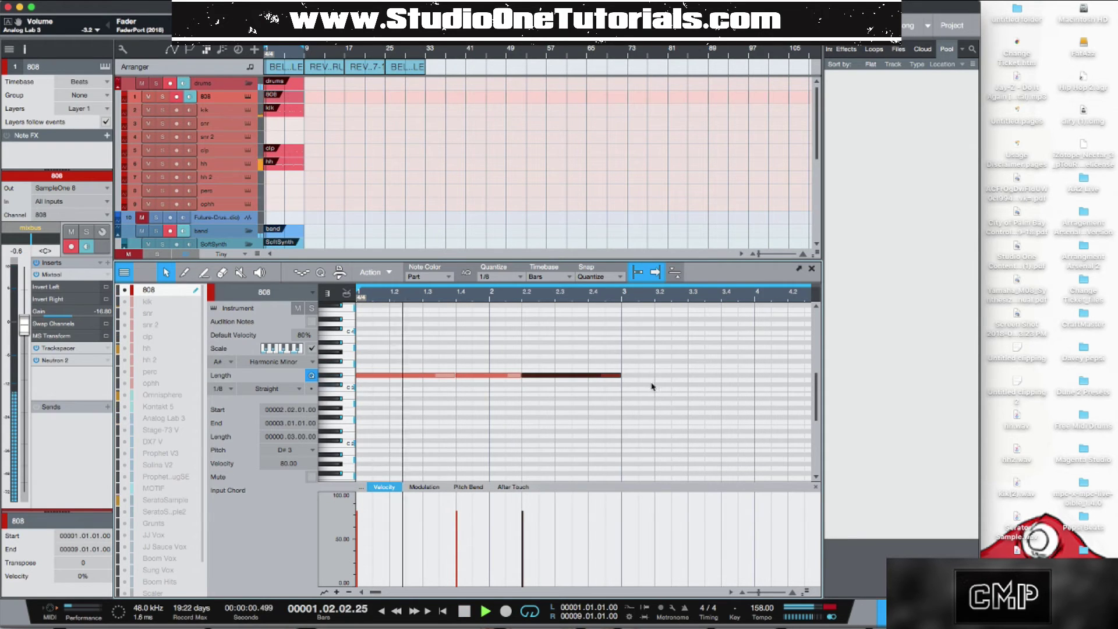
{"action": "key", "text": "space"}
- Duplicate the three D#3 notes of the 808 pattern into bars 3 and 4 and listen briefly
{"action": "left_click_drag", "start_coordinate": [640, 399], "coordinate": [356, 322]}
{"action": "key", "text": "d"}
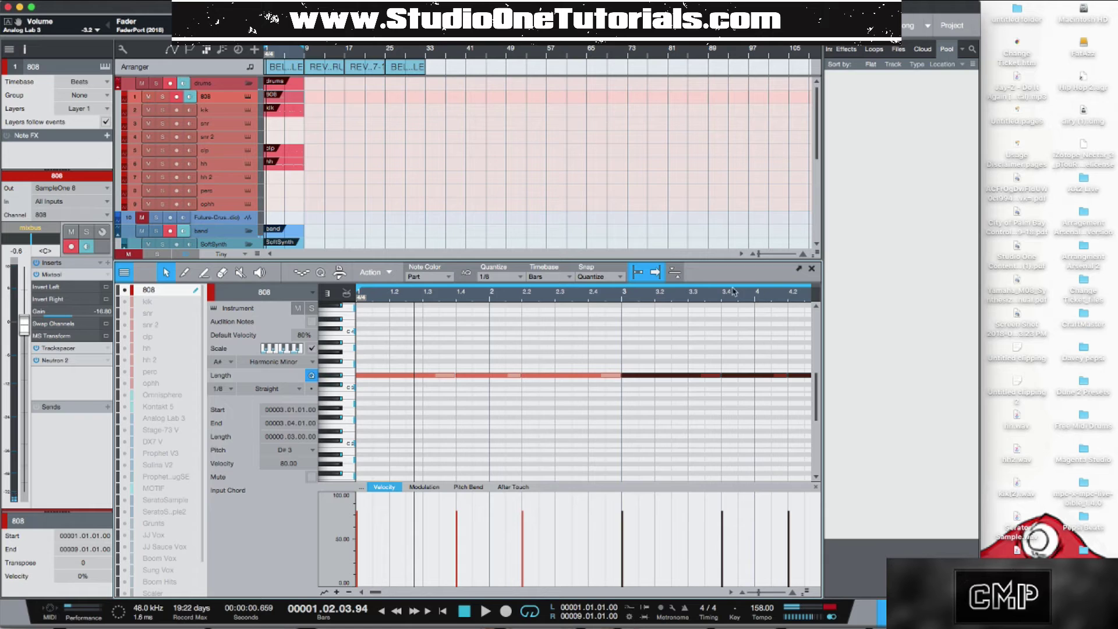
{"action": "left_click_drag", "start_coordinate": [733, 291], "coordinate": [645, 351]}
{"action": "key", "text": "comma"}
{"action": "key", "text": "space"}
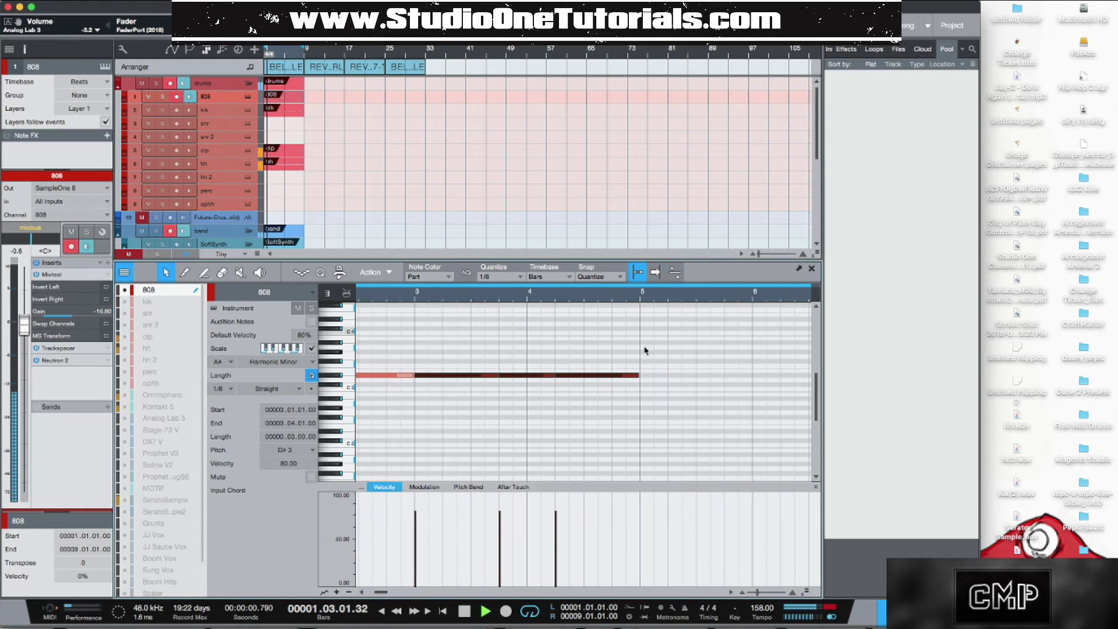
{"action": "key", "text": "space"}
- Shorten the last 808 note to end at 4.3.1, then add an eighth-note run of F#3, A3, F#3 and F3 to the end of bar 4
{"action": "left_click", "coordinate": [626, 400]}
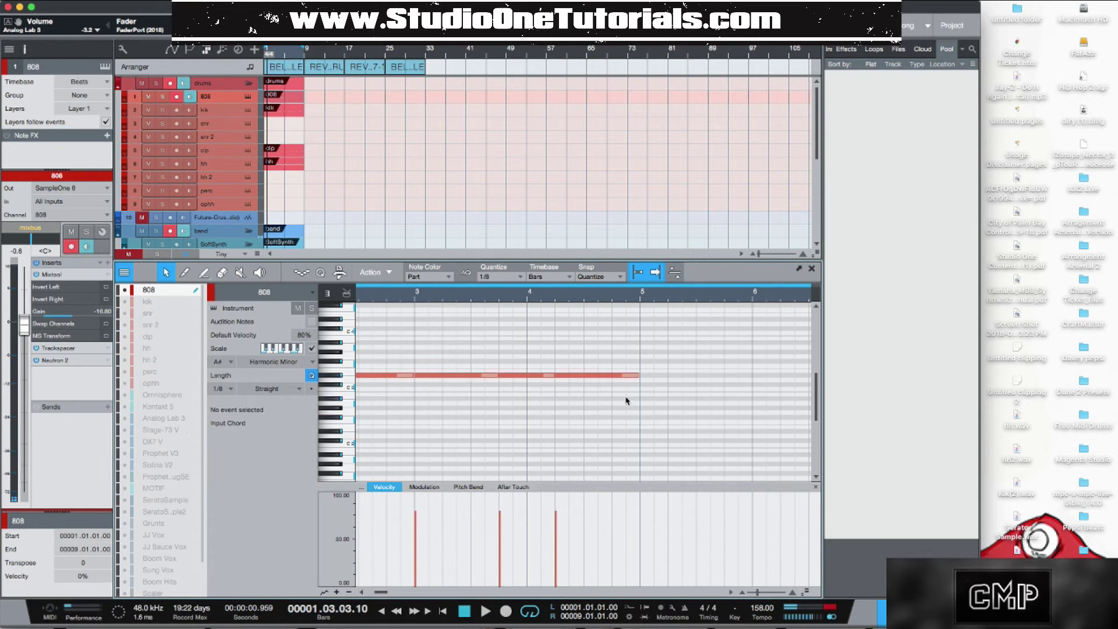
{"action": "left_click_drag", "start_coordinate": [642, 378], "coordinate": [590, 378]}
{"action": "left_click", "coordinate": [591, 360]}
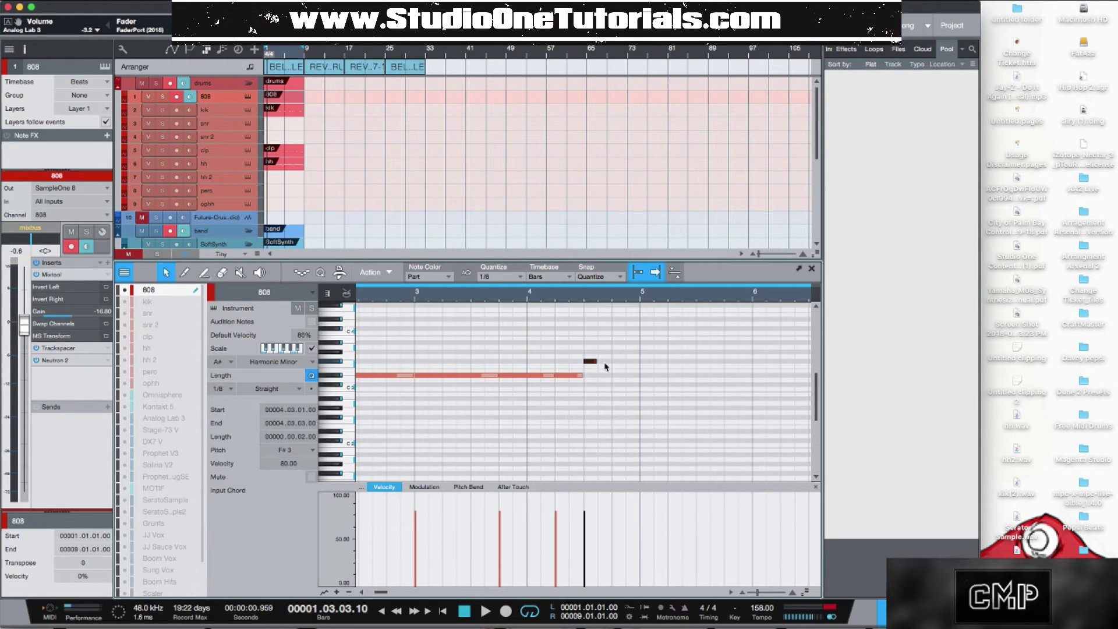
{"action": "left_click", "coordinate": [603, 361]}
{"action": "left_click_drag", "start_coordinate": [607, 364], "coordinate": [605, 347]}
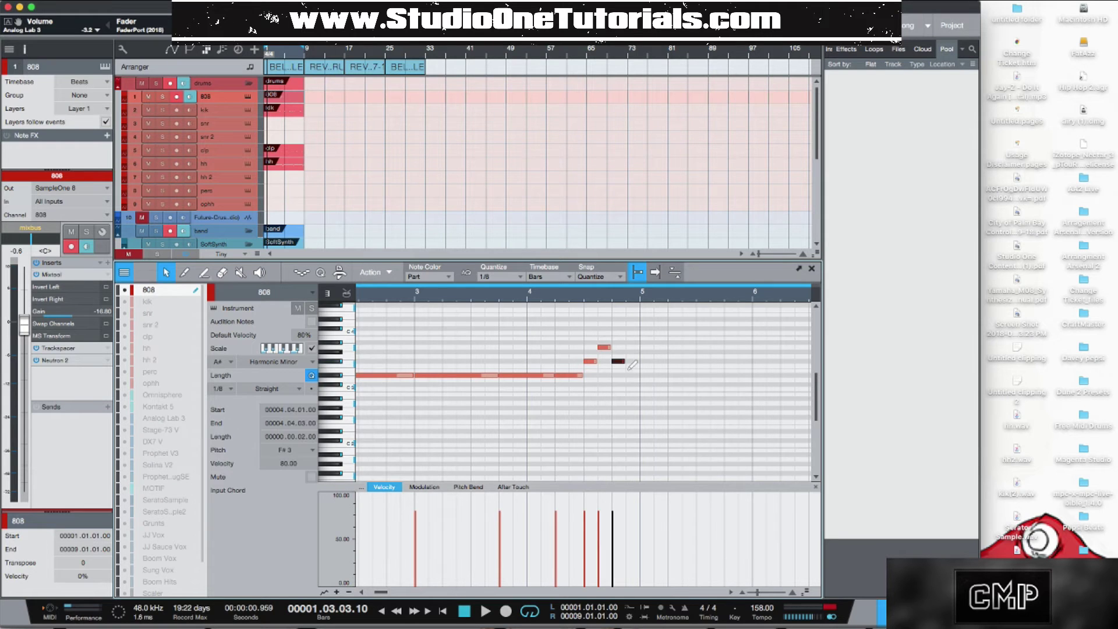
{"action": "left_click_drag", "start_coordinate": [636, 376], "coordinate": [636, 367]}
{"action": "key", "text": "comma"}
{"action": "key", "text": "space"}
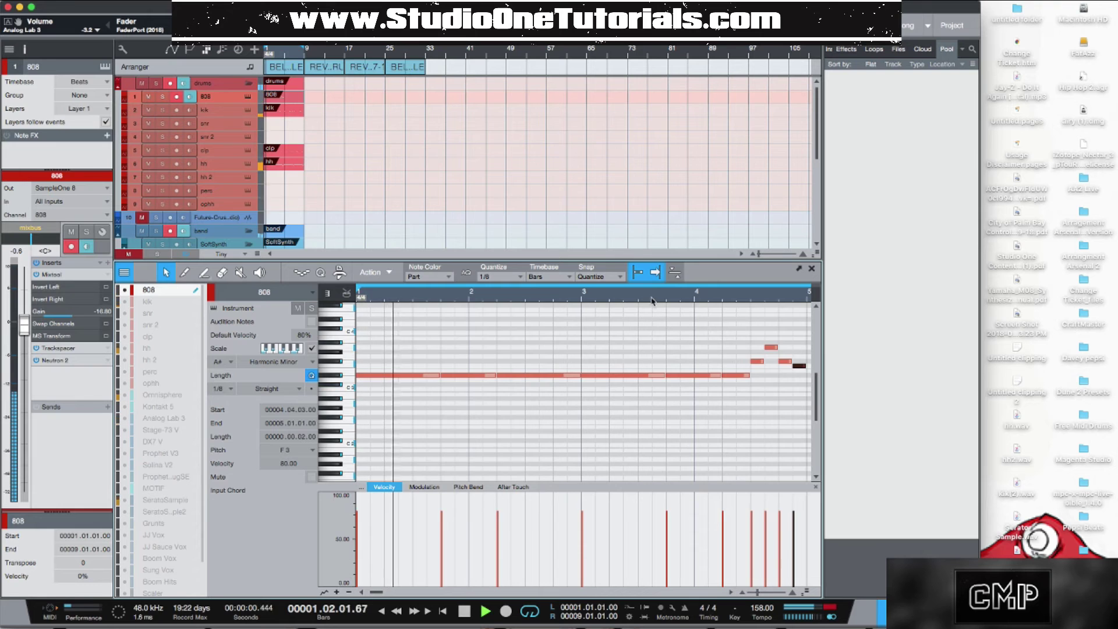
- Duplicate the complete four-bar 808 pattern into bars 5 to 8 and listen to the beat
{"action": "left_click_drag", "start_coordinate": [611, 296], "coordinate": [587, 286]}
{"action": "left_click_drag", "start_coordinate": [642, 406], "coordinate": [280, 315]}
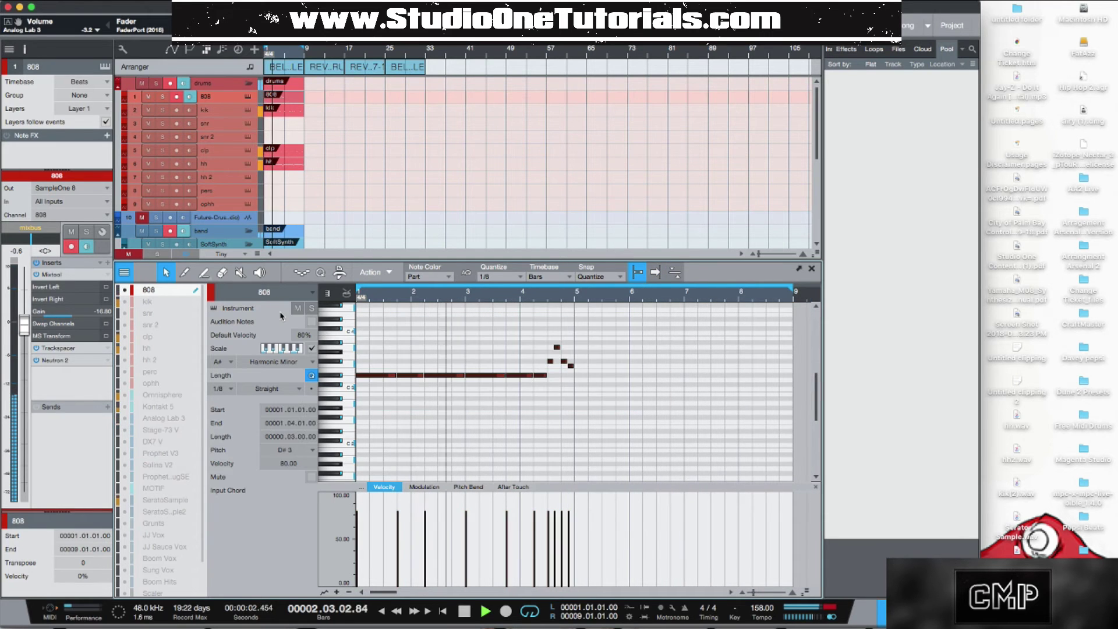
{"action": "key", "text": "d"}
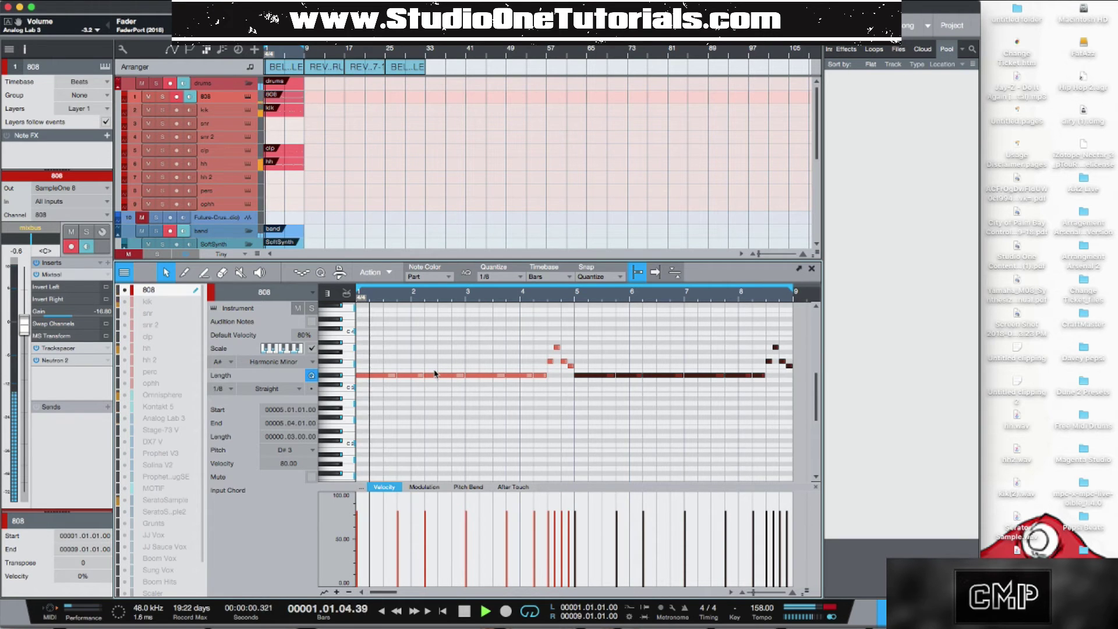
{"action": "key", "text": "space"}
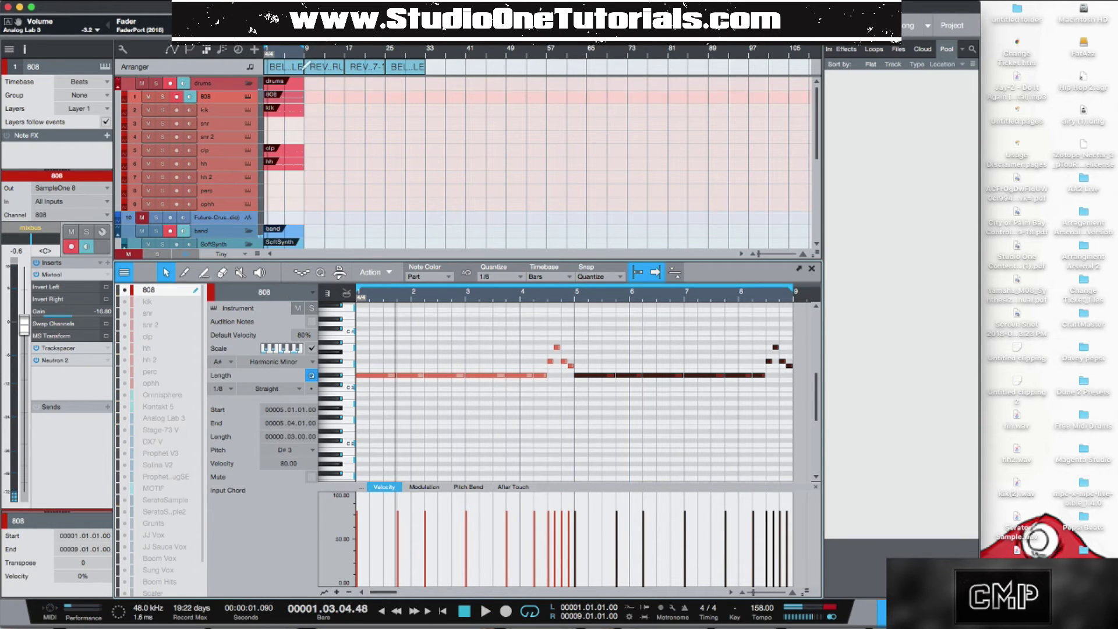
- Set the arrangement tracks to the Overview height and show the mixing console in place of the note editor
{"action": "scroll", "coordinate": [310, 122], "scroll_direction": "up", "scroll_amount": 1}
{"action": "scroll", "coordinate": [310, 121], "scroll_direction": "down", "scroll_amount": 4}
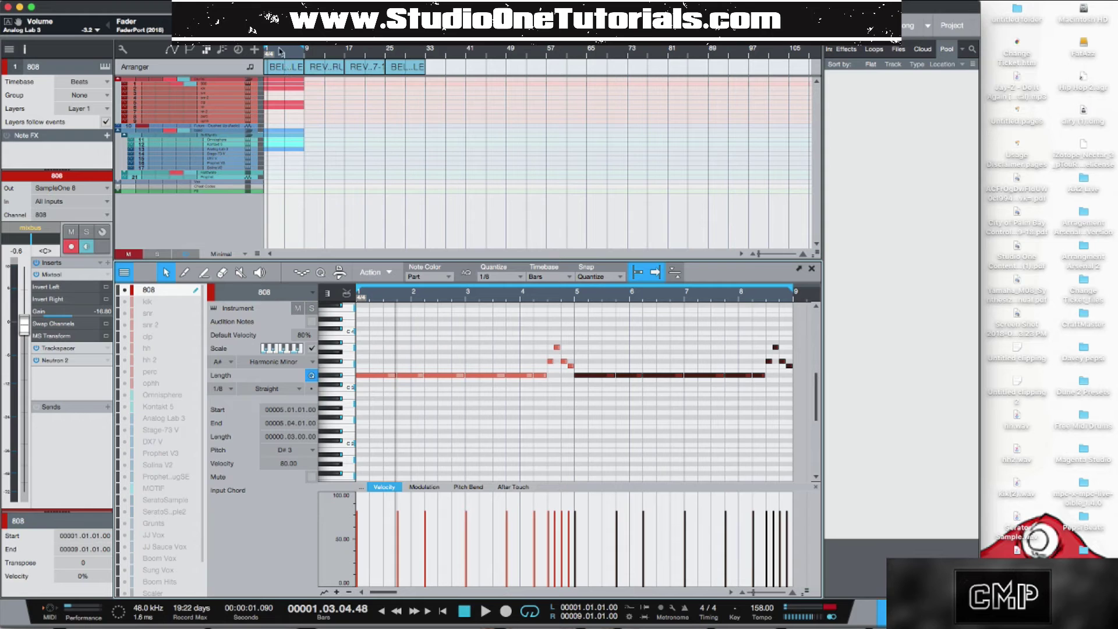
{"action": "scroll", "coordinate": [330, 118], "scroll_direction": "up", "scroll_amount": 2}
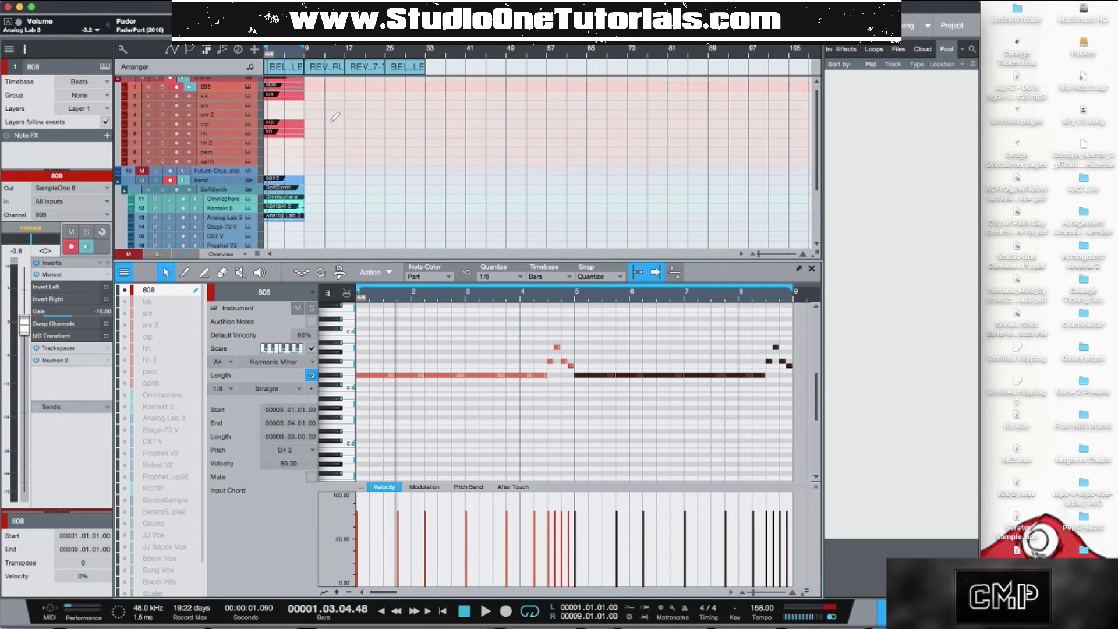
{"action": "key", "text": "F3"}
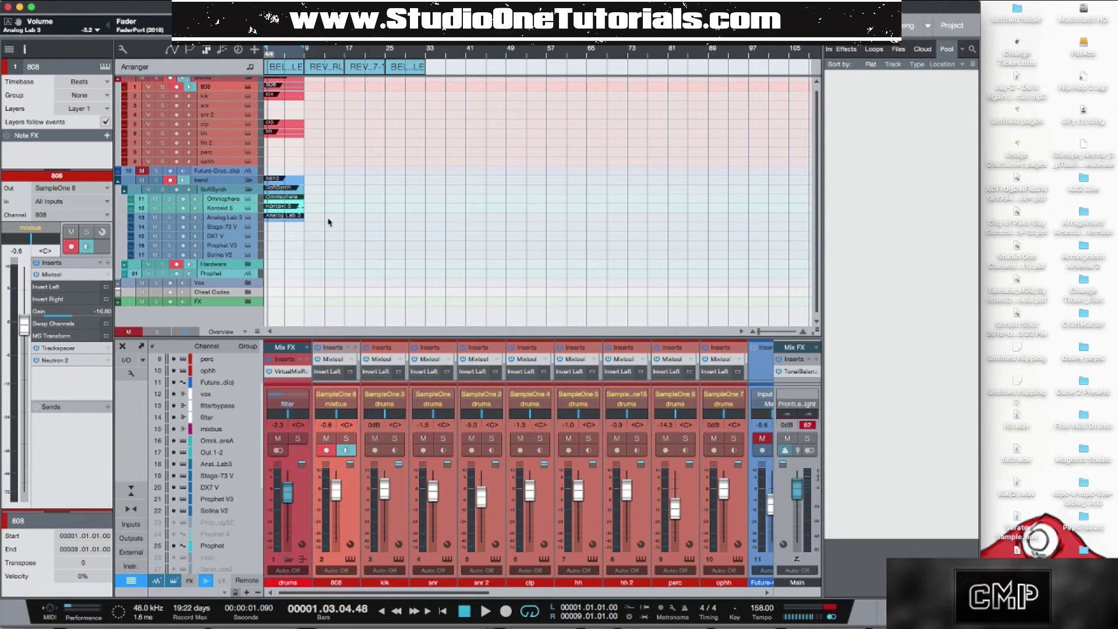
{"action": "left_click_drag", "start_coordinate": [294, 60], "coordinate": [320, 26]}
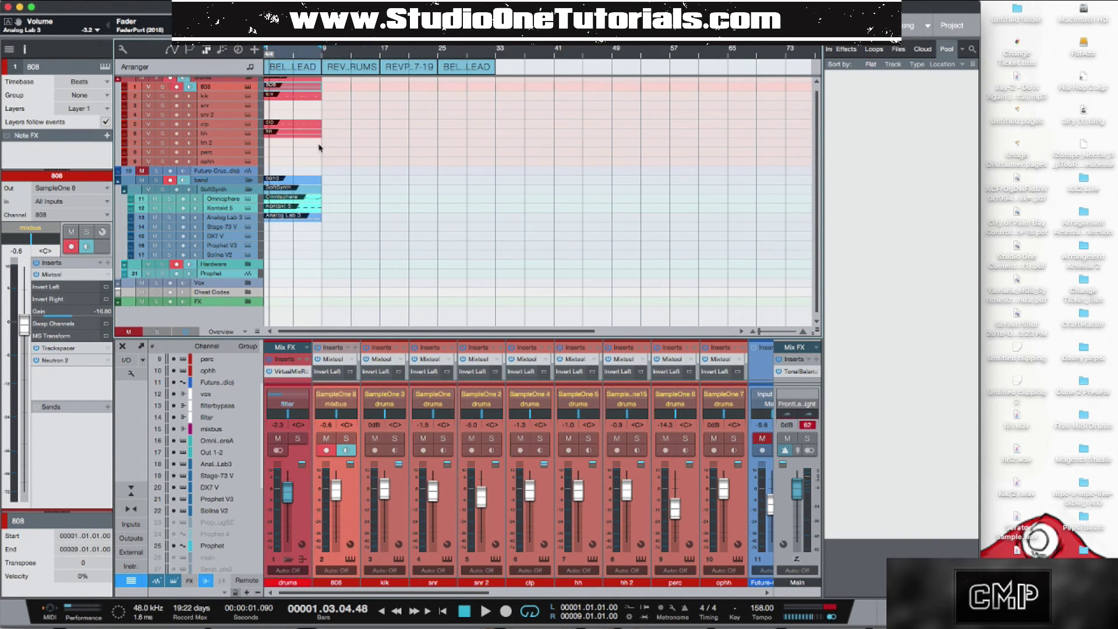
- Move all the drum parts to start at bar 9 and duplicate them twice to reach bar 33
{"action": "scroll", "coordinate": [339, 152], "scroll_direction": "up", "scroll_amount": 1}
{"action": "left_click_drag", "start_coordinate": [339, 152], "coordinate": [341, 95]}
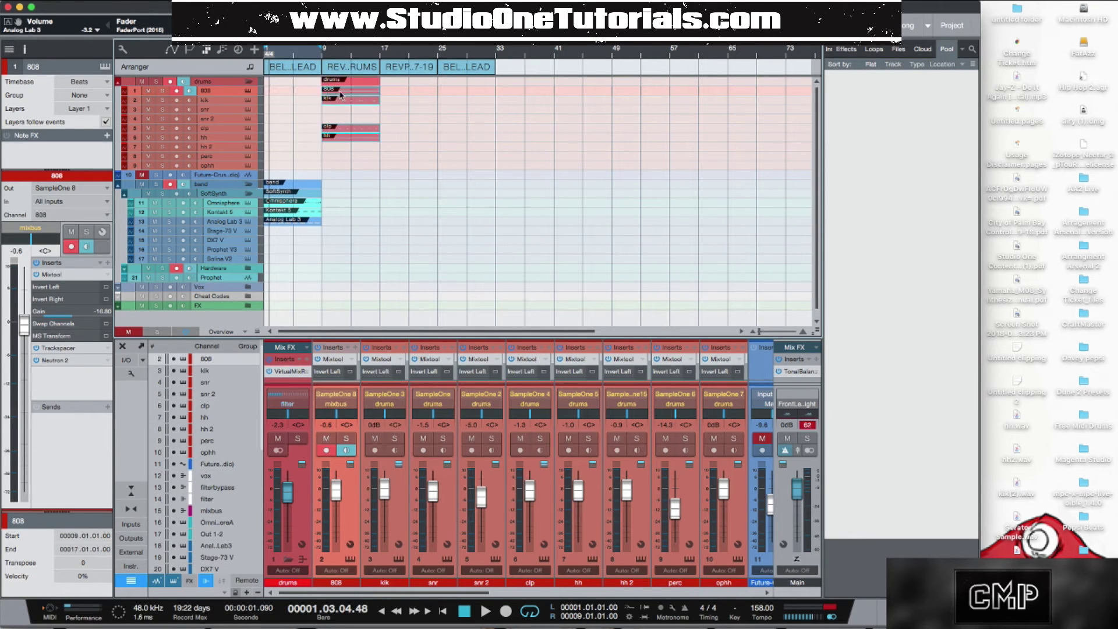
{"action": "key", "text": "d"}
{"action": "key", "text": "d"}
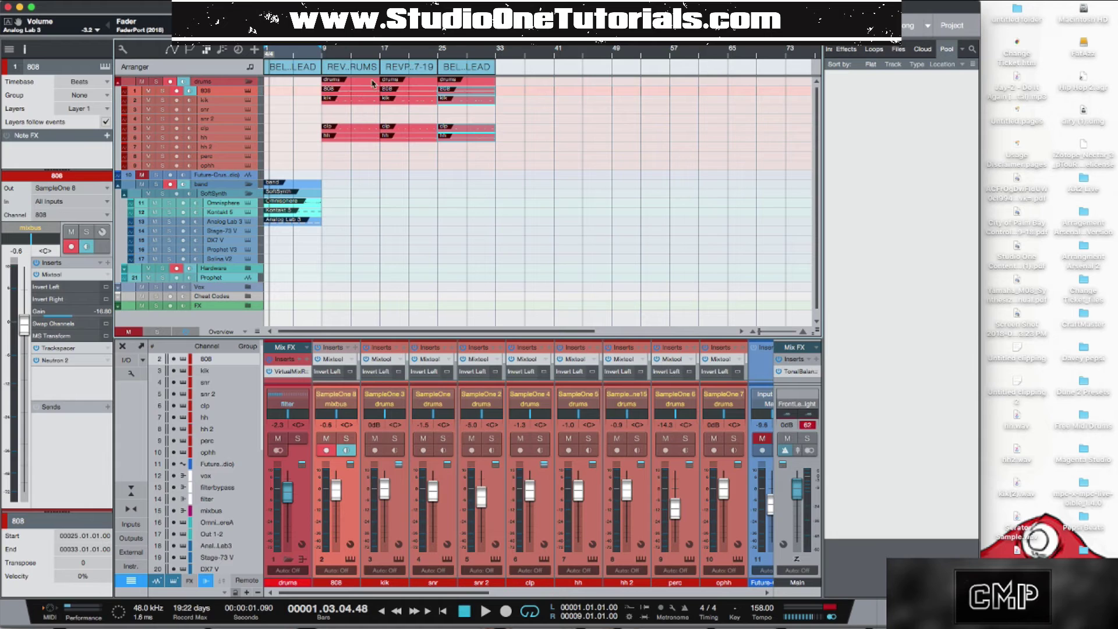
- Duplicate the Omnisphere, Kontakt 5 and Analog Lab 3 parts three times so they run to bar 33
{"action": "left_click", "coordinate": [352, 240]}
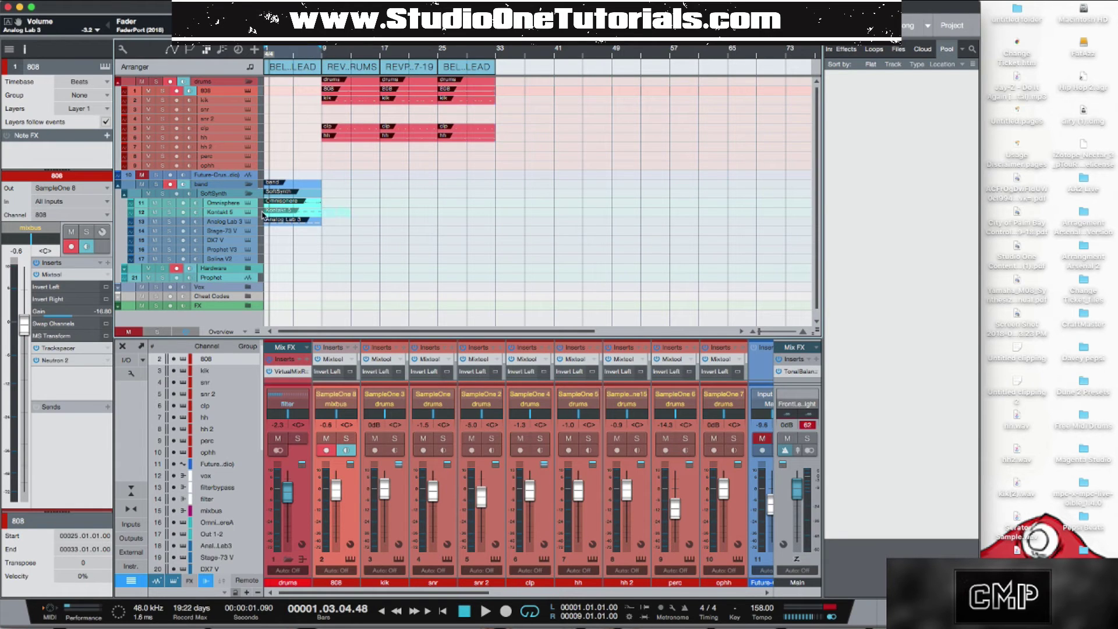
{"action": "left_click", "coordinate": [260, 205]}
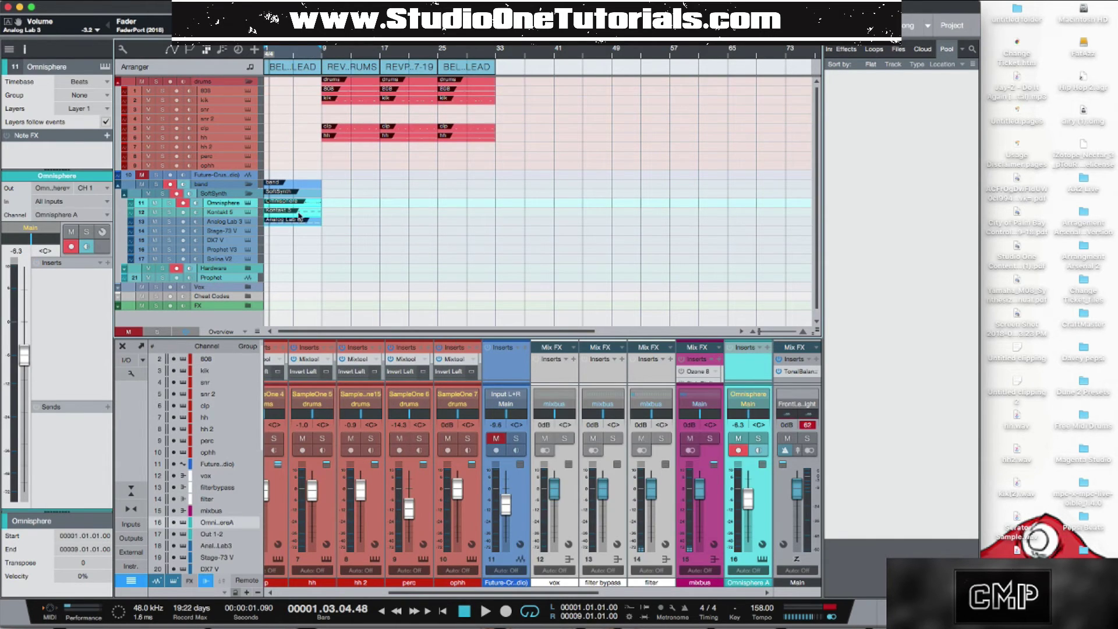
{"action": "key", "text": "d"}
{"action": "key", "text": "d"}
{"action": "key", "text": "d"}
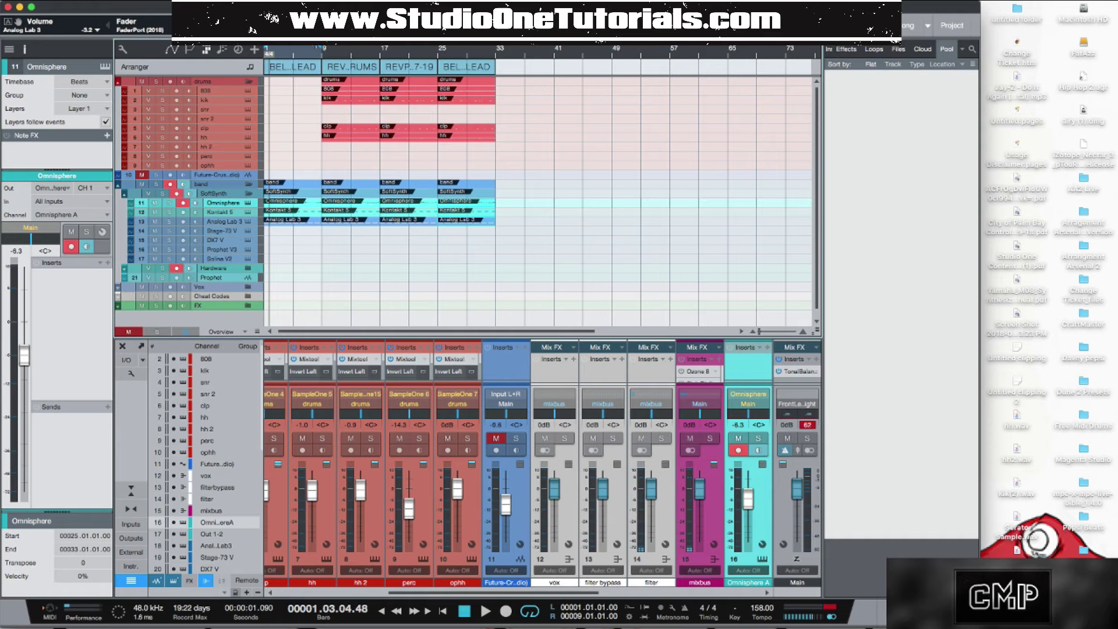
- Set the track height to Tiny and delete the Kontakt 5 part in the REV BELL PAD FULL DRUMS section, bars 9 to 17
{"action": "key", "text": "alt+e"}
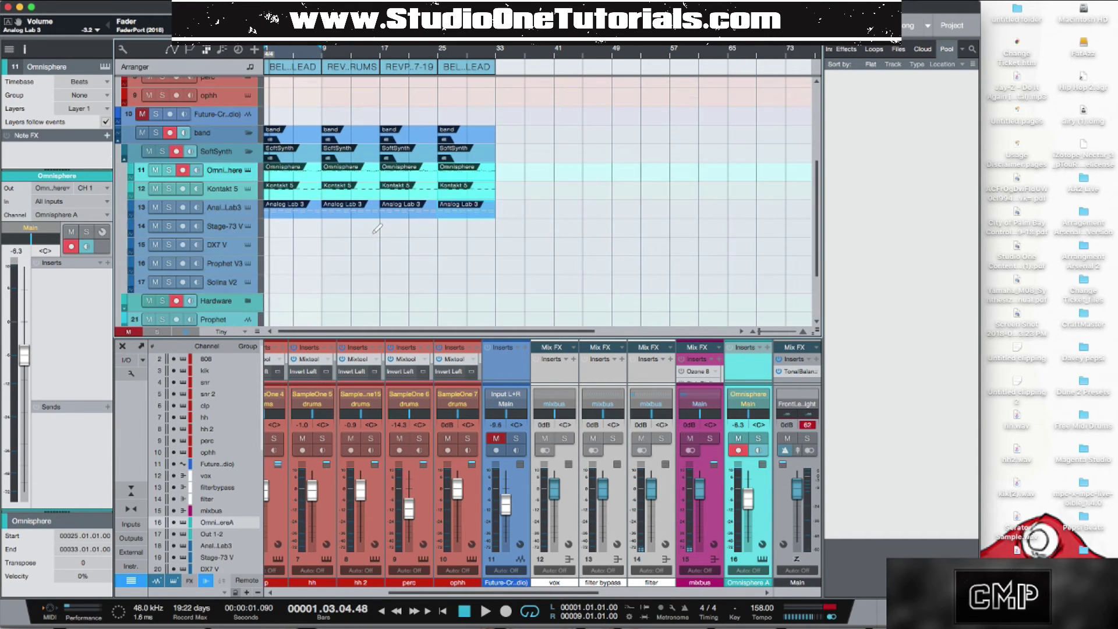
{"action": "left_click_drag", "start_coordinate": [328, 57], "coordinate": [319, 77]}
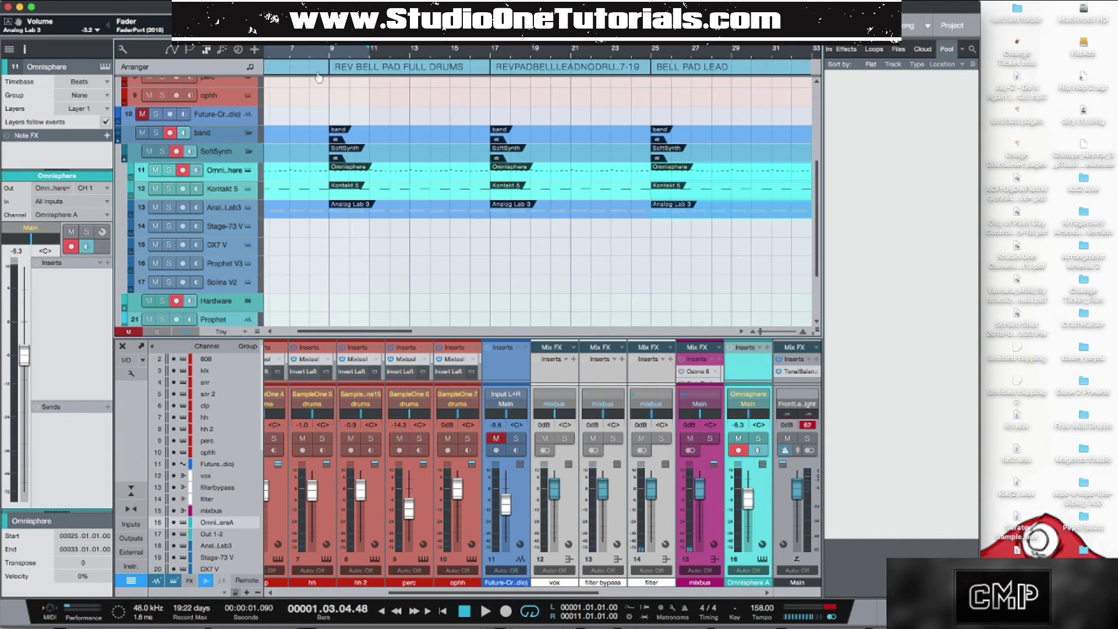
{"action": "scroll", "coordinate": [434, 238], "scroll_direction": "down", "scroll_amount": 1}
{"action": "scroll", "coordinate": [434, 238], "scroll_direction": "up", "scroll_amount": 3}
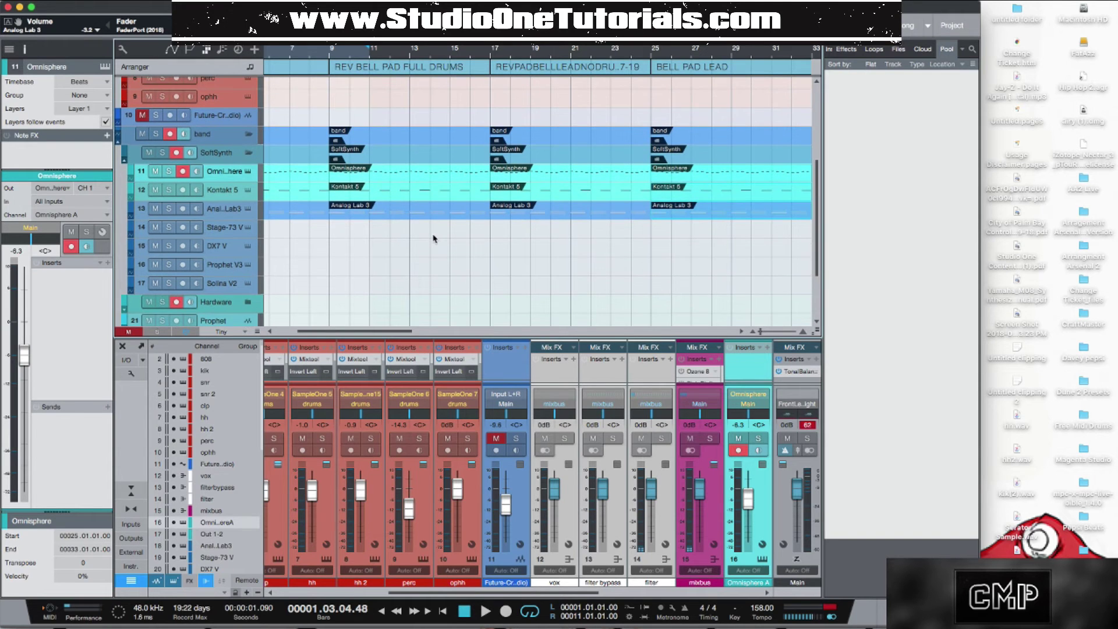
{"action": "scroll", "coordinate": [433, 237], "scroll_direction": "up", "scroll_amount": 3}
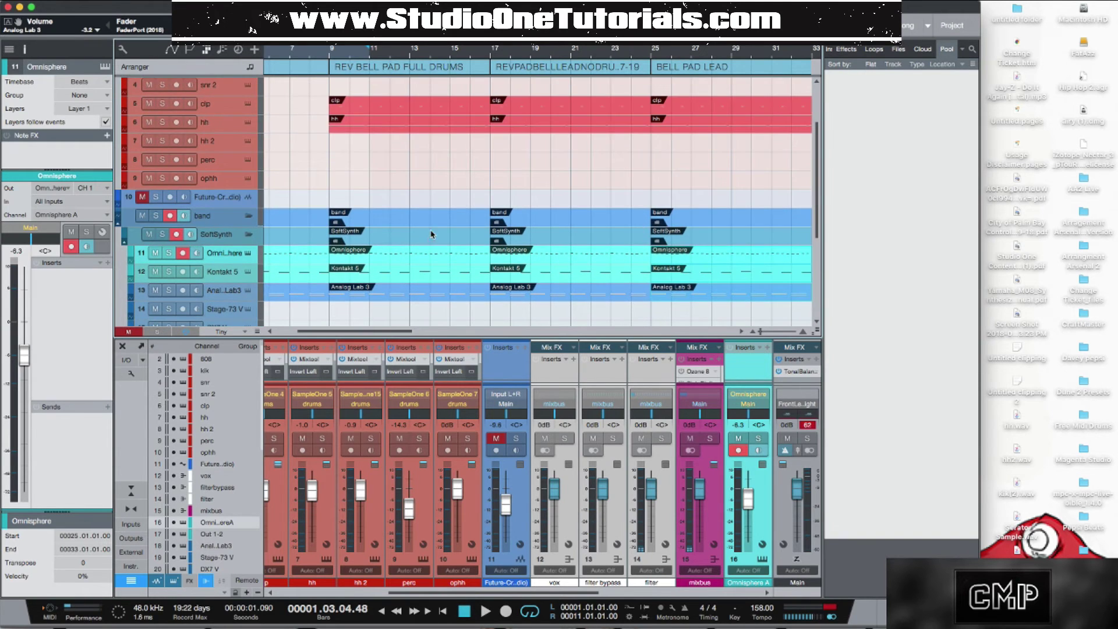
{"action": "left_click", "coordinate": [438, 279]}
{"action": "key", "text": "Delete"}
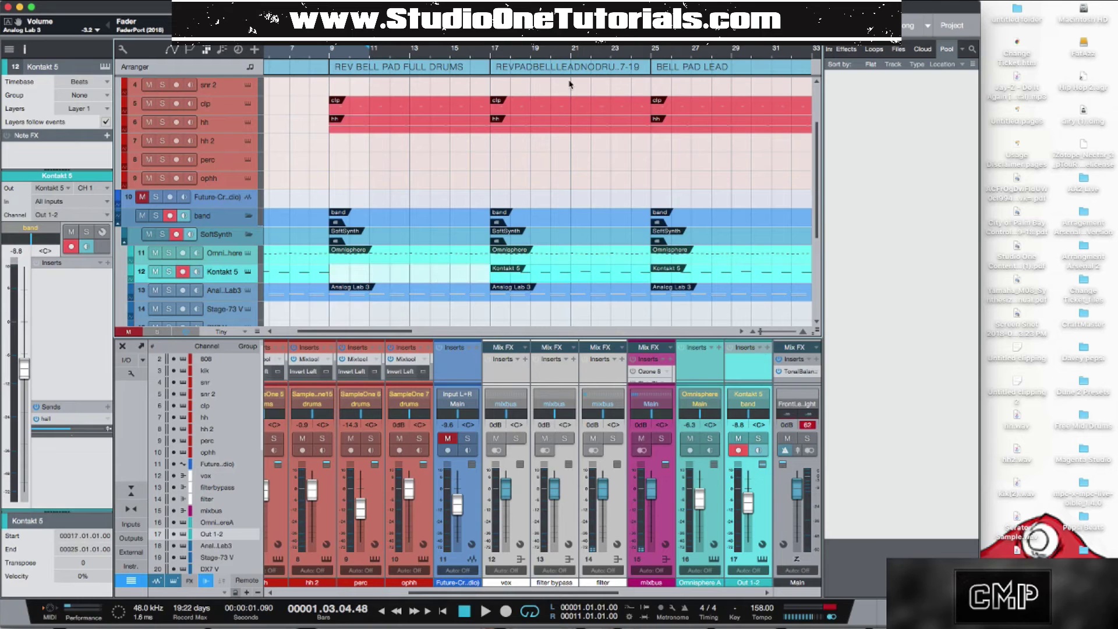
- Mix down the synth parts of bars 9 to 17 and of bars 17 to 25 to separate audio tracks
{"action": "left_click", "coordinate": [576, 48]}
{"action": "left_click_drag", "start_coordinate": [601, 51], "coordinate": [580, 49]}
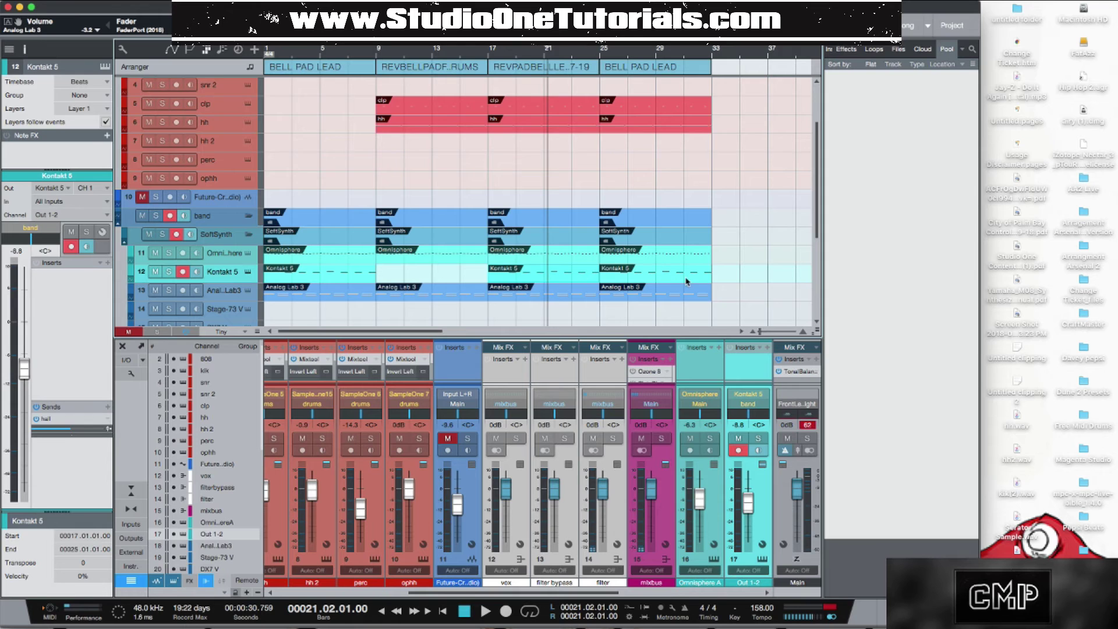
{"action": "left_click", "coordinate": [402, 252]}
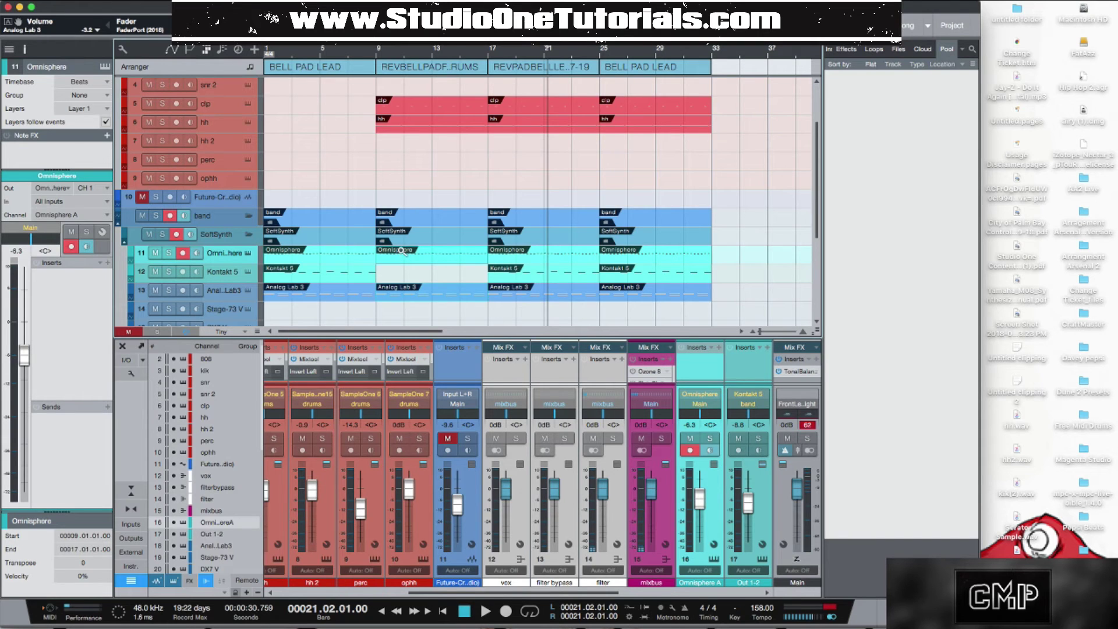
{"action": "key", "text": "super+shift+b"}
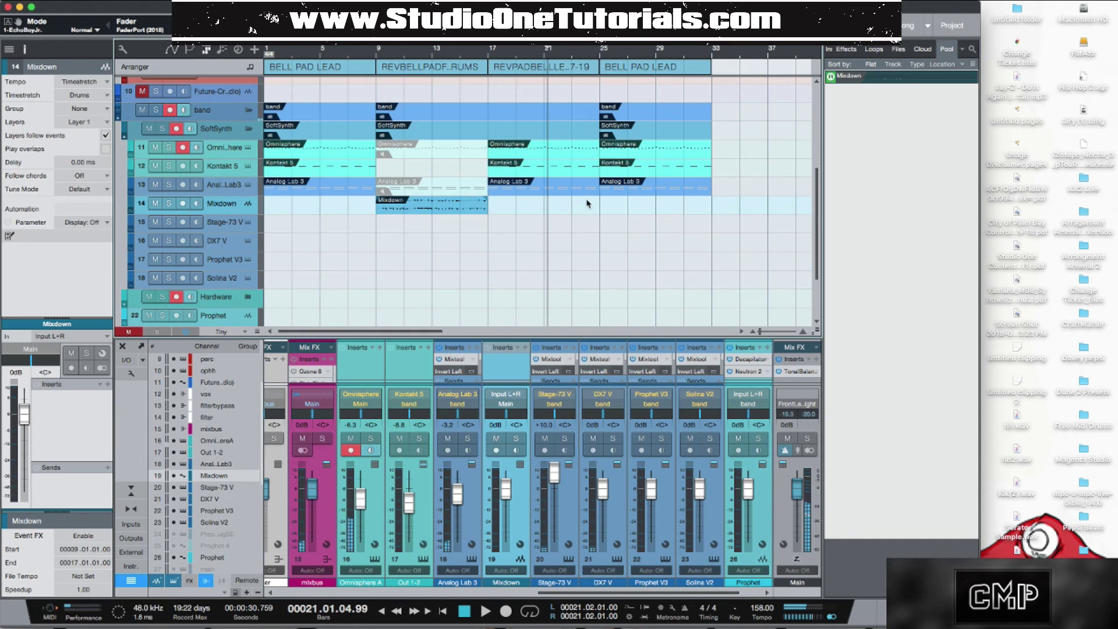
{"action": "left_click", "coordinate": [507, 154]}
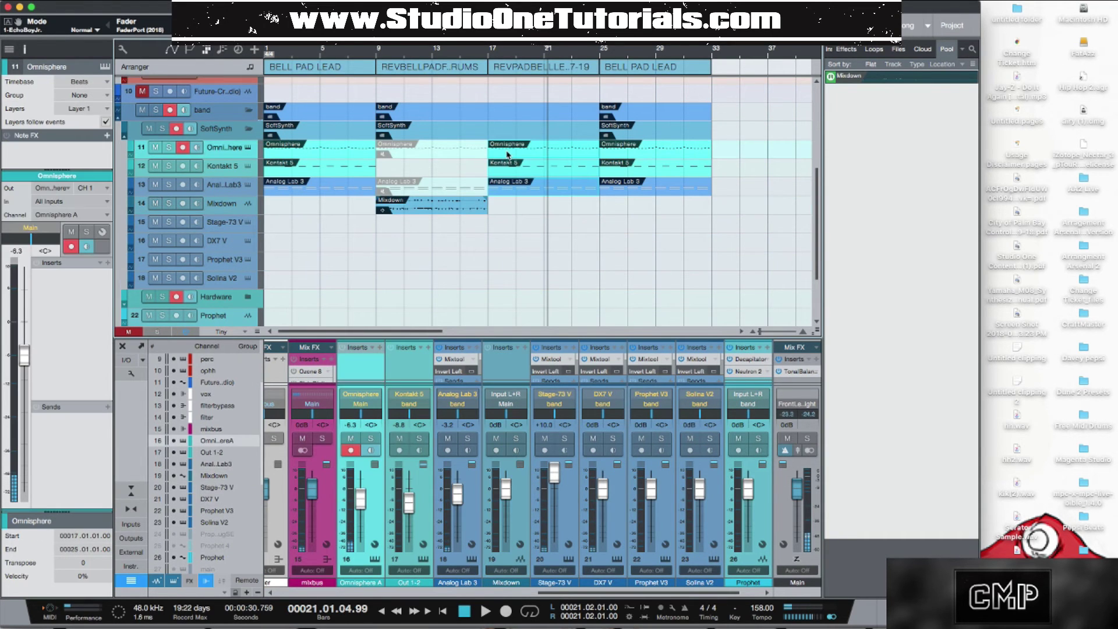
{"action": "key", "text": "super+shift+b"}
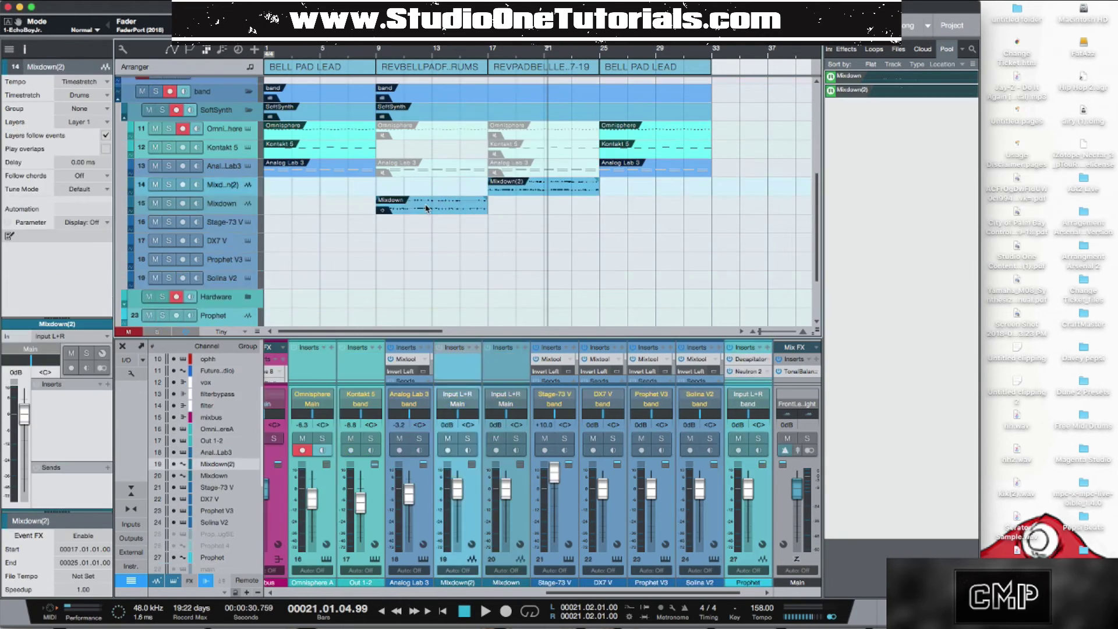
- Reverse the audio of both mixdown events, at bars 9 to 17 and 17 to 25
{"action": "left_click", "coordinate": [427, 208]}
{"action": "key", "text": "super+r"}
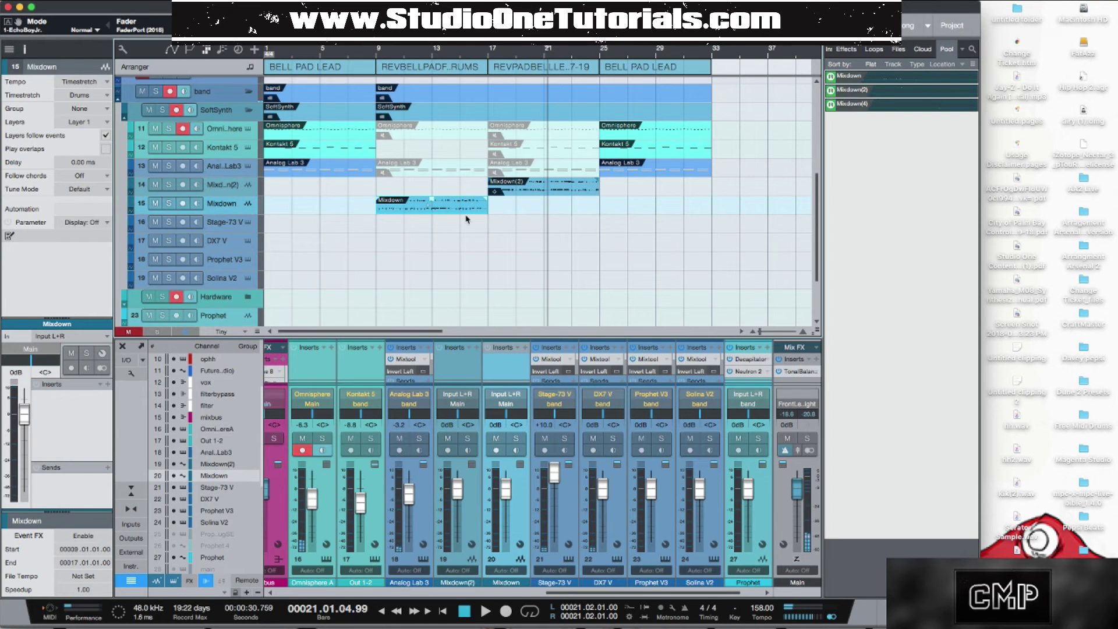
{"action": "left_click", "coordinate": [557, 192]}
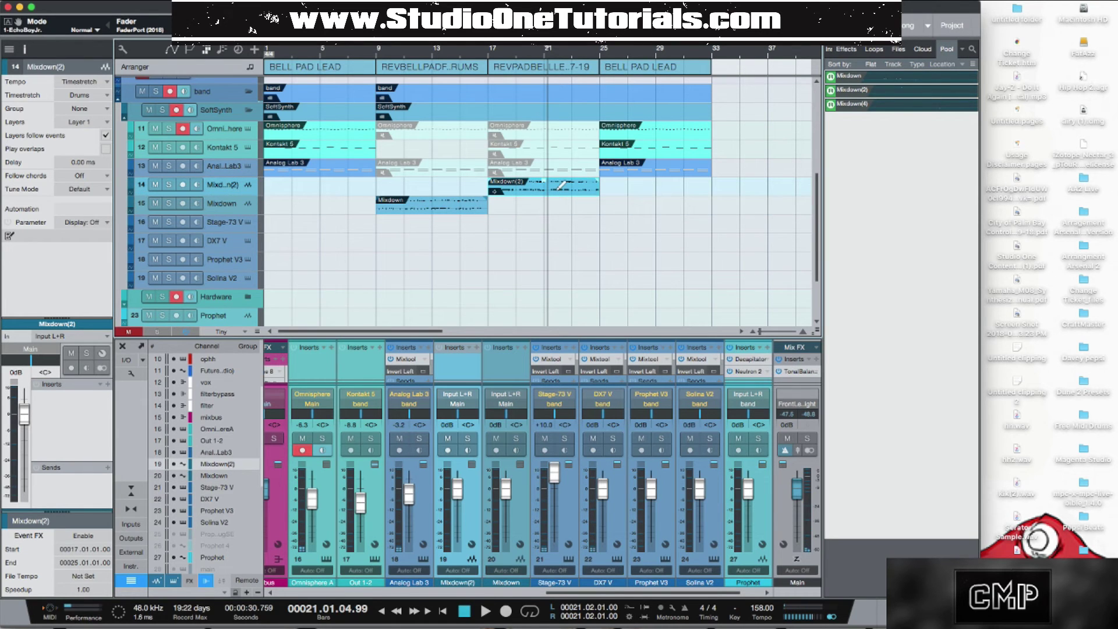
{"action": "key", "text": "super+r"}
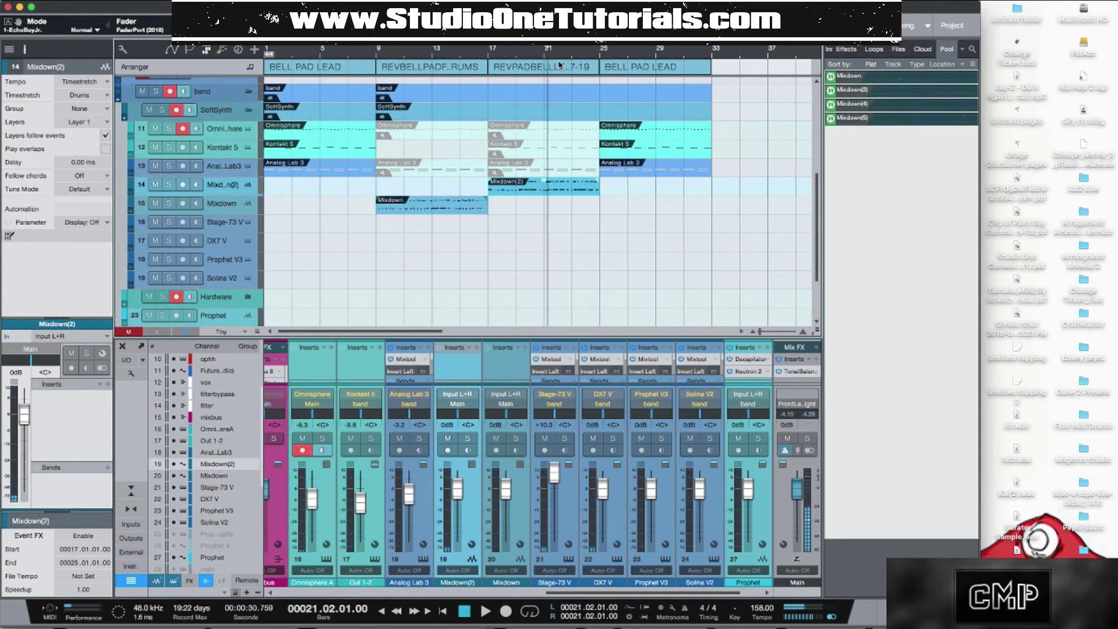
- Play the song from the beginning and trim the third section's 808, kik, clp and hh parts to start at bar 19
{"action": "key", "text": "Home"}
{"action": "key", "text": "space"}
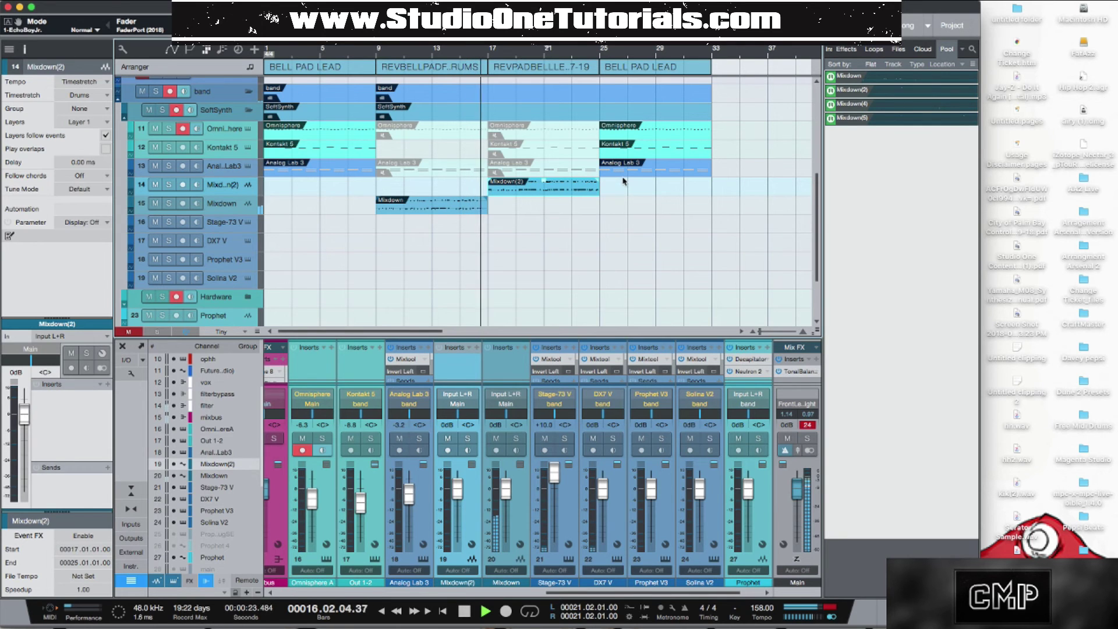
{"action": "key", "text": "alt+e"}
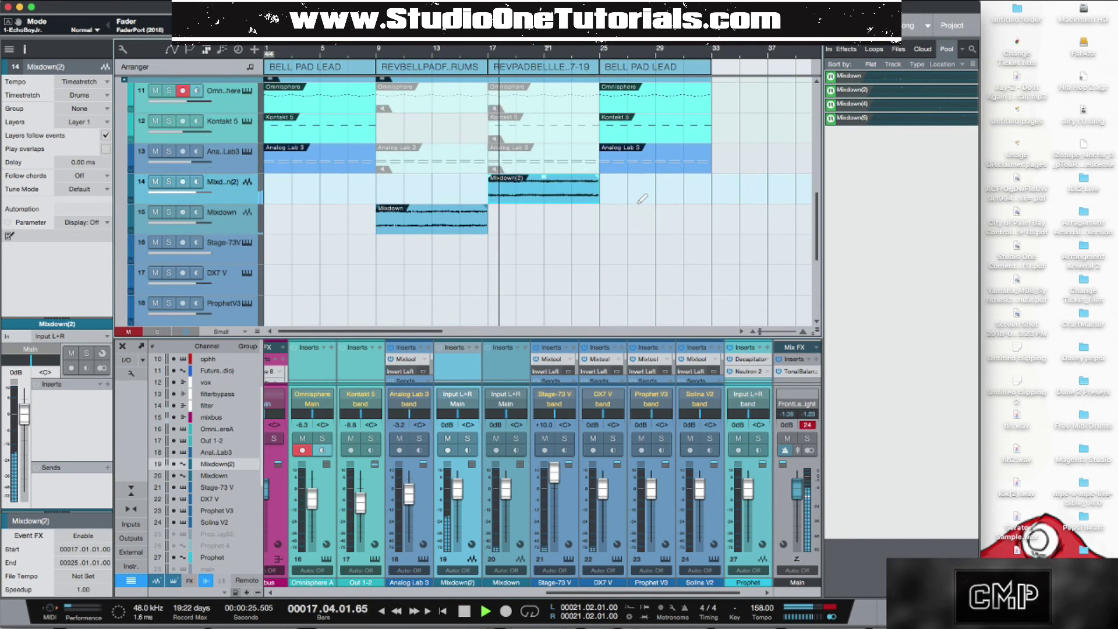
{"action": "key", "text": "alt+e"}
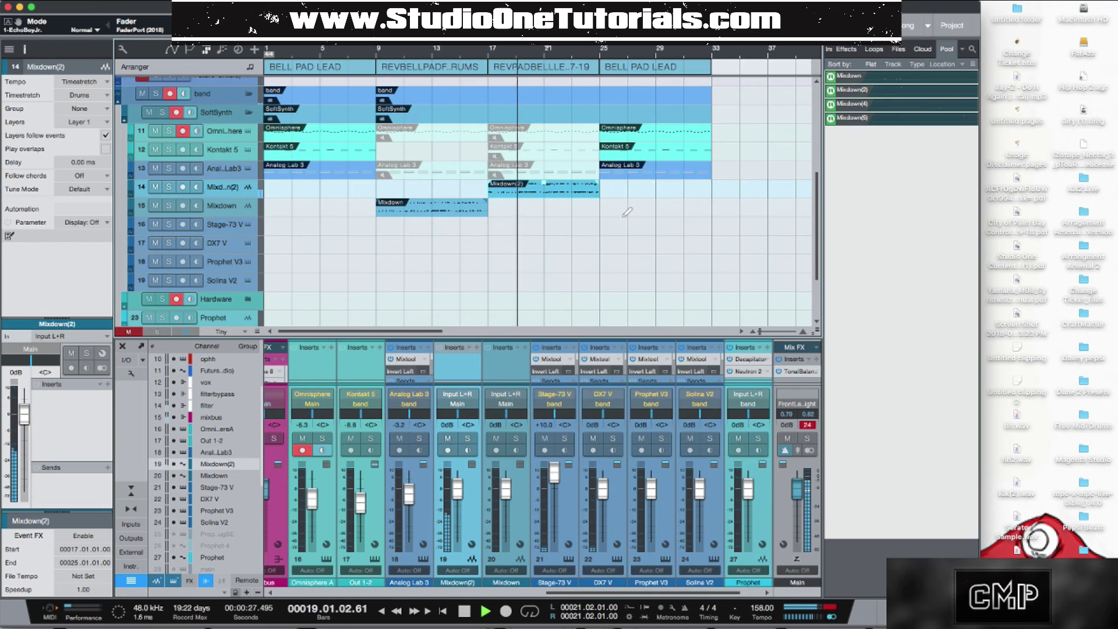
{"action": "key", "text": "alt+e"}
{"action": "key", "text": "alt+e"}
{"action": "scroll", "coordinate": [623, 222], "scroll_direction": "up", "scroll_amount": 3}
{"action": "scroll", "coordinate": [623, 221], "scroll_direction": "up", "scroll_amount": 3}
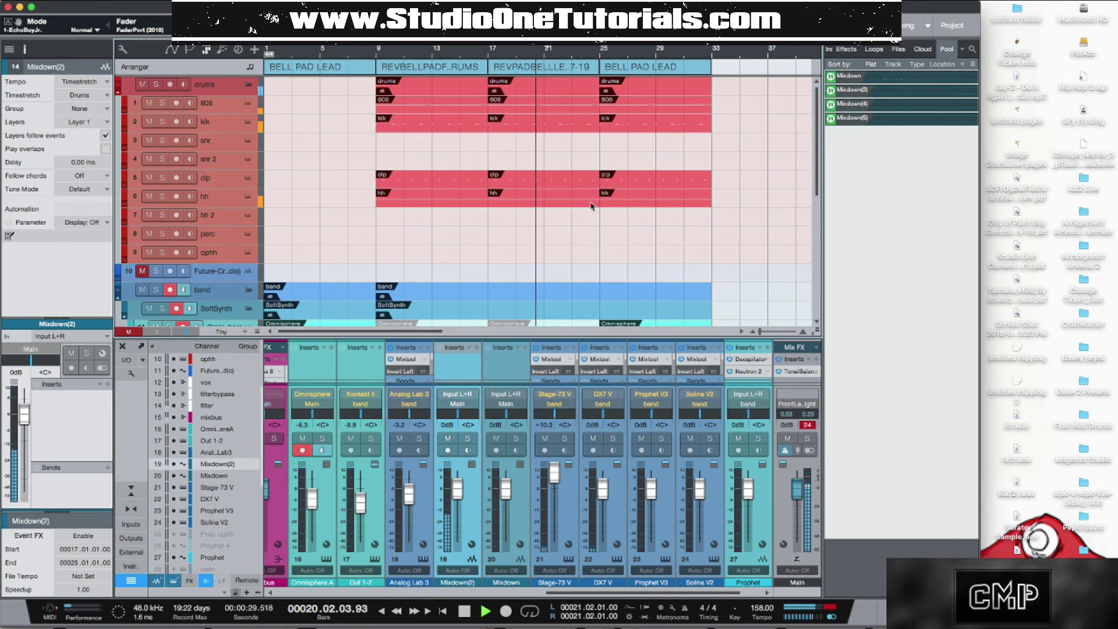
{"action": "left_click_drag", "start_coordinate": [489, 178], "coordinate": [512, 182]}
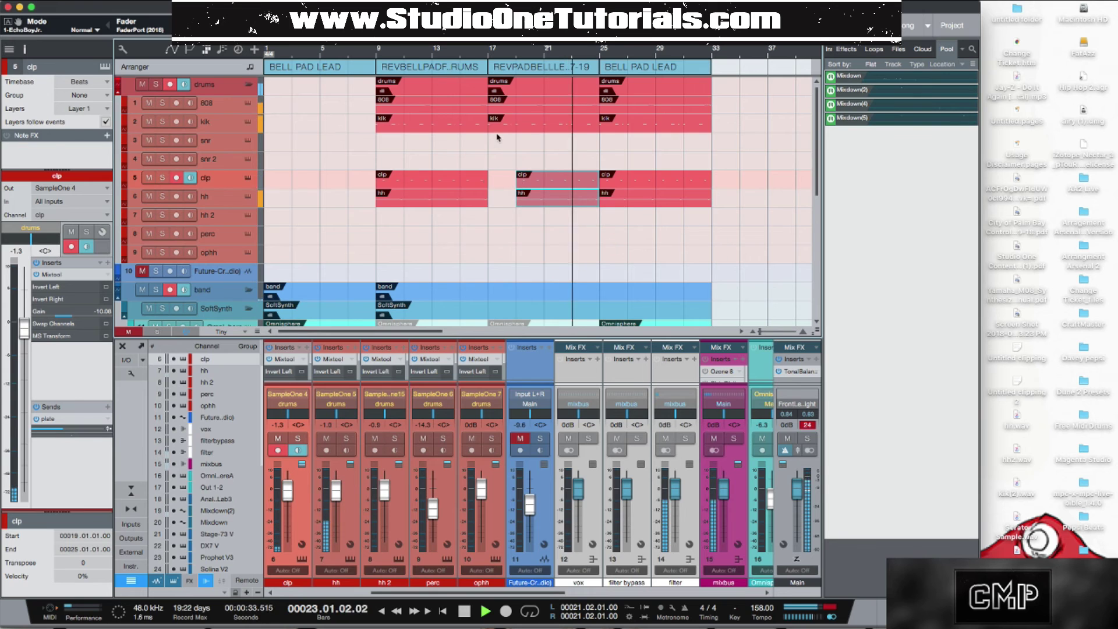
{"action": "left_click_drag", "start_coordinate": [489, 124], "coordinate": [516, 103]}
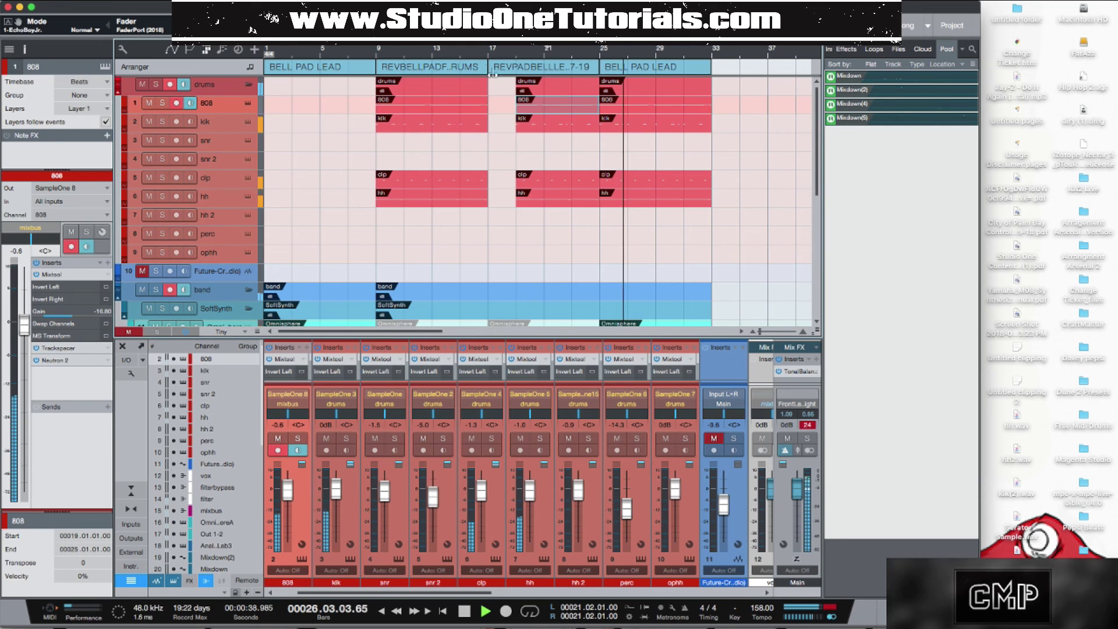
- Restart playback from bar 9 and delete the hh part in the last BELL PAD LEAD section, bars 25 to 33
{"action": "left_click", "coordinate": [377, 56]}
{"action": "scroll", "coordinate": [699, 195], "scroll_direction": "down", "scroll_amount": 1}
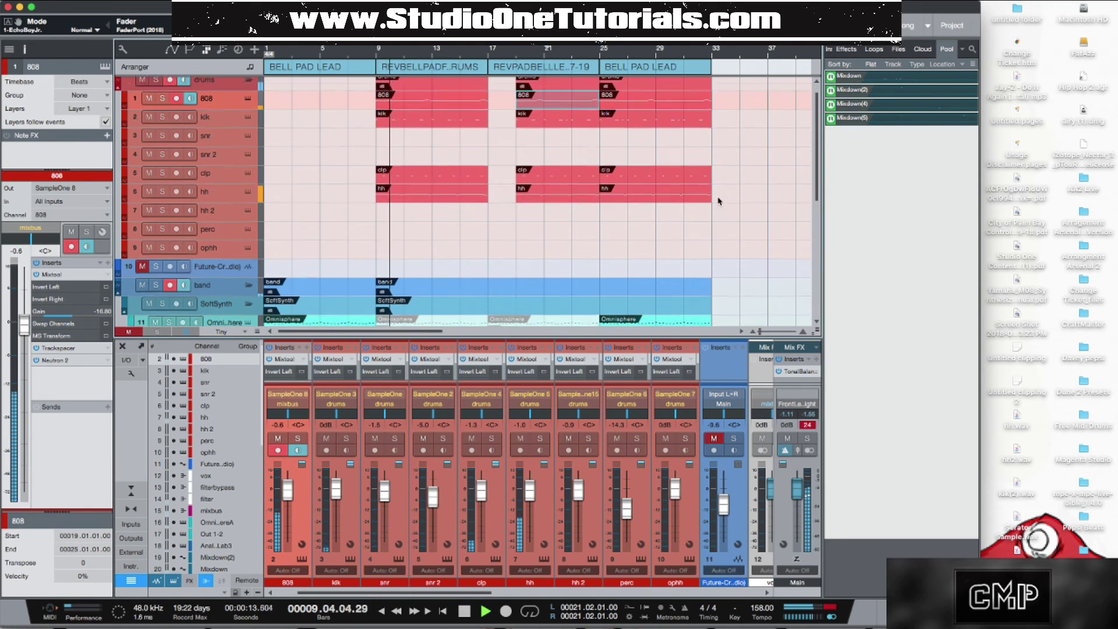
{"action": "left_click", "coordinate": [639, 190]}
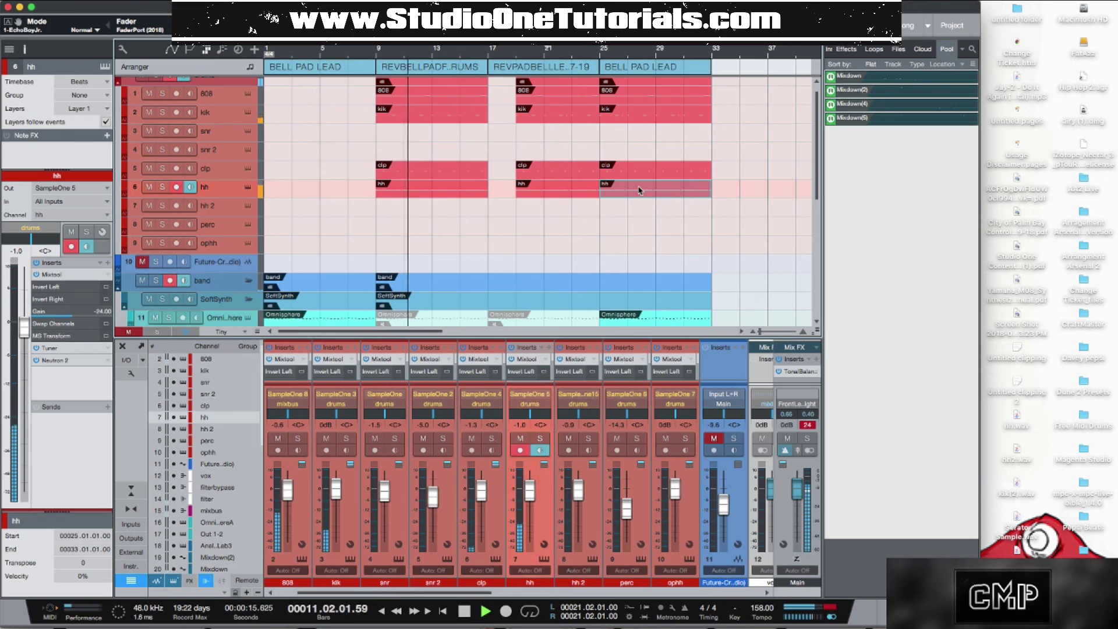
{"action": "key", "text": "Delete"}
{"action": "scroll", "coordinate": [662, 209], "scroll_direction": "up", "scroll_amount": 2}
{"action": "scroll", "coordinate": [665, 204], "scroll_direction": "down", "scroll_amount": 2}
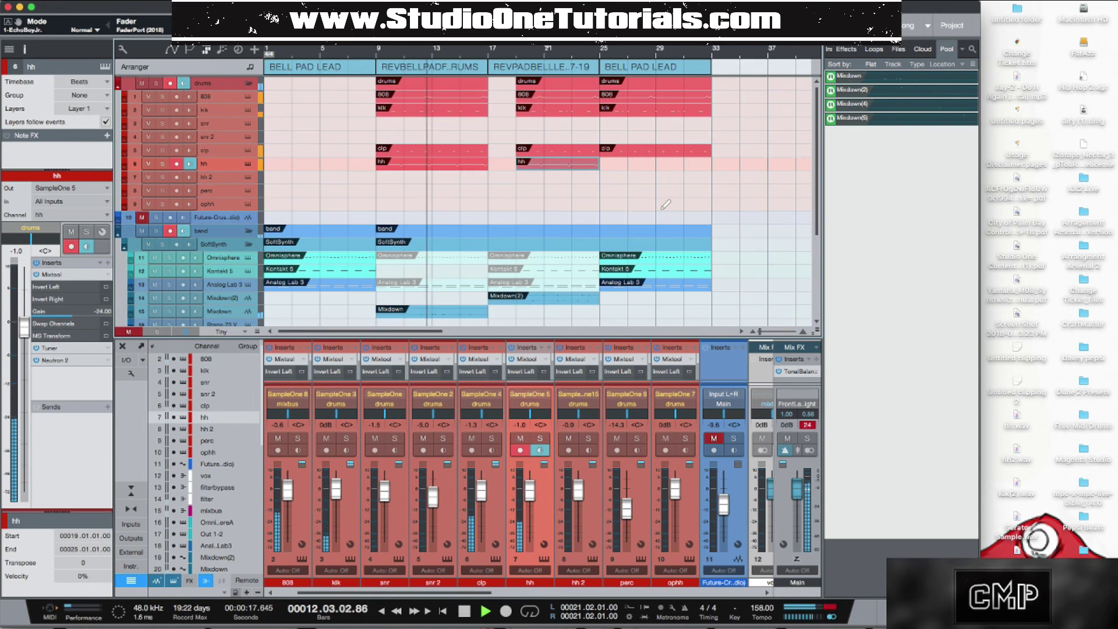
- Duplicate all drum, synth and mixdown parts of the 32-bar arrangement so the copy runs from bar 33 to bar 65
{"action": "scroll", "coordinate": [575, 53], "scroll_direction": "down", "scroll_amount": 3}
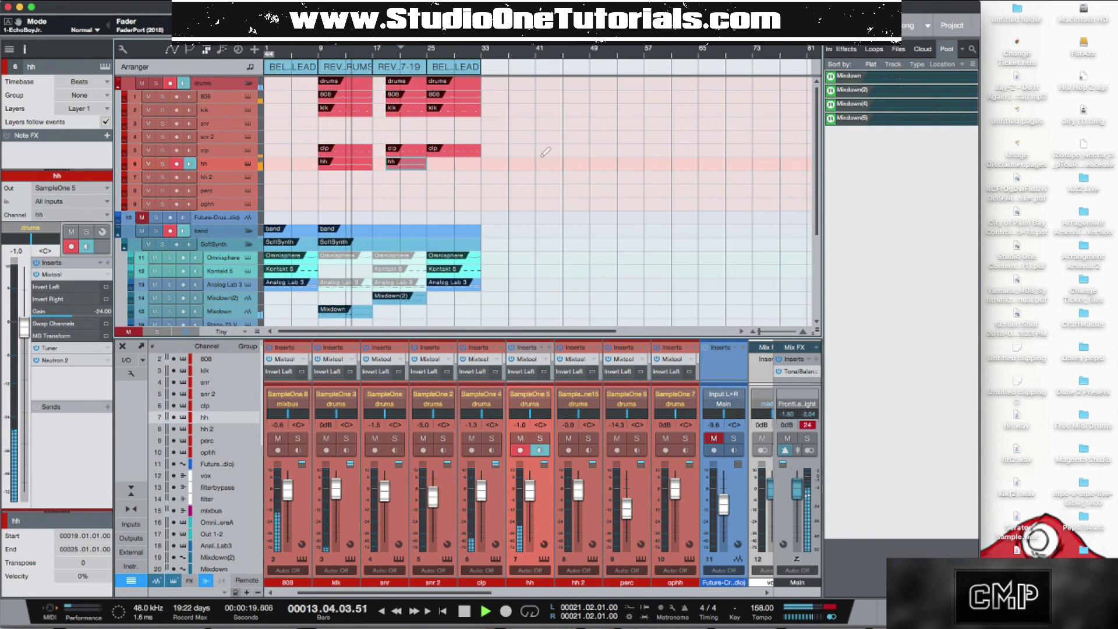
{"action": "left_click_drag", "start_coordinate": [494, 318], "coordinate": [265, 80]}
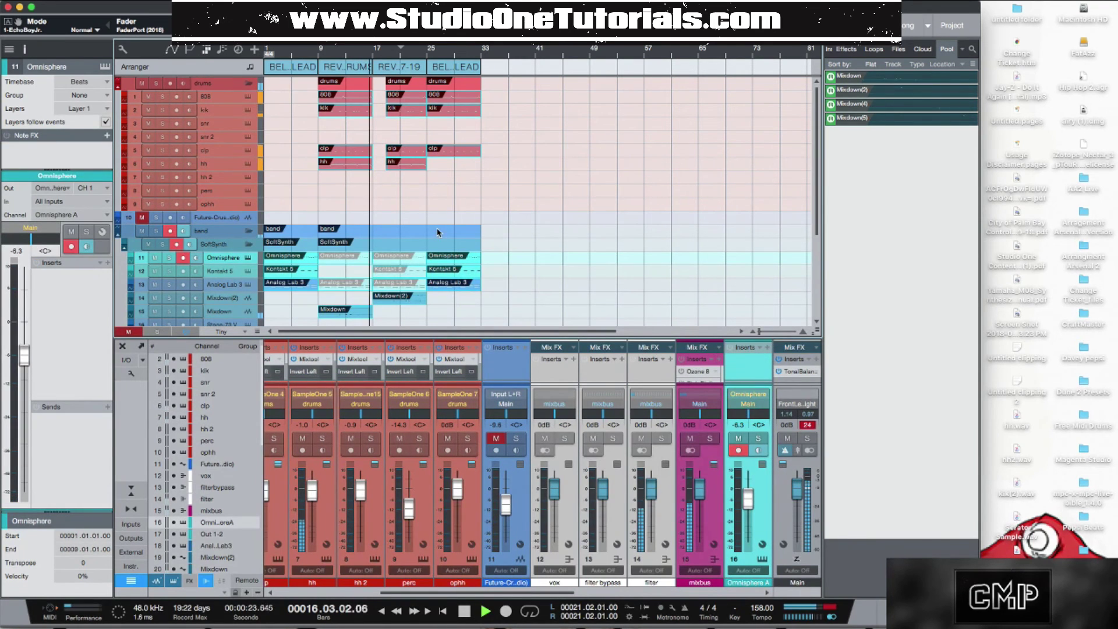
{"action": "key", "text": "ctrl+d"}
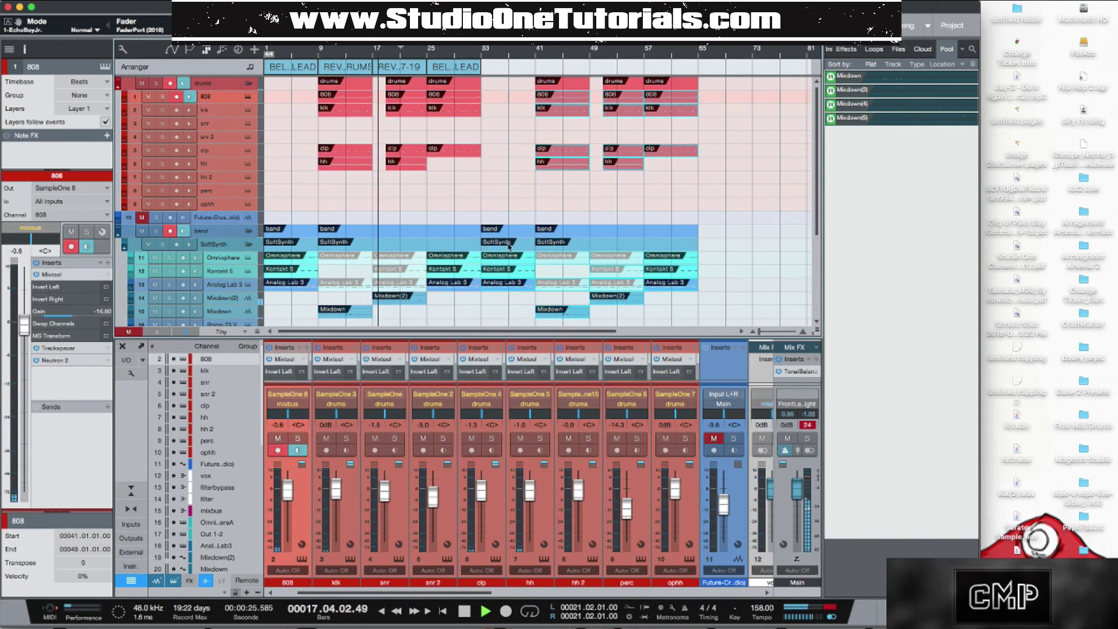
- Delete the Kontakt 5 parts at bars 25 to 33 and bars 57 to 65
{"action": "left_click", "coordinate": [447, 272]}
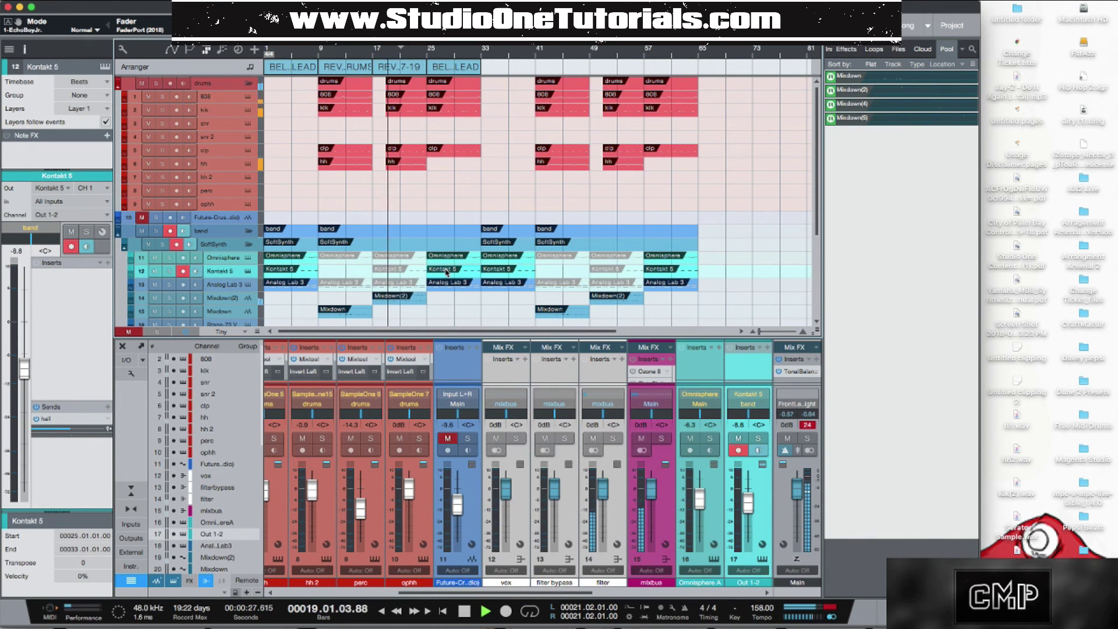
{"action": "key", "text": "Delete"}
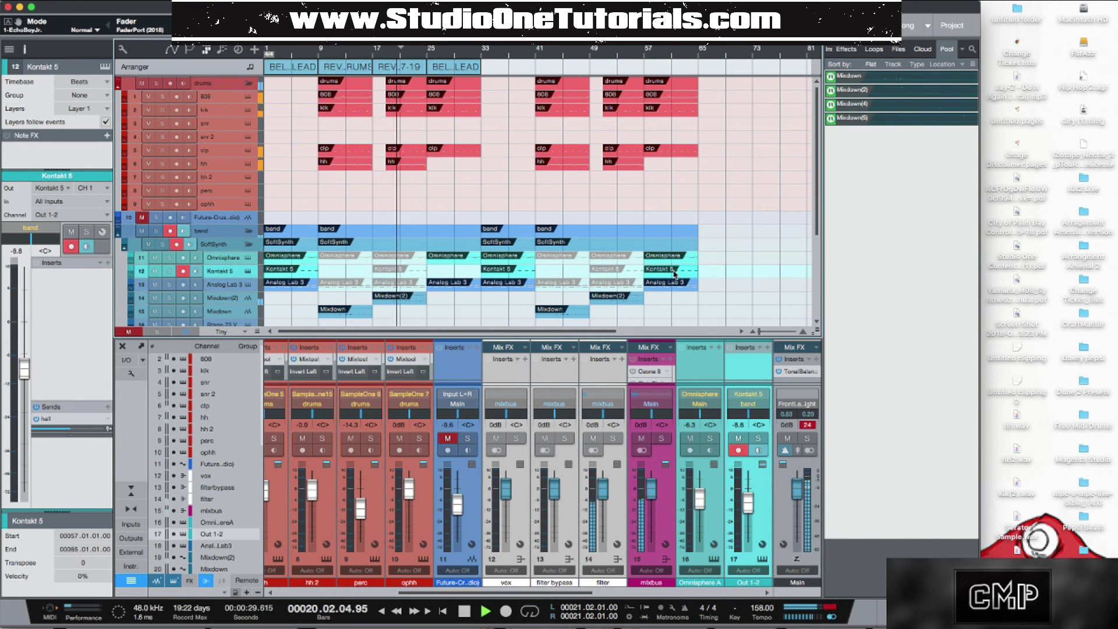
{"action": "left_click", "coordinate": [673, 274]}
{"action": "key", "text": "Delete"}
- Set the tracks to Overview height, enlarge the mixing console and reset the Main channel's clip indicator
{"action": "scroll", "coordinate": [567, 117], "scroll_direction": "up", "scroll_amount": 4}
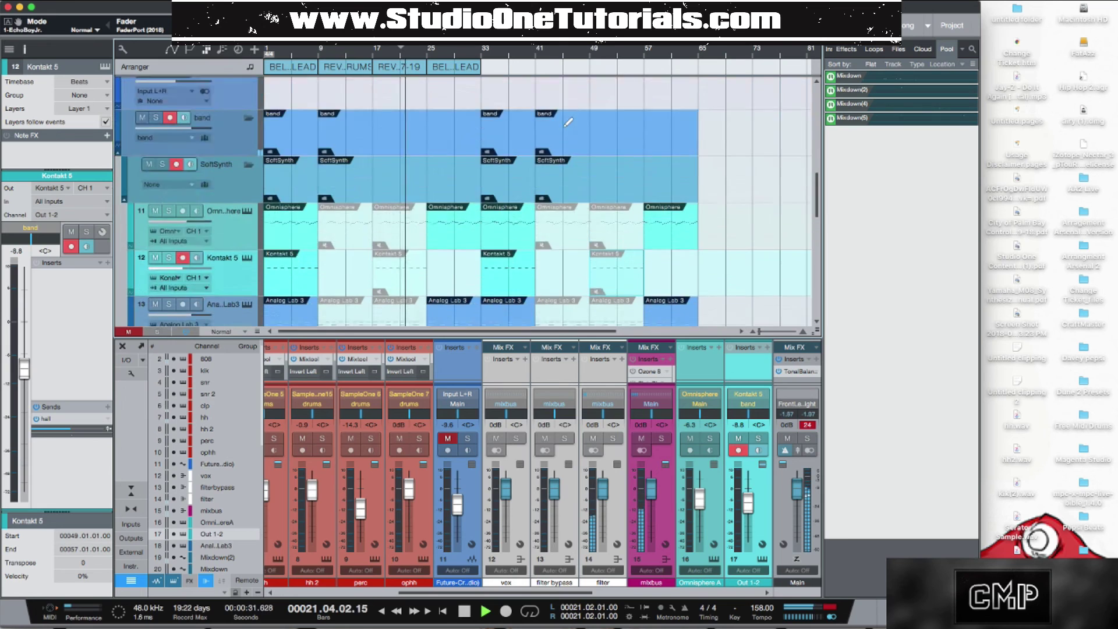
{"action": "scroll", "coordinate": [567, 120], "scroll_direction": "down", "scroll_amount": 8}
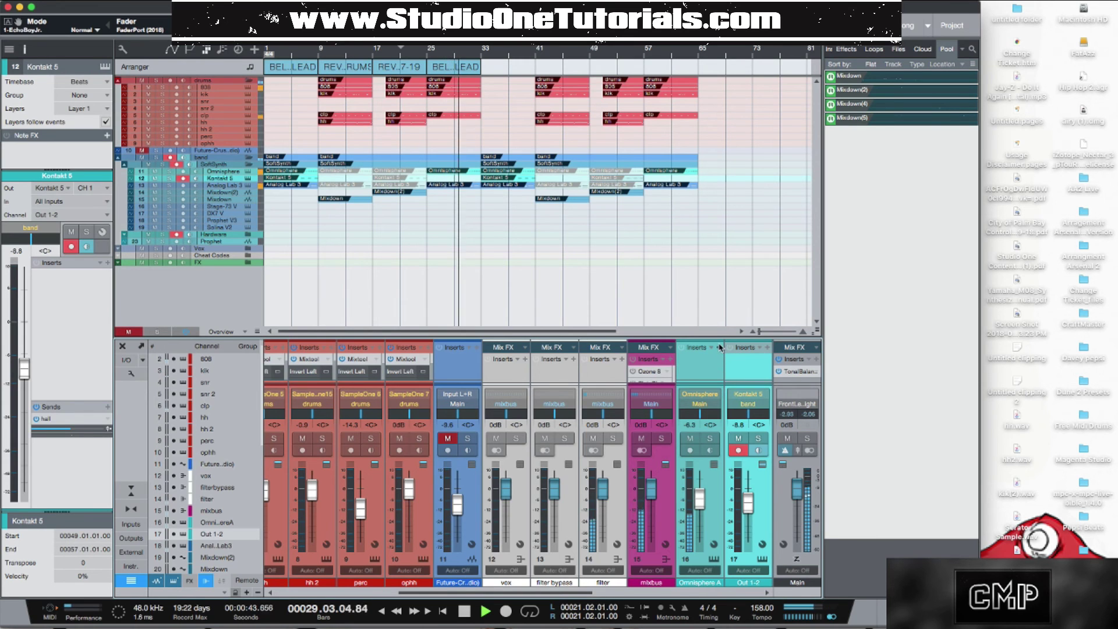
{"action": "left_click_drag", "start_coordinate": [710, 336], "coordinate": [708, 254]}
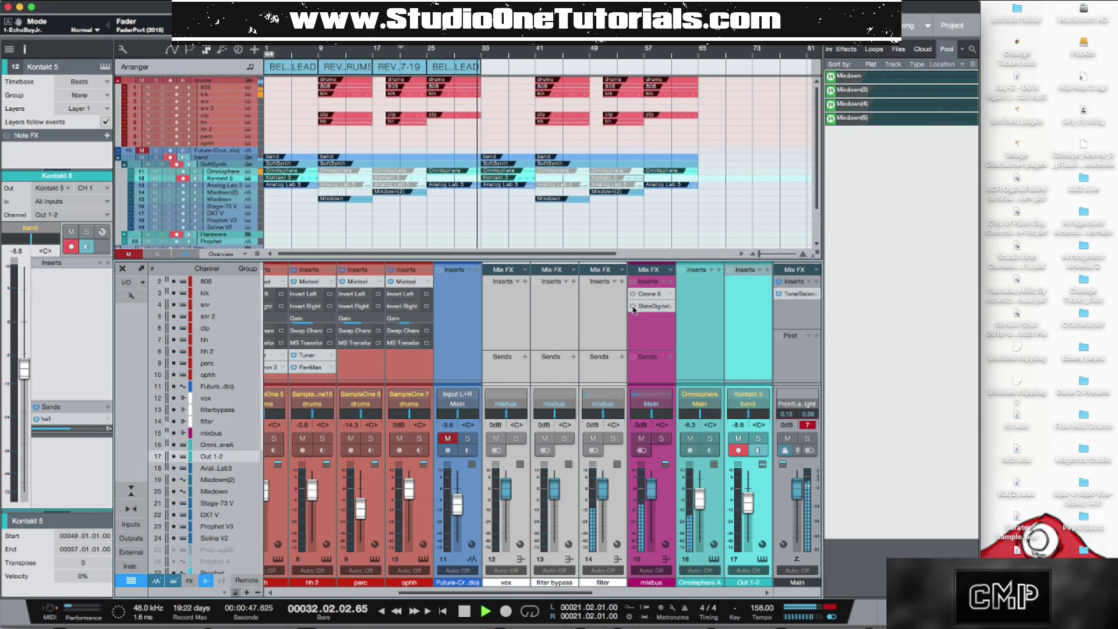
{"action": "left_click", "coordinate": [808, 426]}
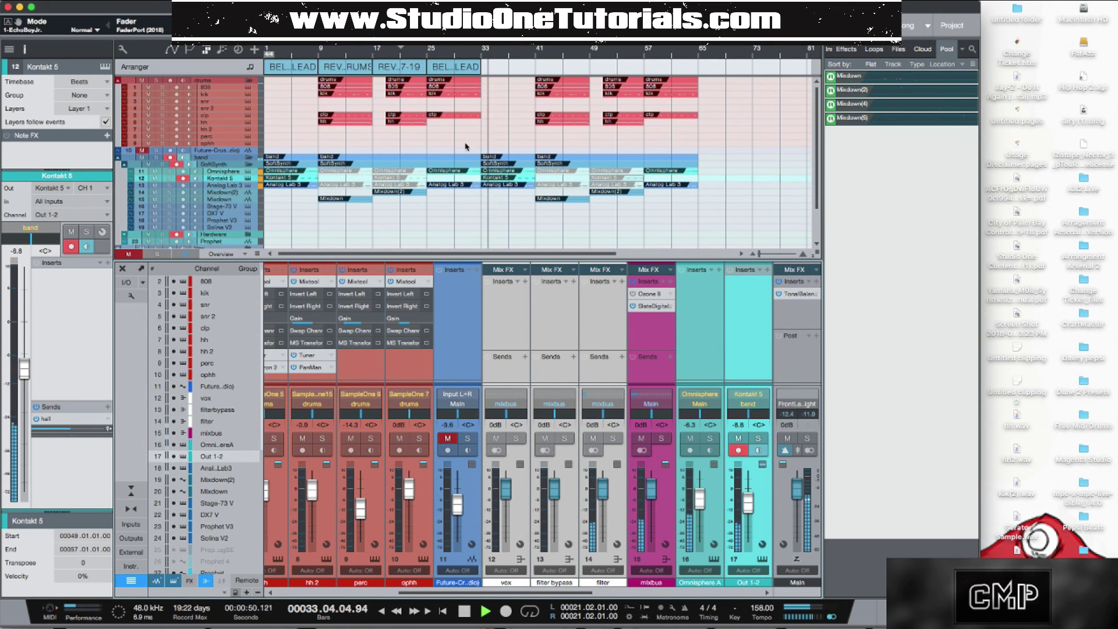
- Route the outputs of both mixdown tracks to the band bus and check each track's routing
{"action": "left_click", "coordinate": [233, 193]}
{"action": "left_click", "coordinate": [31, 349]}
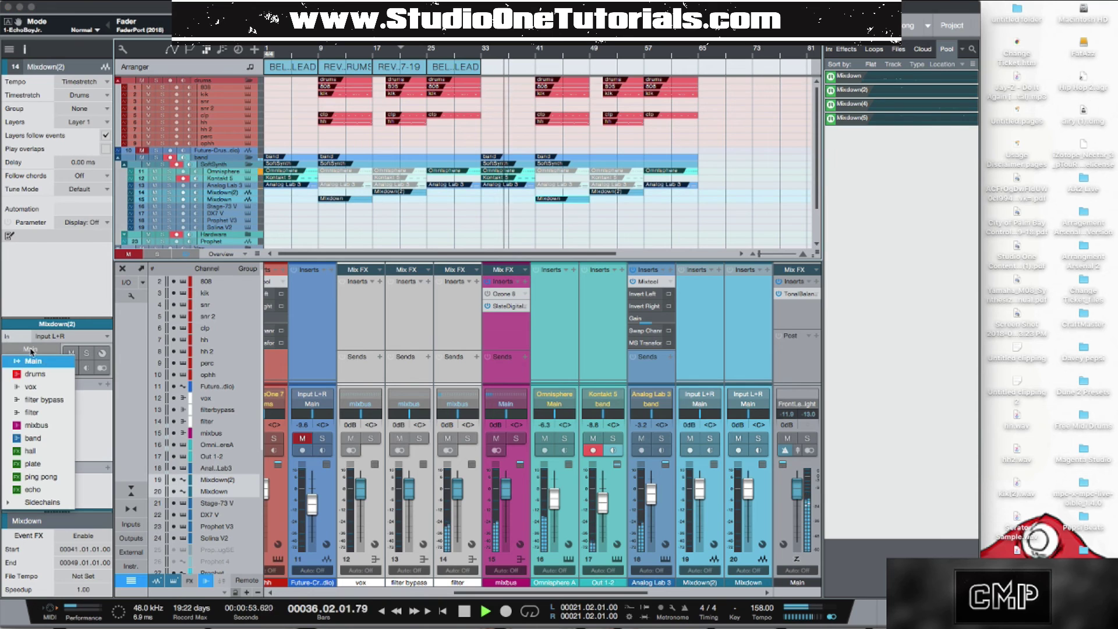
{"action": "left_click", "coordinate": [32, 438]}
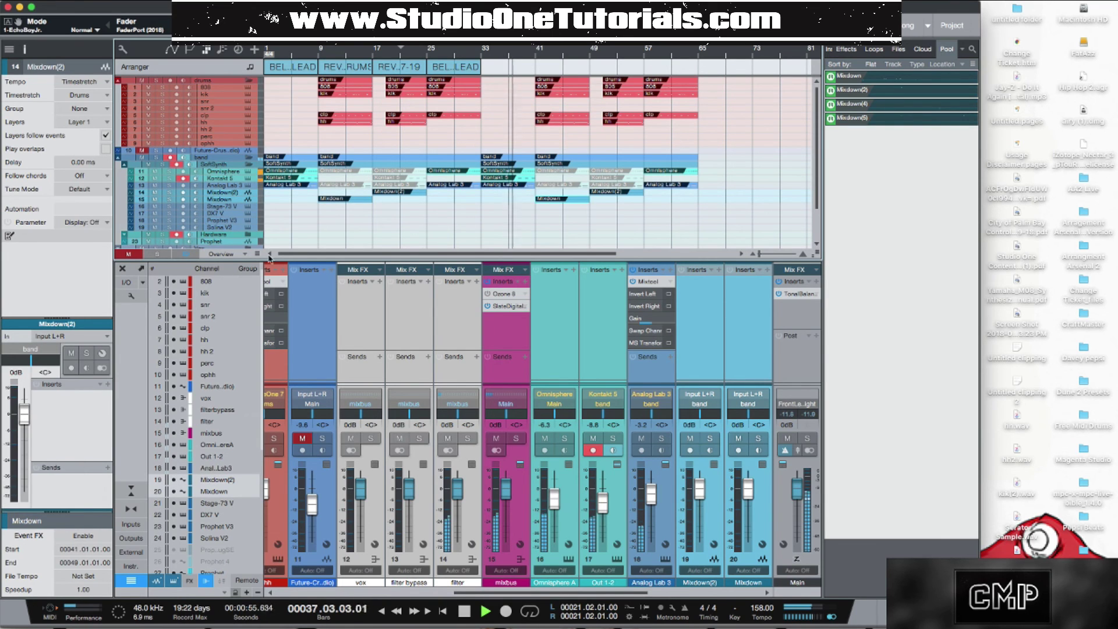
{"action": "left_click", "coordinate": [223, 193]}
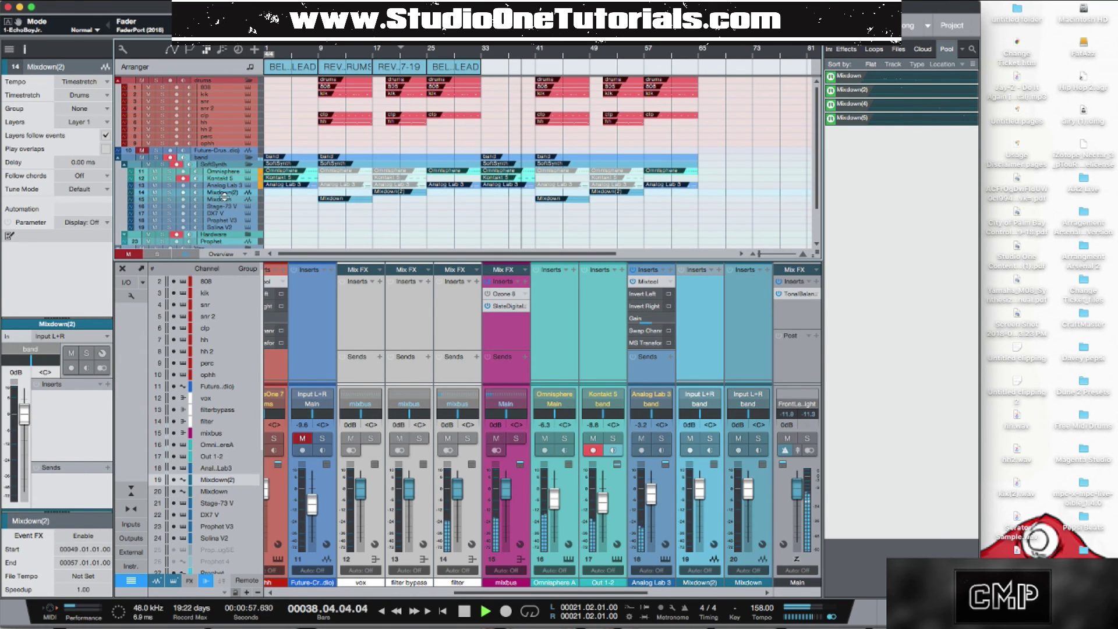
{"action": "left_click", "coordinate": [224, 199]}
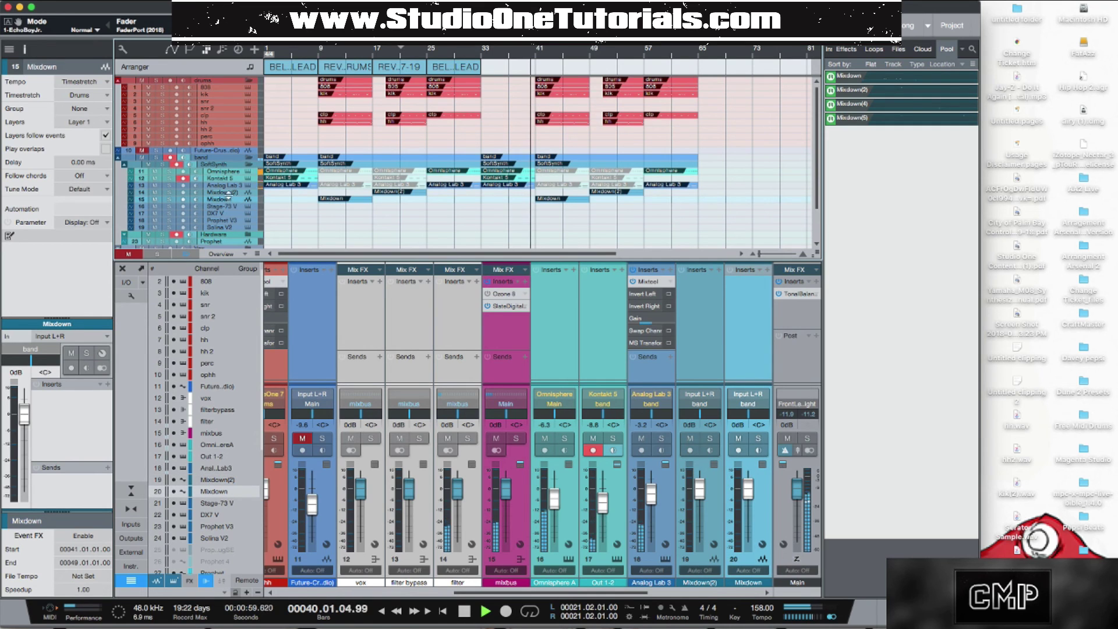
{"action": "left_click", "coordinate": [228, 193]}
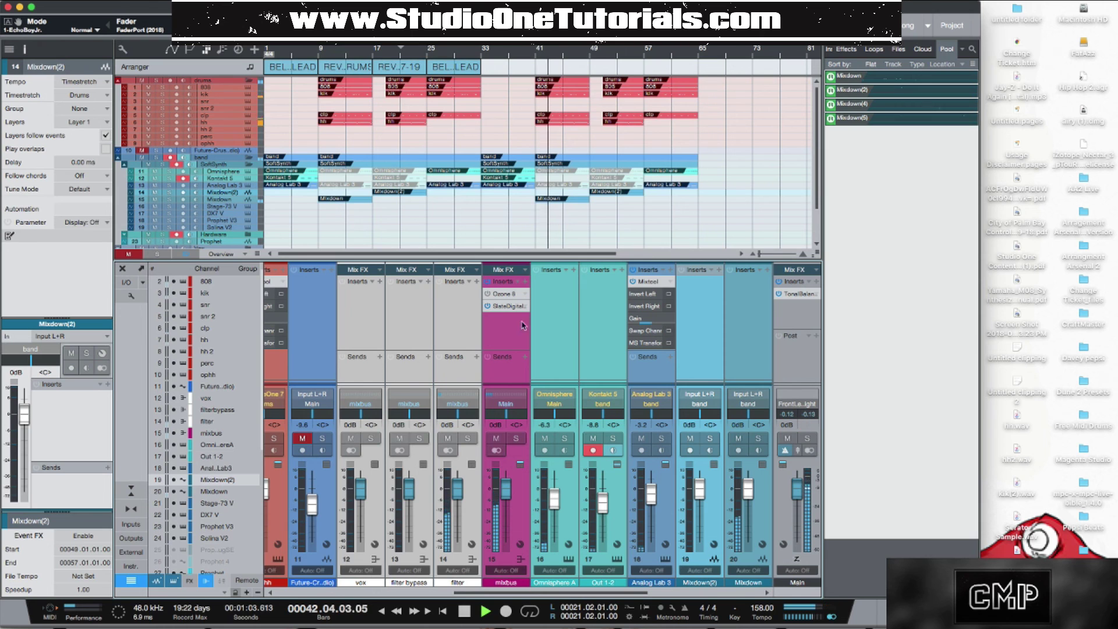
- Set the FG Level gain of the mixbus channel's Slate Digital FG-X to 3.2 dB and close the plug-in
{"action": "left_click", "coordinate": [506, 306]}
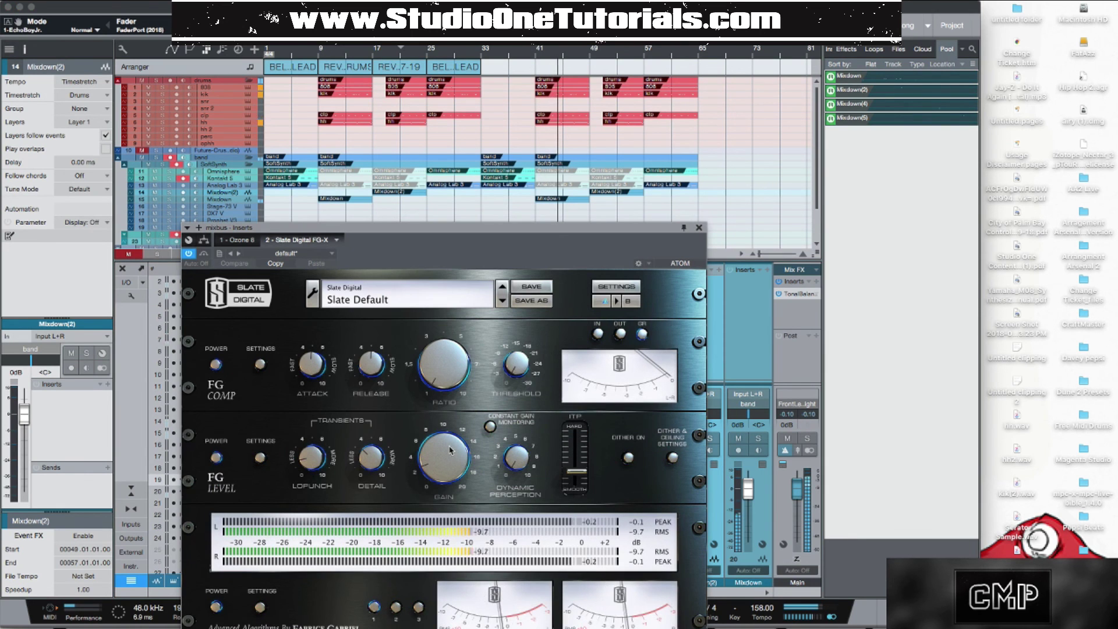
{"action": "left_click", "coordinate": [699, 228]}
- Set the kik channel's level to +1.7 dB and the 808's to -1.3 dB, and stop playback
{"action": "left_click_drag", "start_coordinate": [491, 593], "coordinate": [309, 596]}
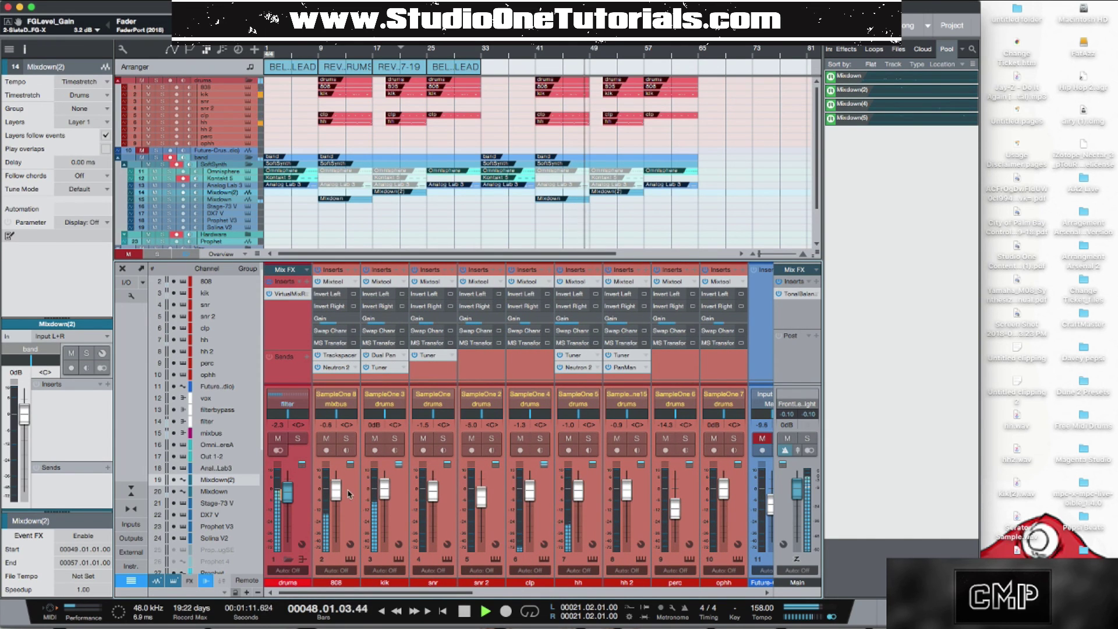
{"action": "left_click_drag", "start_coordinate": [384, 490], "coordinate": [336, 491]}
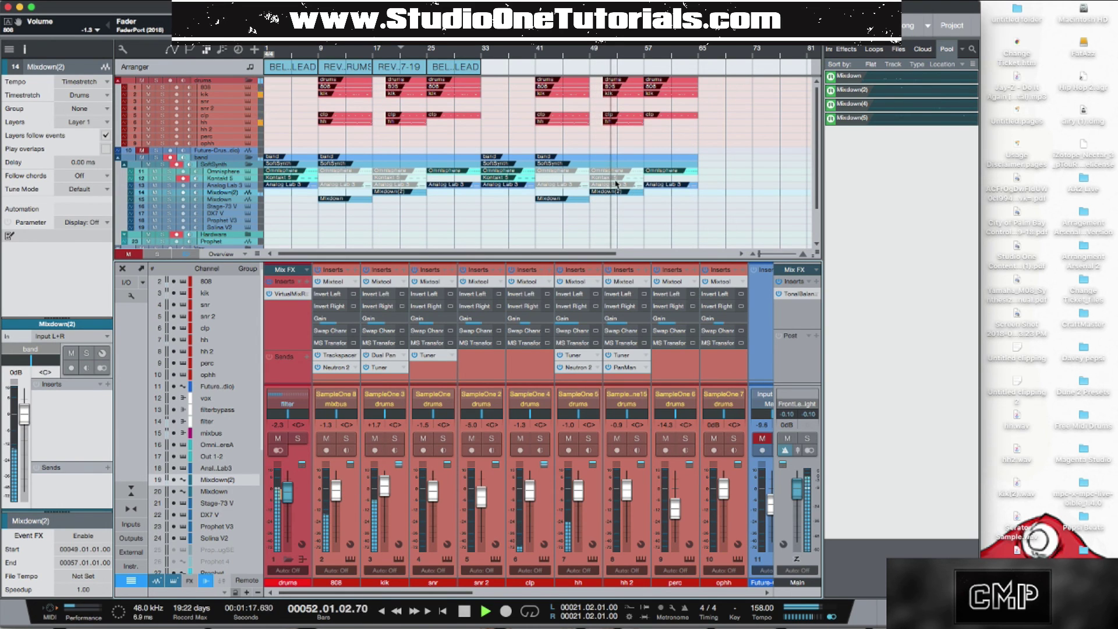
{"action": "scroll", "coordinate": [617, 184], "scroll_direction": "down", "scroll_amount": 5}
{"action": "scroll", "coordinate": [635, 182], "scroll_direction": "up", "scroll_amount": 3}
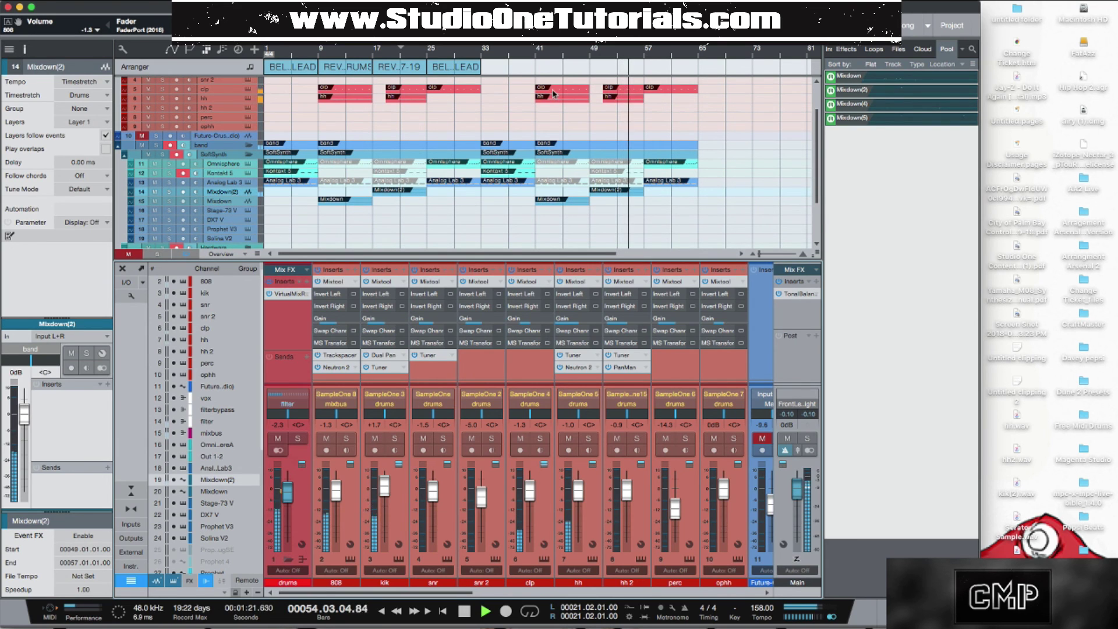
{"action": "key", "text": "space"}
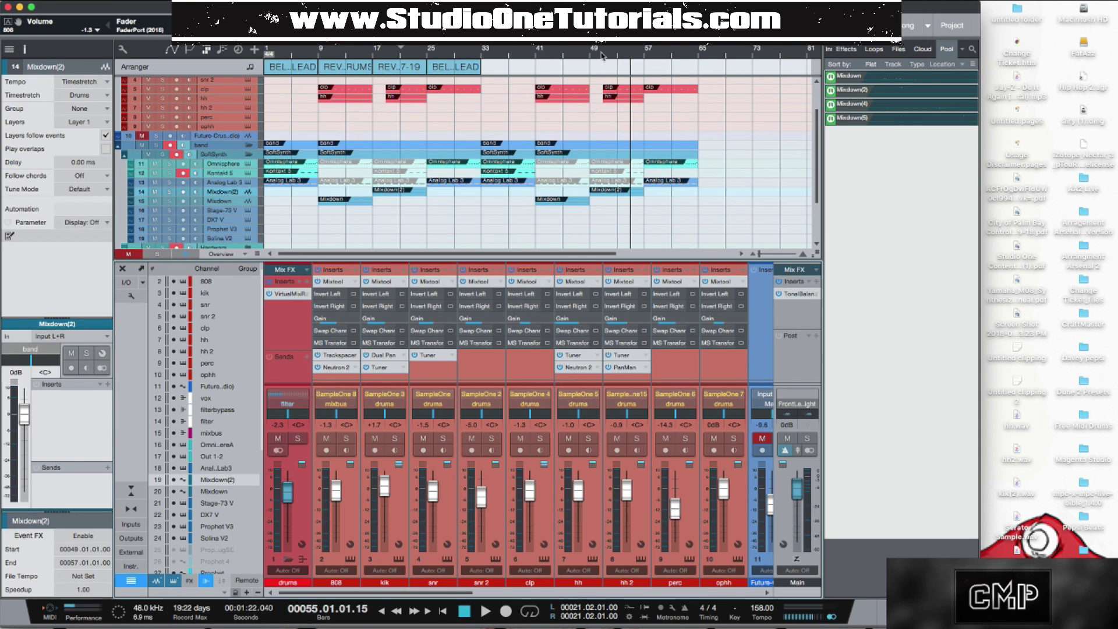
{"action": "left_click_drag", "start_coordinate": [547, 48], "coordinate": [579, 46]}
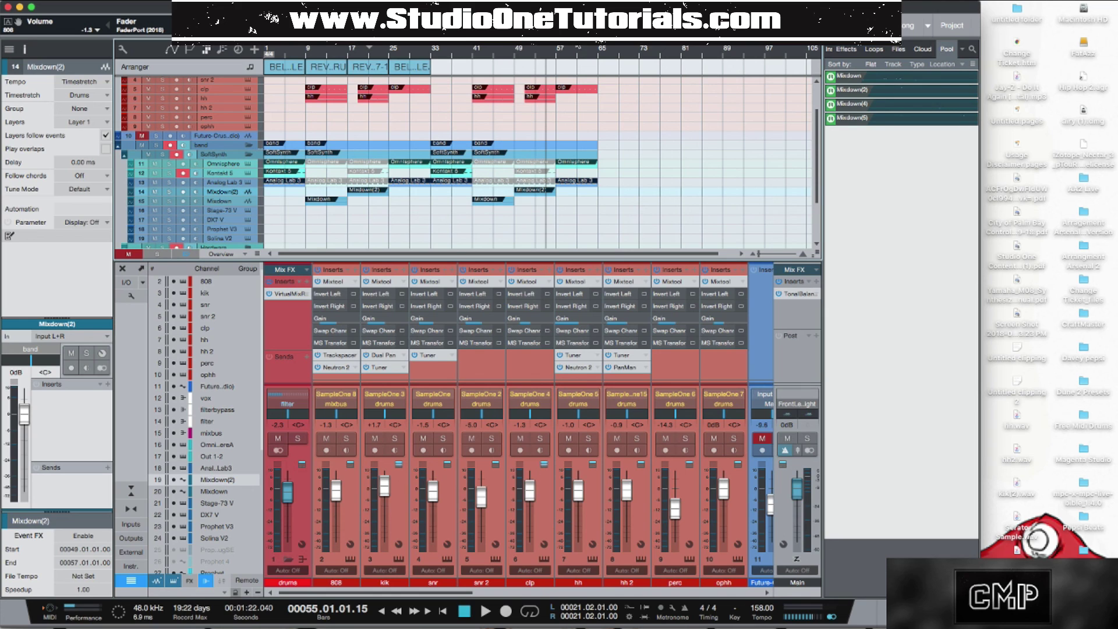